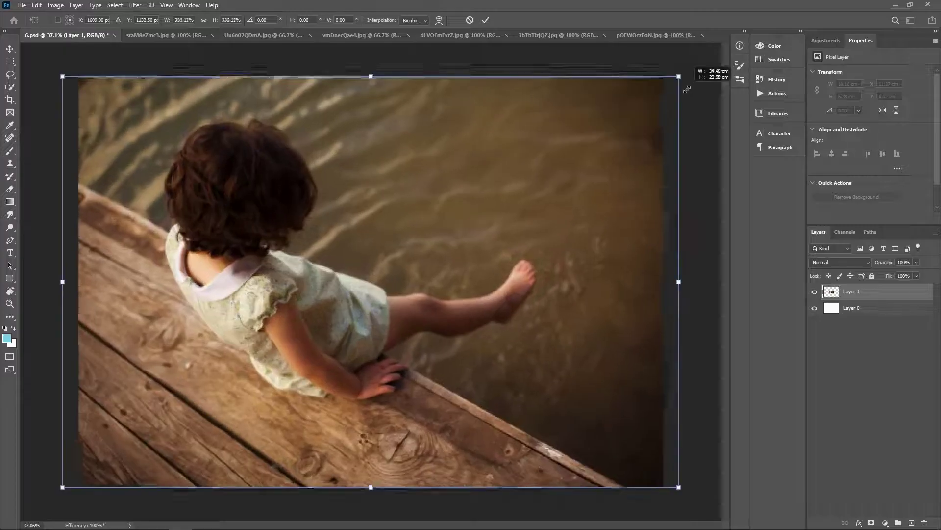
Shrink the girl-on-dock photo and move it down the canvas.
{"action": "left_click_drag", "start_coordinate": [683, 84], "coordinate": [651, 94]}
{"action": "left_click_drag", "start_coordinate": [555, 202], "coordinate": [552, 238]}
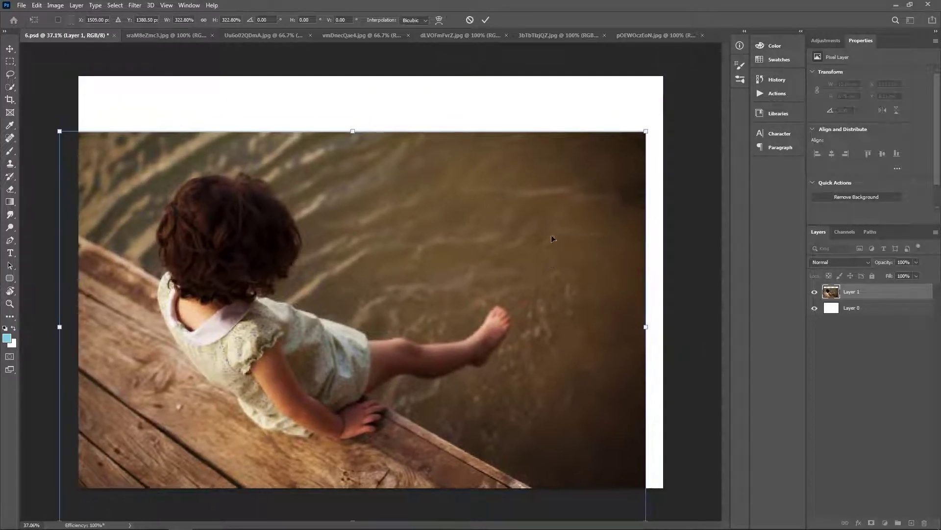
{"action": "key", "text": "Return"}
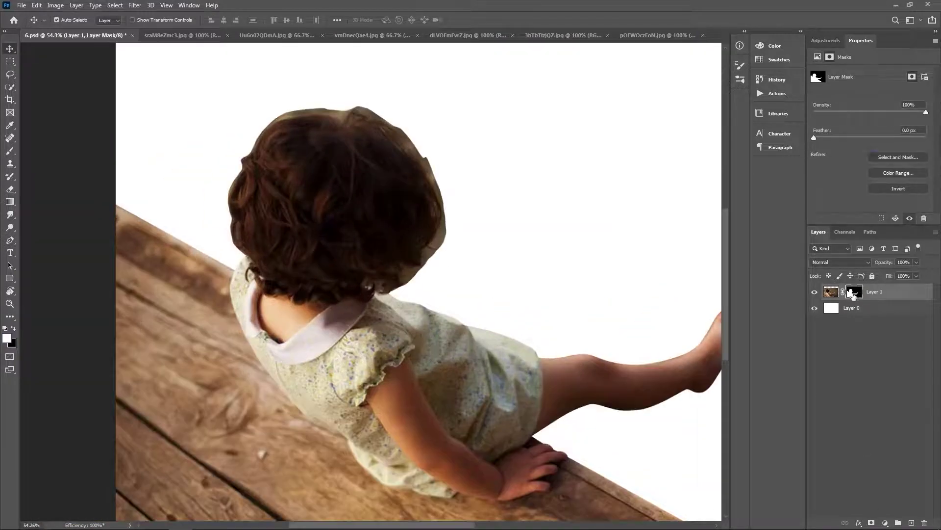
Refine the girl's mask along her hair edges, then touch up the mask with the brush.
{"action": "key", "text": "ctrl+alt+r"}
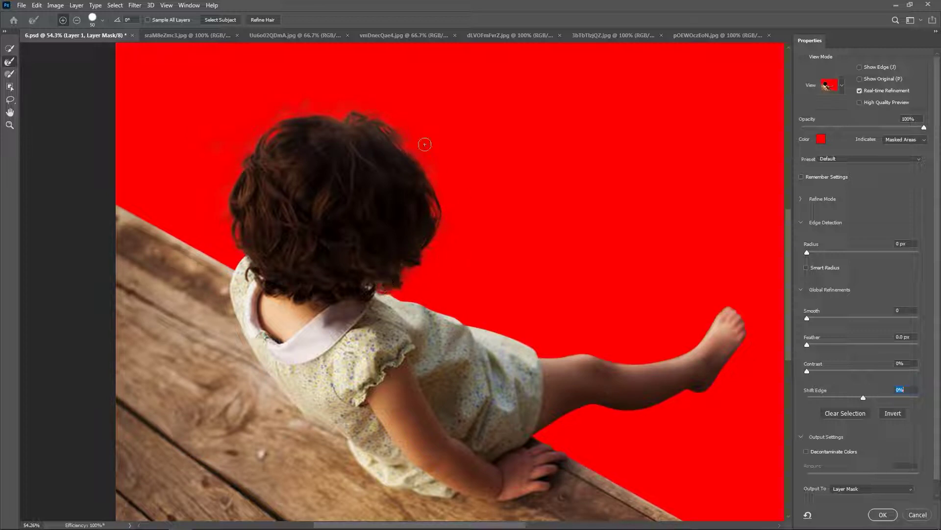
{"action": "left_click", "coordinate": [883, 514]}
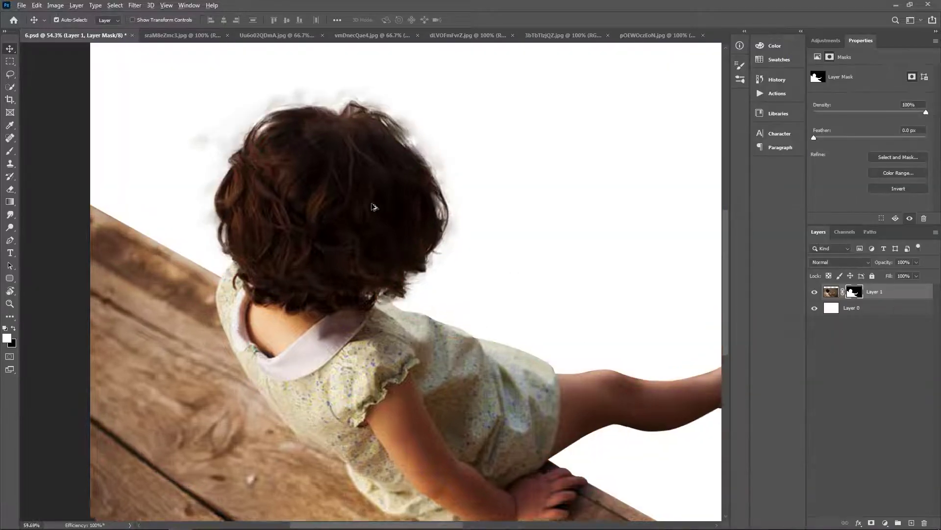
{"action": "scroll", "coordinate": [372, 206], "scroll_direction": "up", "scroll_amount": 2}
{"action": "key", "text": "b"}
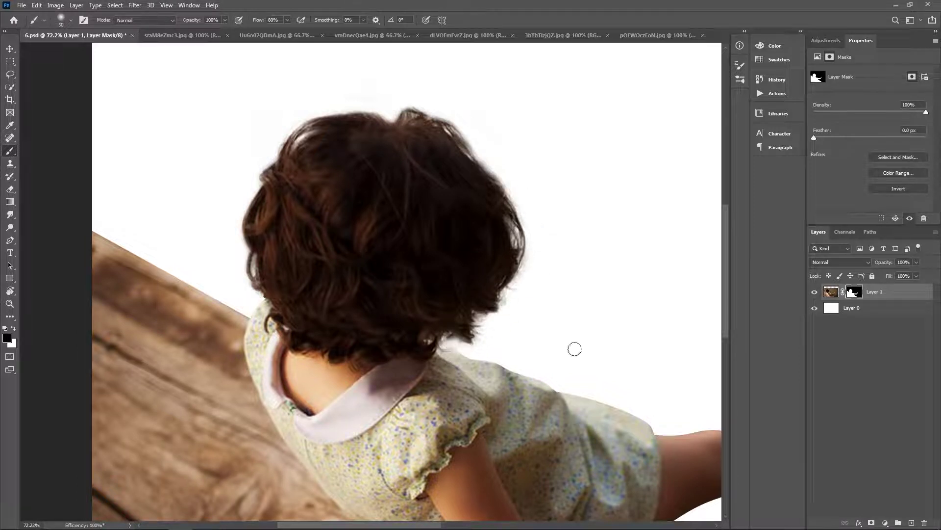
{"action": "scroll", "coordinate": [491, 346], "scroll_direction": "down", "scroll_amount": 5}
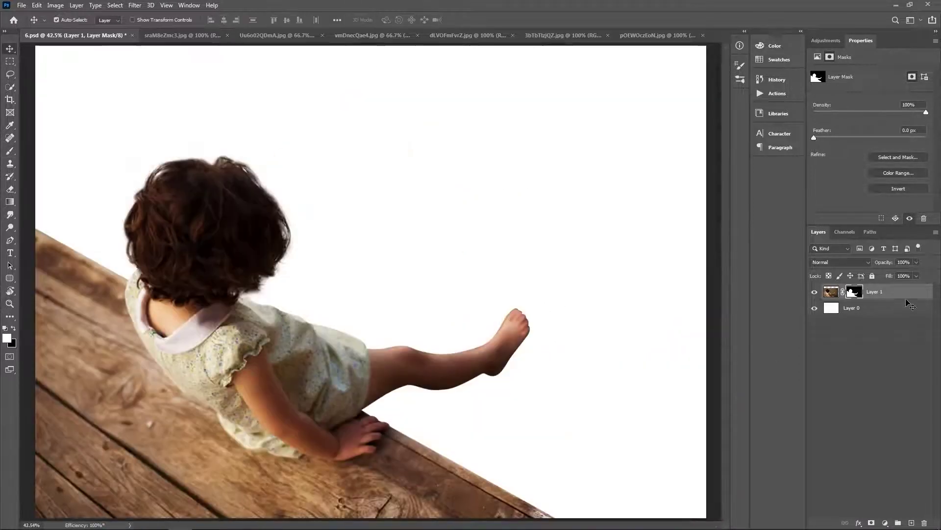
Apply a Tilt-Shift blur with the focus band angled diagonally across the girl's arm.
{"action": "key", "text": "v"}
{"action": "left_click", "coordinate": [135, 5]}
{"action": "left_click", "coordinate": [281, 171]}
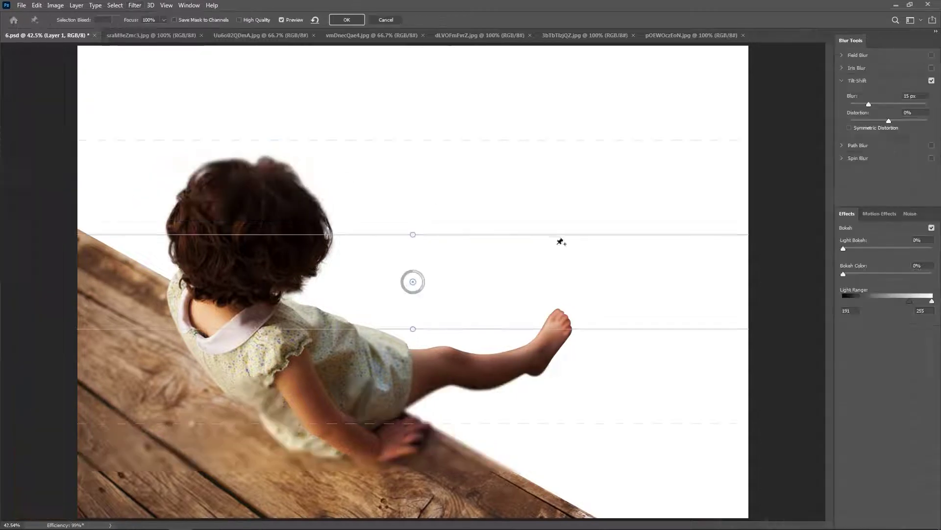
{"action": "mouse_move", "coordinate": [436, 301]}
{"action": "left_mouse_down"}
{"action": "mouse_move", "coordinate": [459, 372]}
{"action": "mouse_move", "coordinate": [456, 241]}
{"action": "left_mouse_up"}
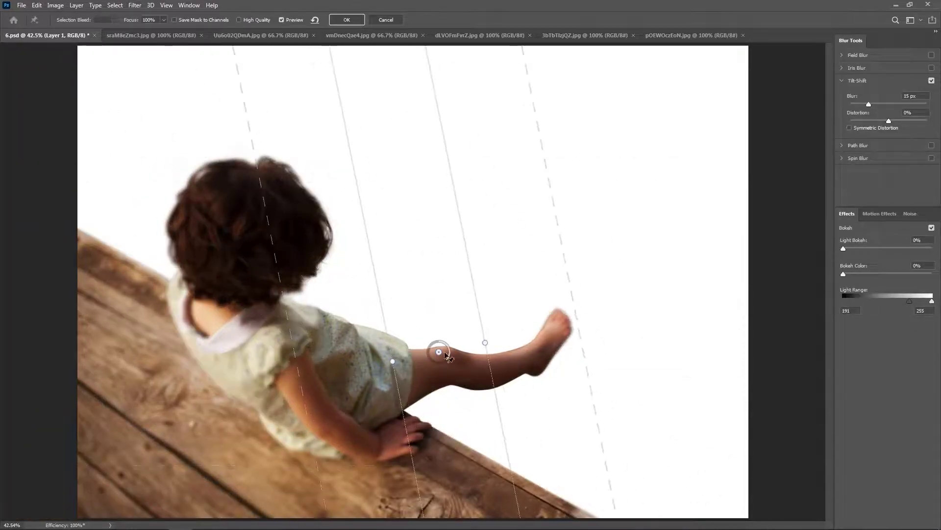
{"action": "left_click_drag", "start_coordinate": [437, 351], "coordinate": [182, 389]}
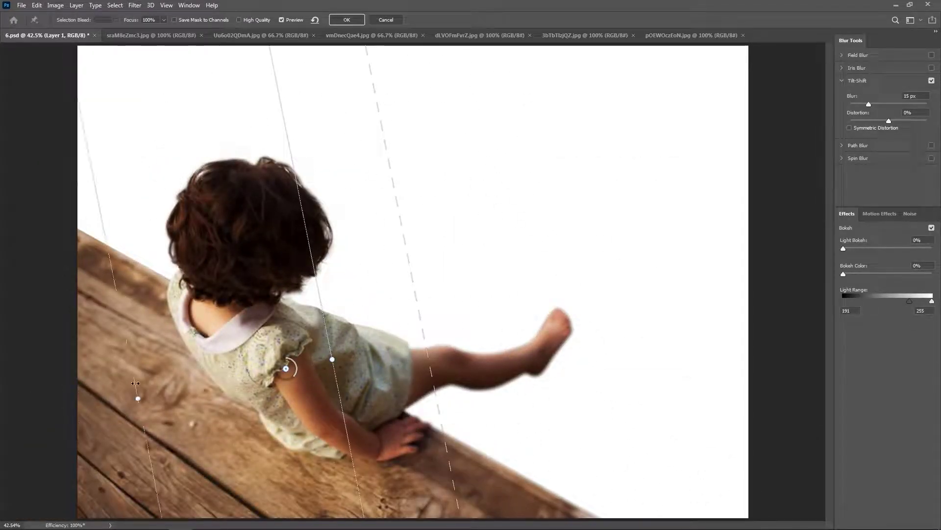
{"action": "left_click_drag", "start_coordinate": [175, 352], "coordinate": [193, 350]}
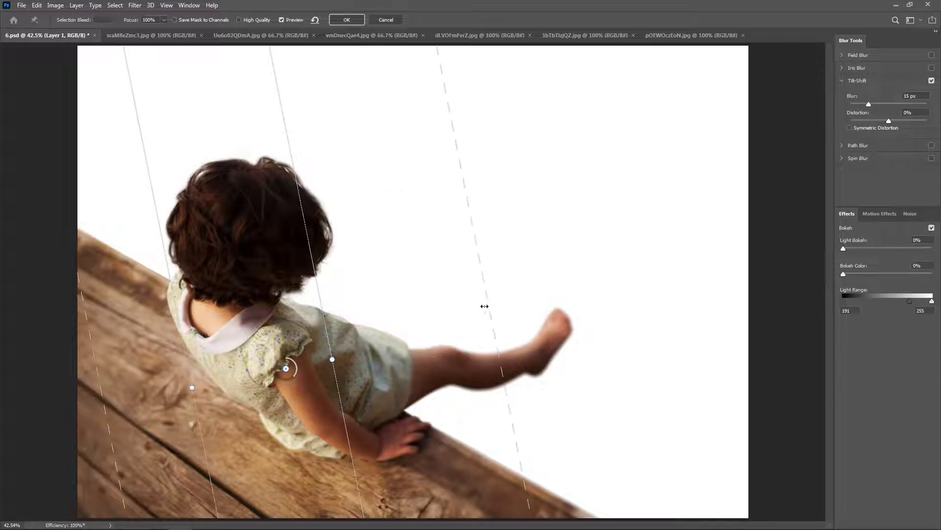
{"action": "key", "text": "Return"}
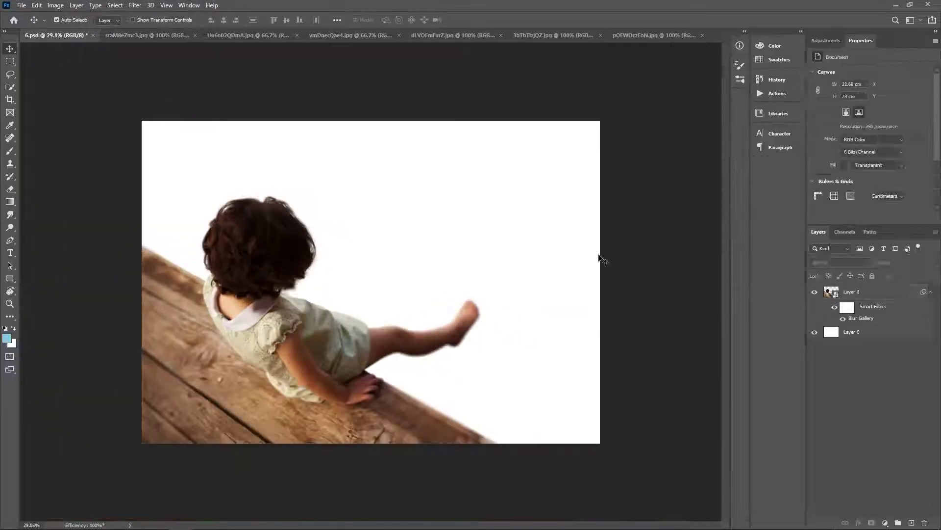
Bring the starry sky image into the composite and scale it to fill the canvas.
{"action": "left_click", "coordinate": [852, 332]}
{"action": "left_click", "coordinate": [559, 35]}
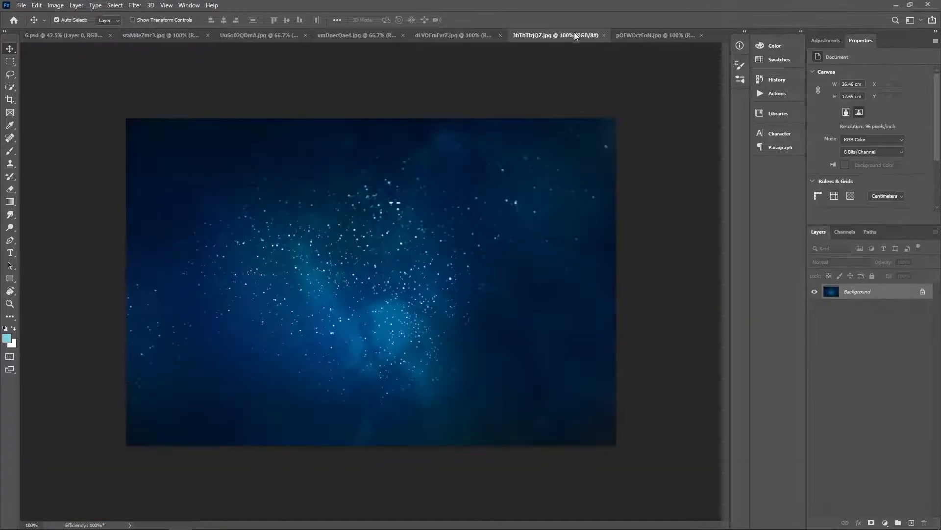
{"action": "left_click_drag", "start_coordinate": [368, 279], "coordinate": [145, 128]}
{"action": "key", "text": "ctrl+t"}
{"action": "key", "text": "ctrl+minus"}
{"action": "left_click_drag", "start_coordinate": [329, 176], "coordinate": [67, 69]}
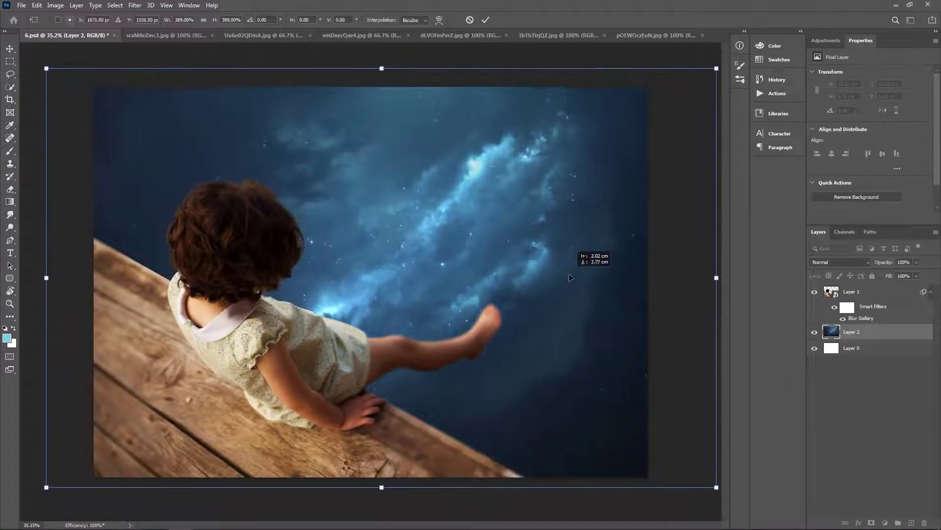
{"action": "key", "text": "Return"}
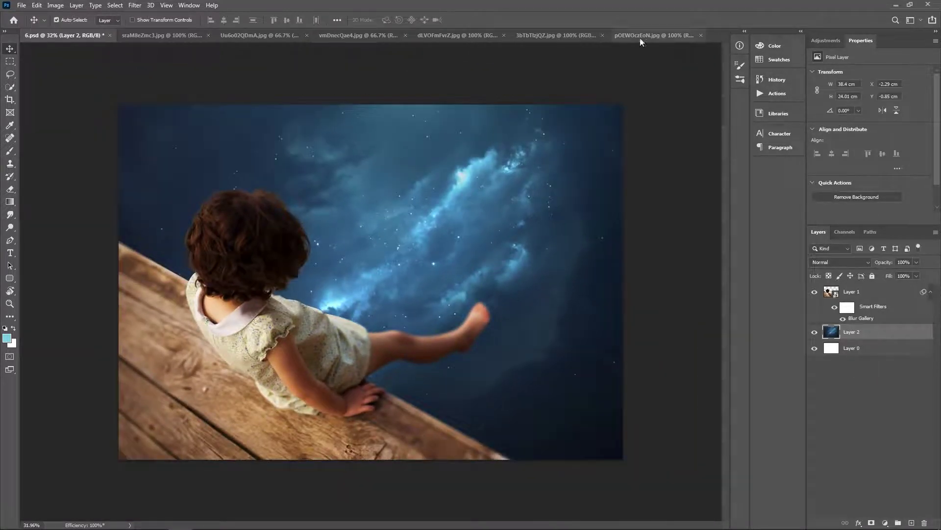
Darken both the sky and the girl with their own clipped Levels adjustments.
{"action": "left_click", "coordinate": [826, 40]}
{"action": "left_click", "coordinate": [867, 218]}
{"action": "mouse_move", "coordinate": [928, 173]}
{"action": "left_mouse_down"}
{"action": "mouse_move", "coordinate": [900, 172]}
{"action": "mouse_move", "coordinate": [875, 145]}
{"action": "left_mouse_up"}
{"action": "key", "text": "ctrl+0"}
{"action": "left_click", "coordinate": [852, 291]}
{"action": "left_click", "coordinate": [825, 41]}
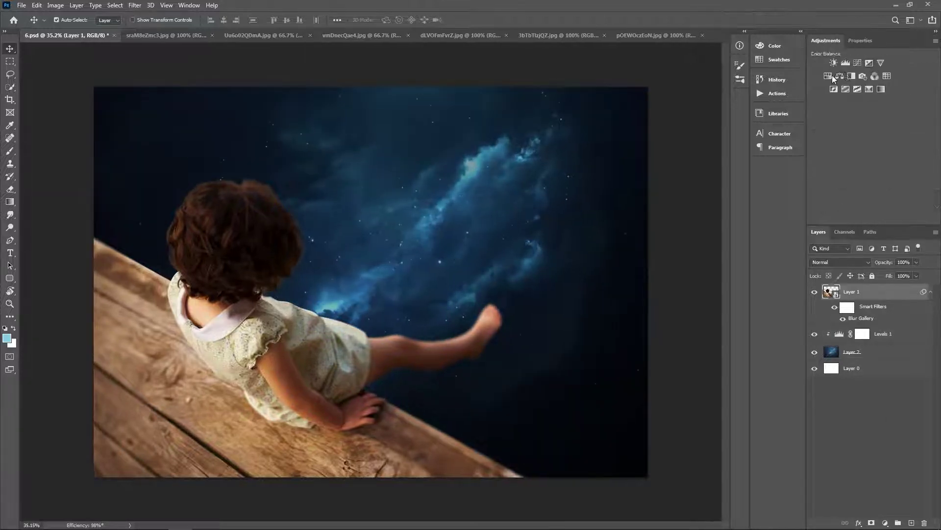
{"action": "left_click", "coordinate": [831, 75]}
{"action": "left_click", "coordinate": [867, 218]}
{"action": "mouse_move", "coordinate": [927, 173]}
{"action": "left_mouse_down"}
{"action": "mouse_move", "coordinate": [869, 173]}
{"action": "mouse_move", "coordinate": [883, 143]}
{"action": "left_mouse_up"}
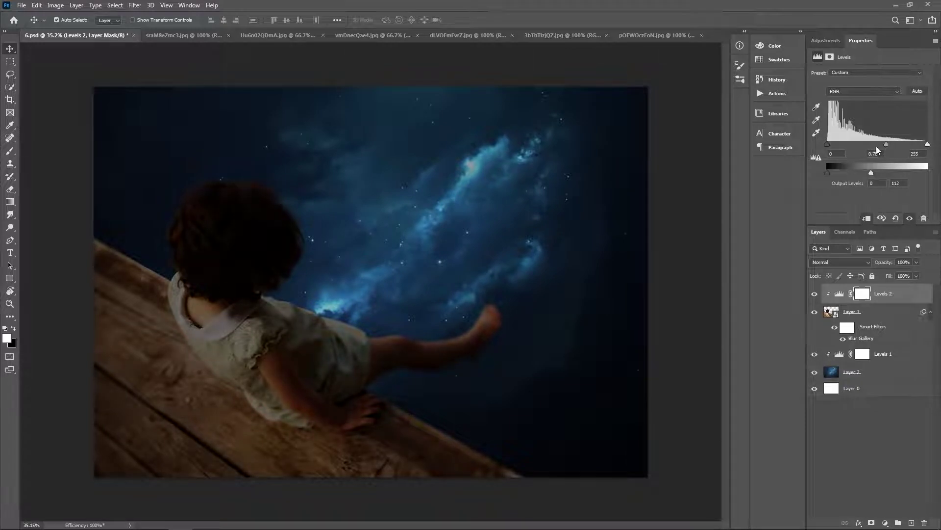
Apply a Gaussian Blur to the sky layer.
{"action": "left_click", "coordinate": [500, 215]}
{"action": "left_click", "coordinate": [504, 275]}
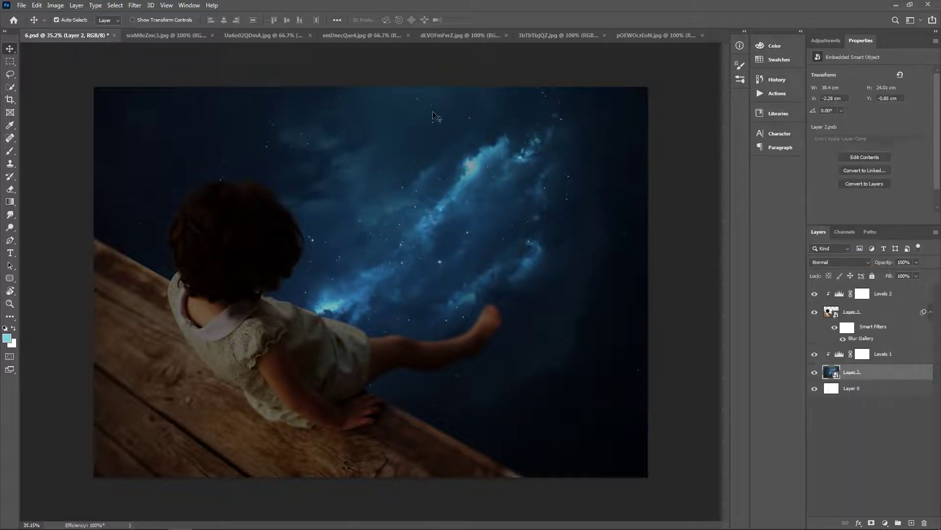
{"action": "left_click", "coordinate": [135, 5]}
{"action": "left_click", "coordinate": [295, 174]}
{"action": "key", "text": "Return"}
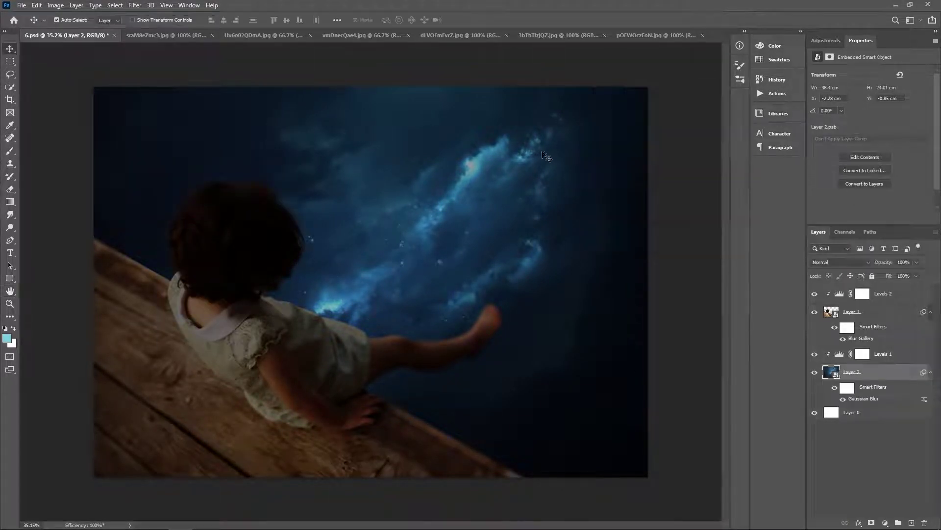
Add a Color Balance clipped to the girl, shifting midtones toward cyan and blue.
{"action": "left_click", "coordinate": [883, 293]}
{"action": "left_click", "coordinate": [826, 40]}
{"action": "left_click", "coordinate": [840, 71]}
{"action": "left_click", "coordinate": [867, 218]}
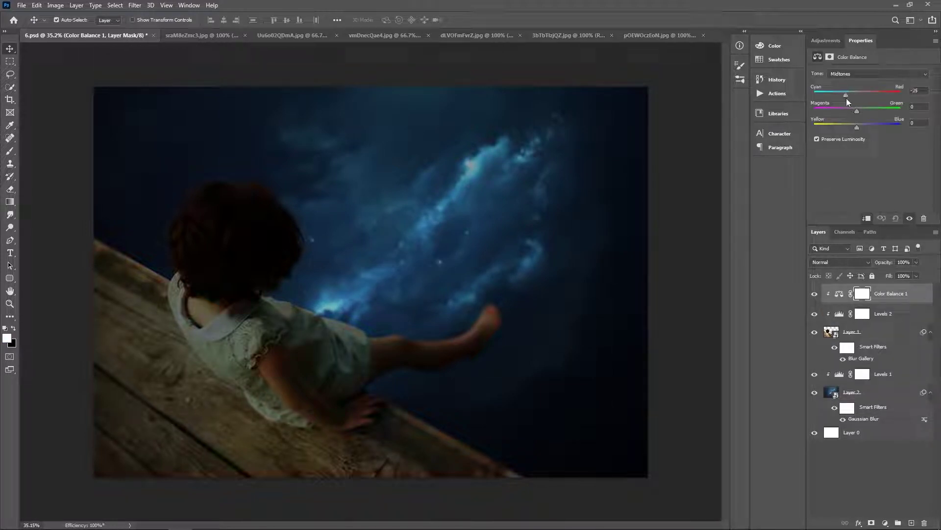
{"action": "left_click_drag", "start_coordinate": [848, 94], "coordinate": [842, 94]}
{"action": "left_click_drag", "start_coordinate": [873, 128], "coordinate": [869, 127]}
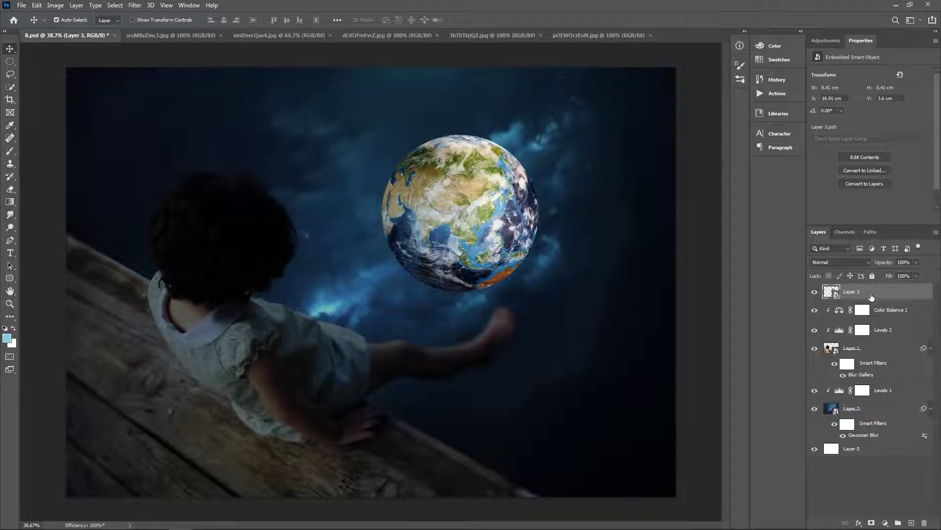
Place the Earth layer beneath the girl, enlarge it and raise it into the sky.
{"action": "left_click_drag", "start_coordinate": [860, 293], "coordinate": [898, 386]}
{"action": "key", "text": "ctrl+t"}
{"action": "left_click_drag", "start_coordinate": [504, 164], "coordinate": [542, 130]}
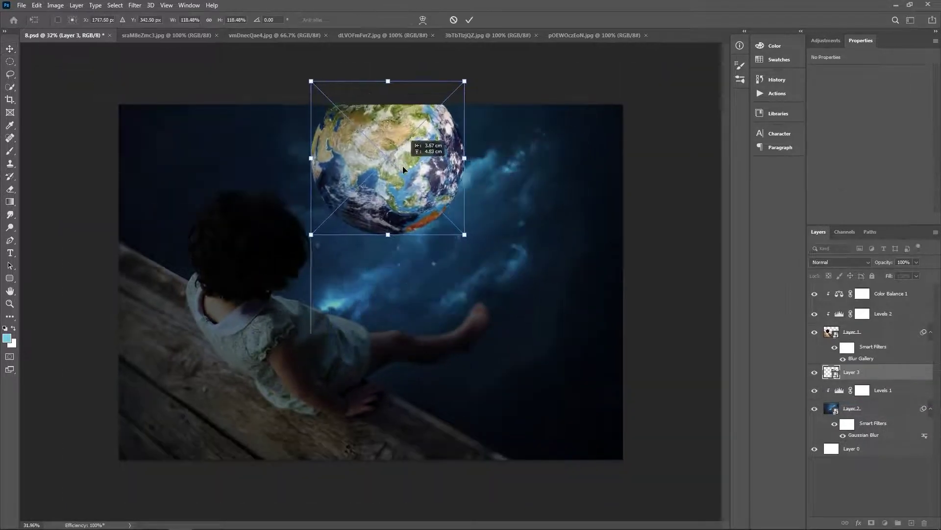
{"action": "left_click_drag", "start_coordinate": [446, 226], "coordinate": [446, 197]}
{"action": "key", "text": "Return"}
Darken the Earth with a clipped Levels and tint it cyan with a clipped Color Balance.
{"action": "left_click", "coordinate": [840, 75]}
{"action": "left_click", "coordinate": [867, 219]}
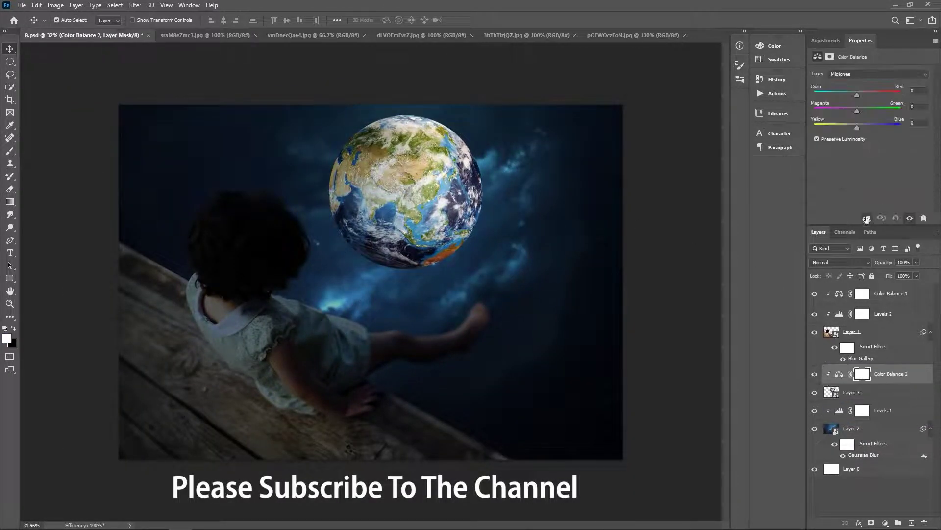
{"action": "left_click", "coordinate": [826, 41]}
{"action": "left_click", "coordinate": [828, 61]}
{"action": "left_click", "coordinate": [867, 219]}
{"action": "left_click_drag", "start_coordinate": [928, 167], "coordinate": [860, 168]}
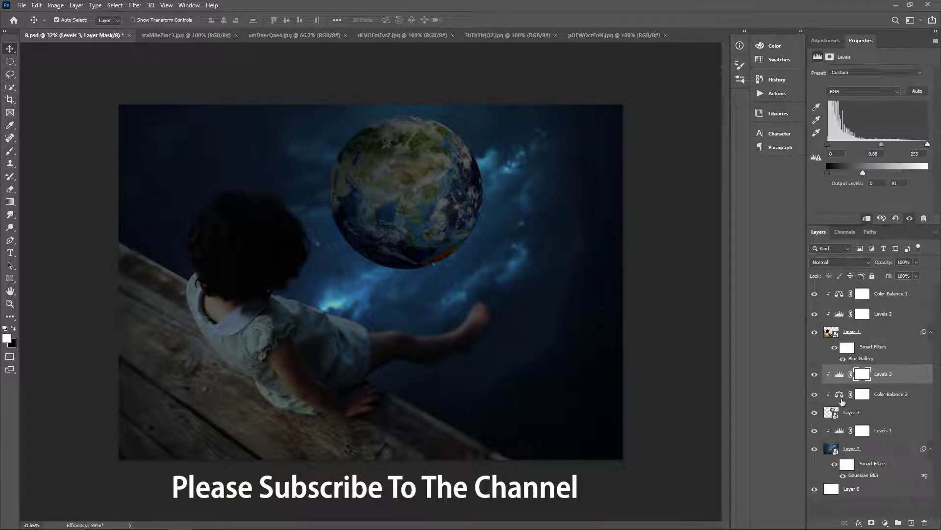
{"action": "key", "text": "alt+bracketleft"}
{"action": "left_click_drag", "start_coordinate": [858, 112], "coordinate": [830, 96]}
Rotate the Earth.
{"action": "key", "text": "alt+bracketleft"}
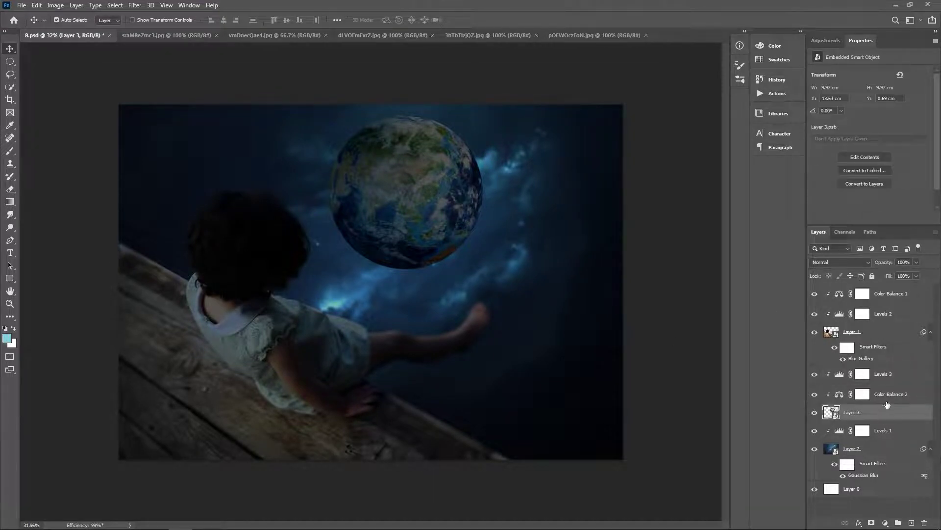
{"action": "key", "text": "ctrl+t"}
{"action": "mouse_move", "coordinate": [486, 310]}
{"action": "left_mouse_down"}
{"action": "mouse_move", "coordinate": [473, 233]}
{"action": "mouse_move", "coordinate": [451, 226]}
{"action": "left_mouse_up"}
{"action": "key", "text": "Return"}
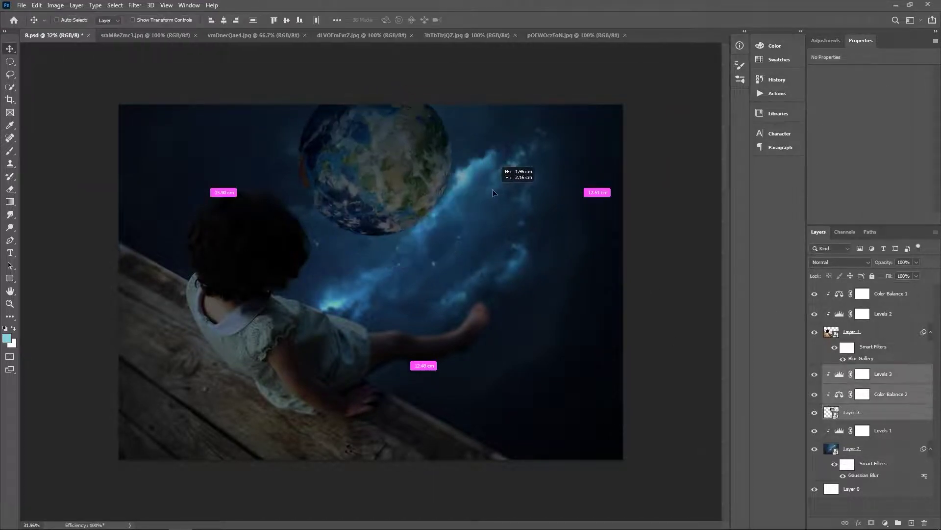
Darken the Earth with a Curves layer, masked so it affects only part of the planet.
{"action": "key", "text": "alt+bracketright"}
{"action": "key", "text": "alt+bracketright"}
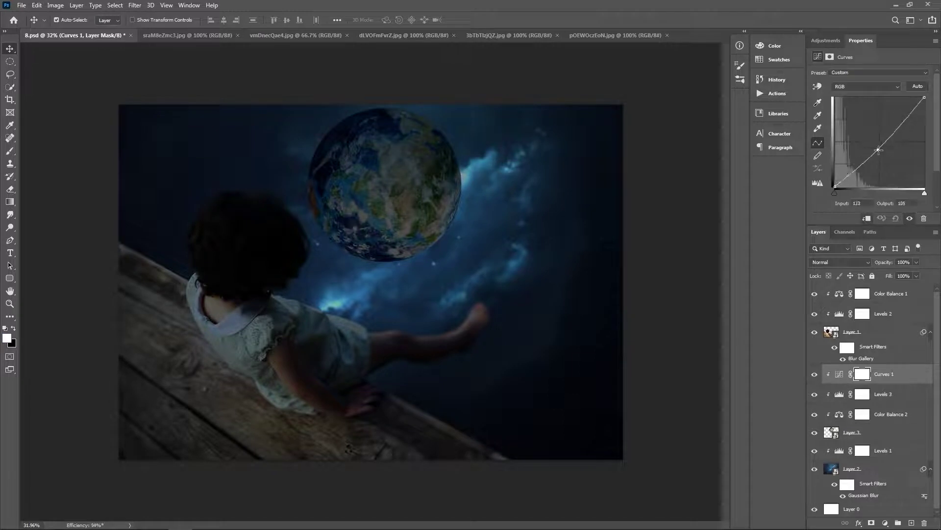
{"action": "left_click_drag", "start_coordinate": [880, 142], "coordinate": [884, 156]}
{"action": "left_click_drag", "start_coordinate": [924, 97], "coordinate": [930, 101]}
{"action": "left_click_drag", "start_coordinate": [834, 187], "coordinate": [856, 189]}
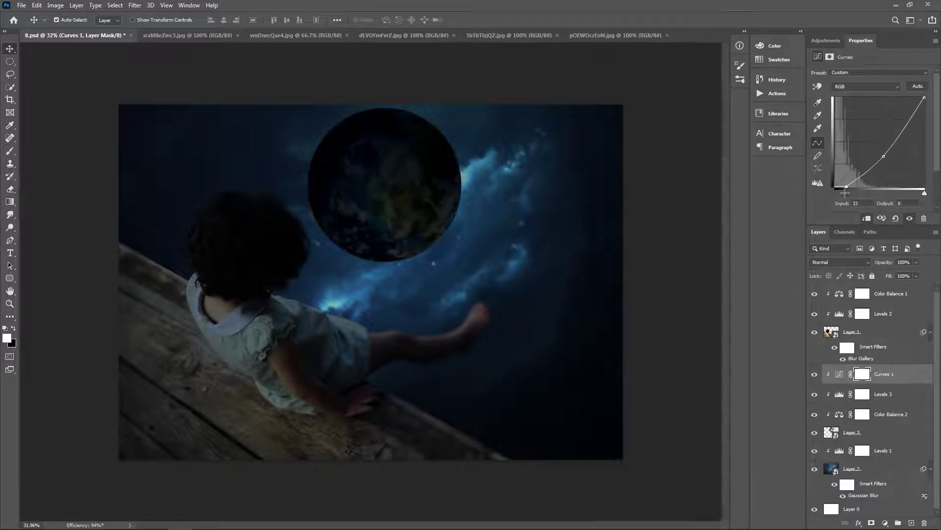
{"action": "left_click", "coordinate": [862, 374]}
{"action": "key", "text": "ctrl+i"}
{"action": "key", "text": "b"}
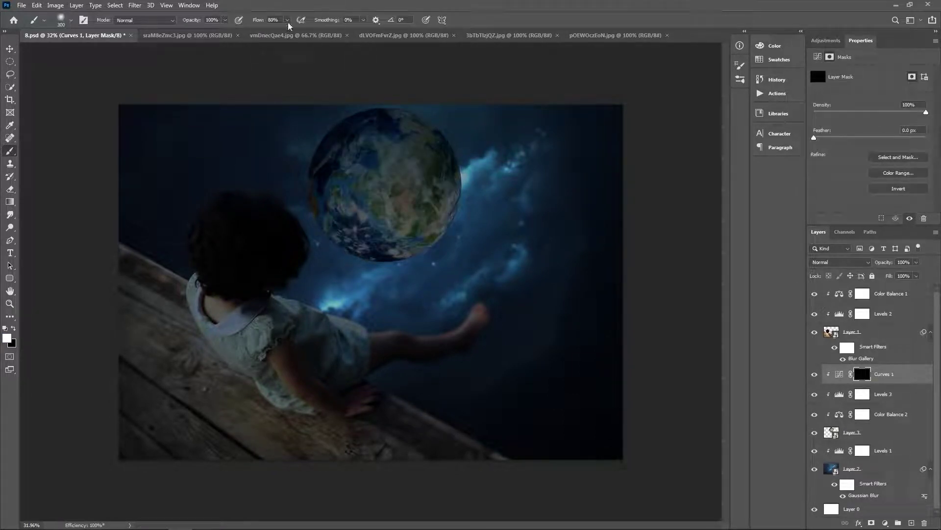
{"action": "left_click_drag", "start_coordinate": [319, 115], "coordinate": [343, 131]}
Add a Curves adjustment clipped to the nebula and pull it down to darken.
{"action": "key", "text": "v"}
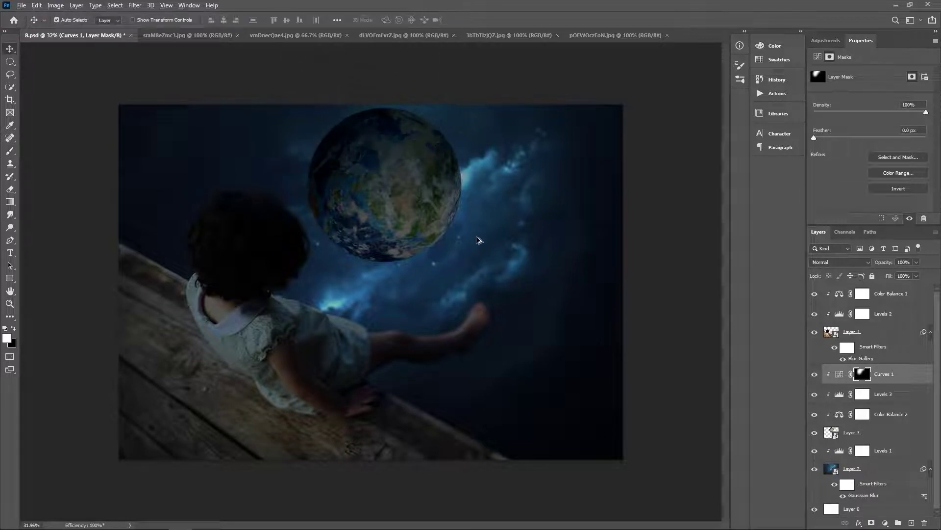
{"action": "left_click", "coordinate": [438, 171]}
{"action": "left_click", "coordinate": [885, 523]}
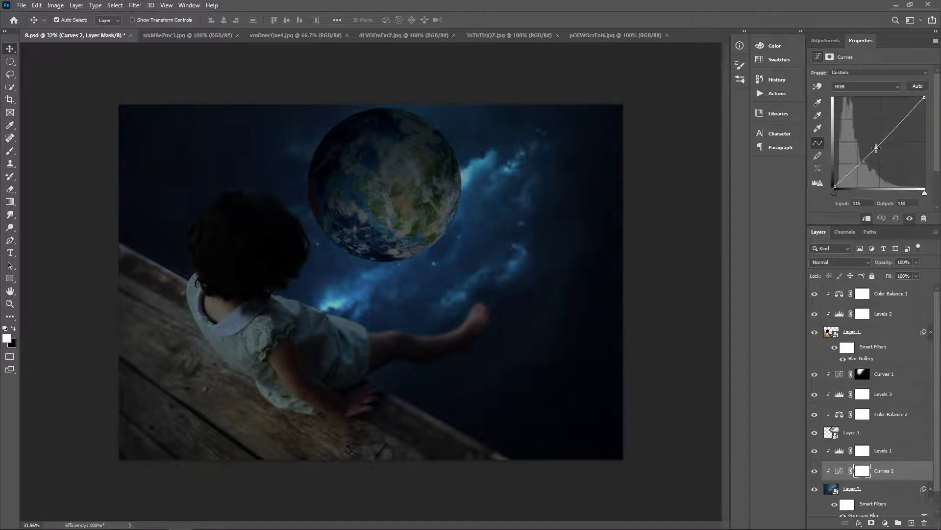
{"action": "left_click_drag", "start_coordinate": [881, 141], "coordinate": [880, 152]}
Flip the nebula horizontally and commit the Earth's rotation.
{"action": "key", "text": "ctrl+t"}
{"action": "right_click", "coordinate": [451, 262]}
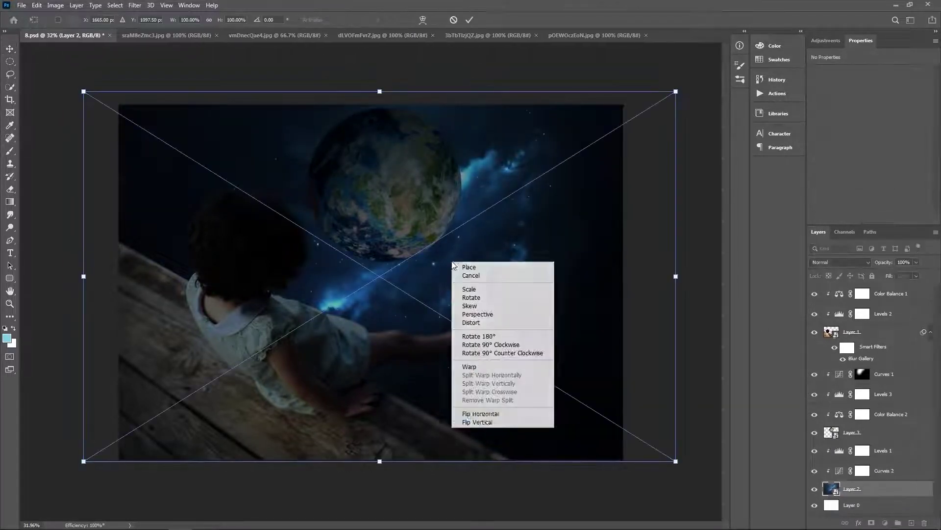
{"action": "left_click", "coordinate": [471, 409]}
{"action": "key", "text": "Return"}
{"action": "left_click", "coordinate": [421, 221], "text": "ctrl"}
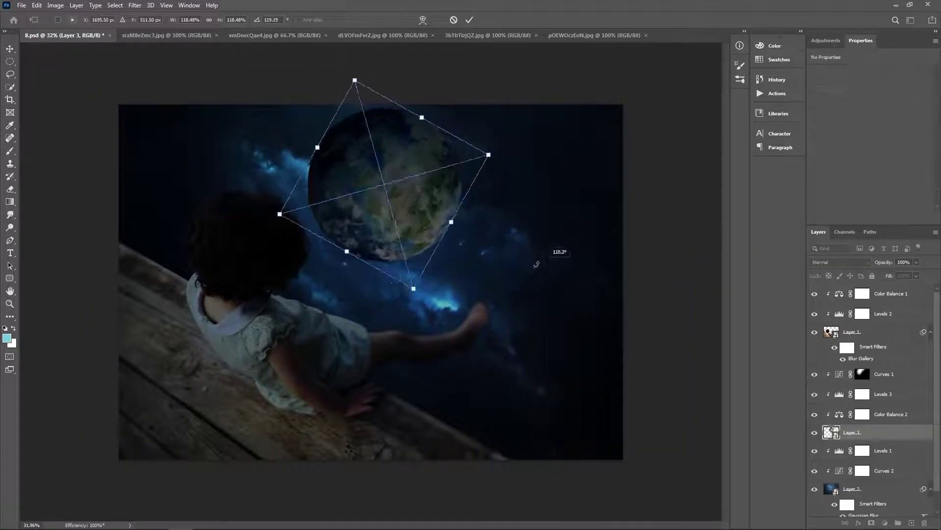
{"action": "key", "text": "Return"}
Try a clipped Exposure adjustment on the Earth, then delete it.
{"action": "left_click", "coordinate": [863, 374]}
{"action": "left_click", "coordinate": [885, 523]}
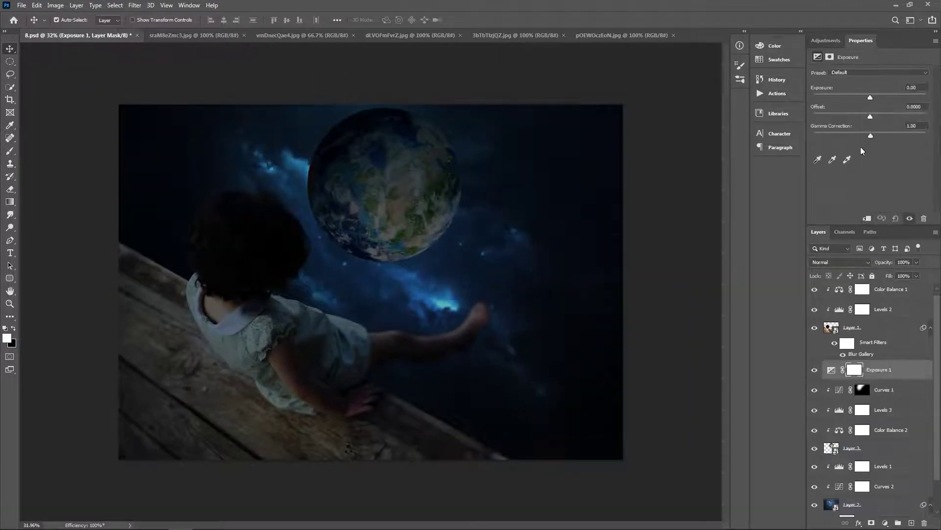
{"action": "mouse_move", "coordinate": [866, 97]}
{"action": "left_mouse_down"}
{"action": "mouse_move", "coordinate": [849, 97]}
{"action": "mouse_move", "coordinate": [879, 135]}
{"action": "left_mouse_up"}
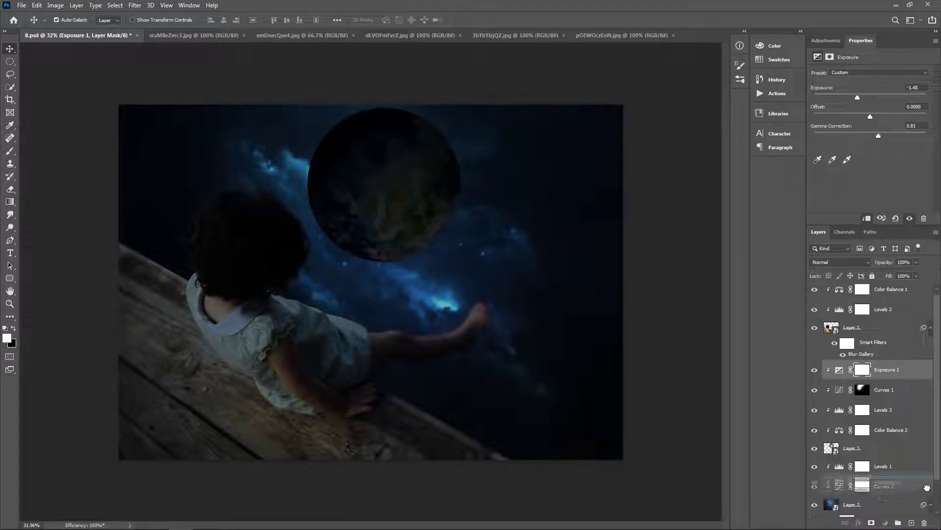
{"action": "key", "text": "Delete"}
Paint a new shadow layer over the Earth, blended in Multiply at about 72% opacity.
{"action": "key", "text": "ctrl+shift+alt+n"}
{"action": "key", "text": "b"}
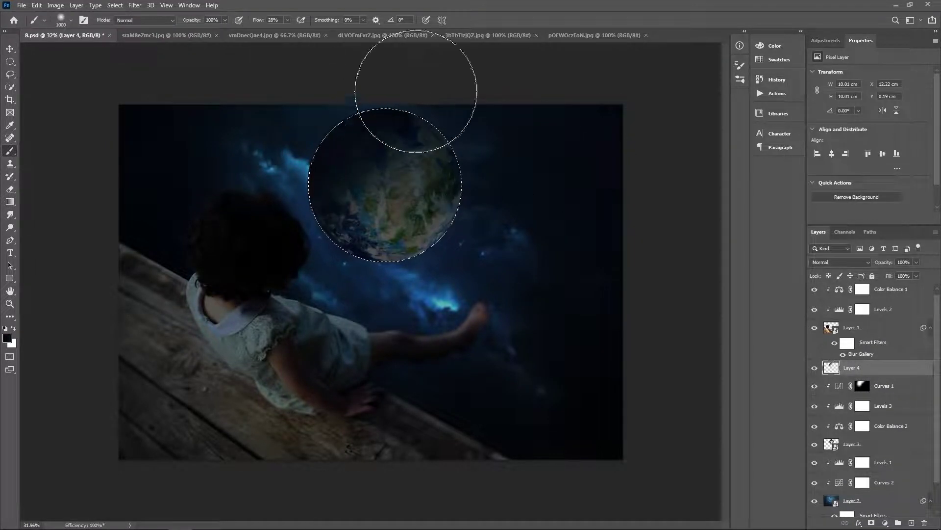
{"action": "key", "text": "v"}
{"action": "key", "text": "ctrl+d"}
{"action": "left_click", "coordinate": [839, 262]}
{"action": "left_click", "coordinate": [833, 299]}
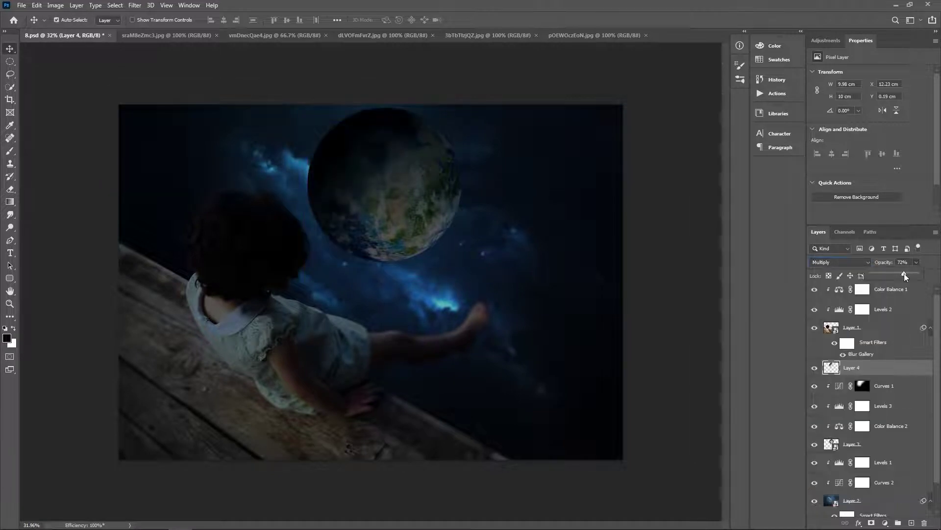
{"action": "left_click_drag", "start_coordinate": [905, 273], "coordinate": [906, 273]}
Select the Earth layer and start a Gaussian Blur on it.
{"action": "left_click_drag", "start_coordinate": [878, 445], "coordinate": [877, 374]}
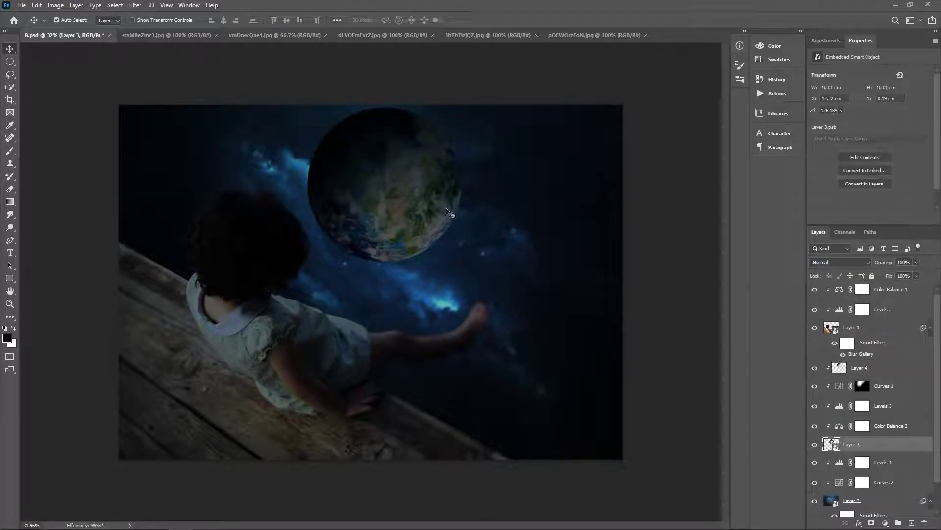
{"action": "left_click", "coordinate": [135, 5]}
{"action": "left_click", "coordinate": [275, 178]}
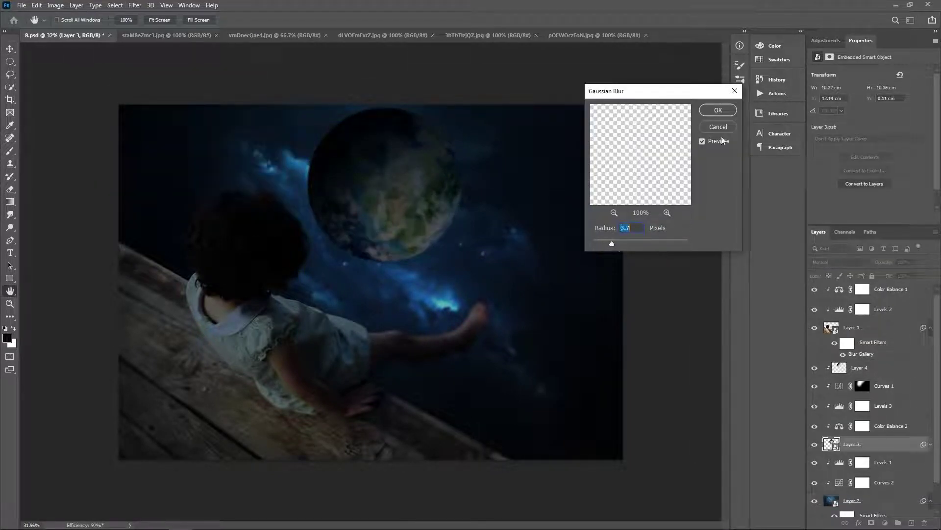
Apply the blur, then paint a colorized blue Hue/Saturation glow (Hue 215, Saturation 81) along the Earth's edges.
{"action": "key", "text": "Return"}
{"action": "mouse_move", "coordinate": [843, 127]}
{"action": "left_mouse_down"}
{"action": "mouse_move", "coordinate": [904, 130]}
{"action": "mouse_move", "coordinate": [889, 149]}
{"action": "left_mouse_up"}
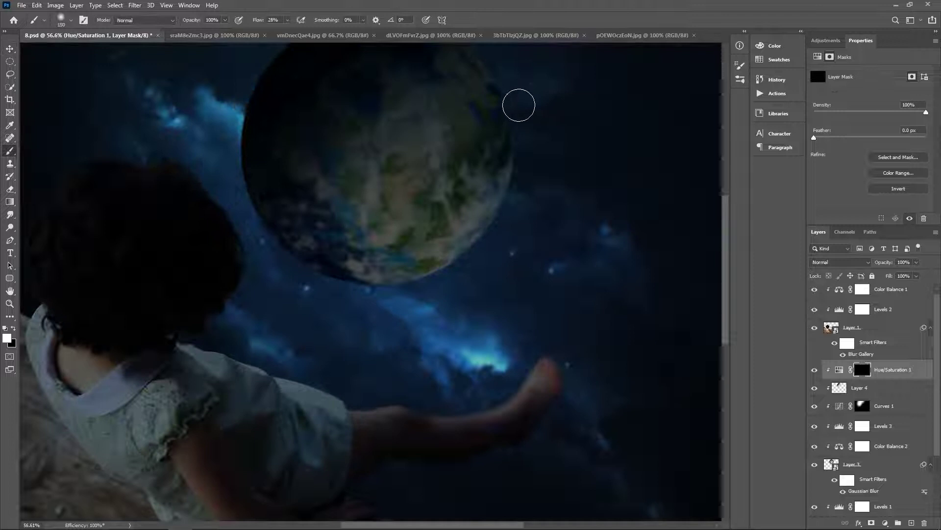
{"action": "left_click_drag", "start_coordinate": [519, 105], "coordinate": [514, 194]}
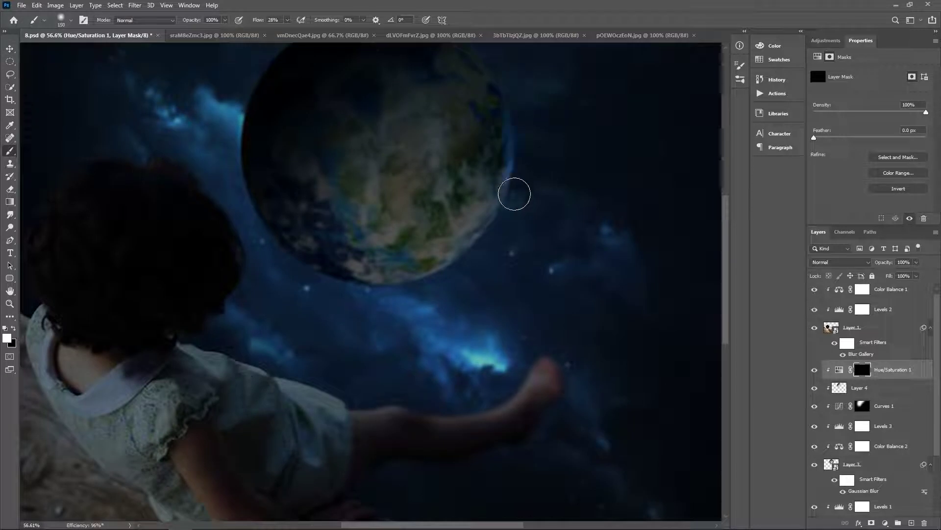
{"action": "left_click_drag", "start_coordinate": [401, 291], "coordinate": [269, 252]}
{"action": "scroll", "coordinate": [483, 231], "scroll_direction": "down", "scroll_amount": 2}
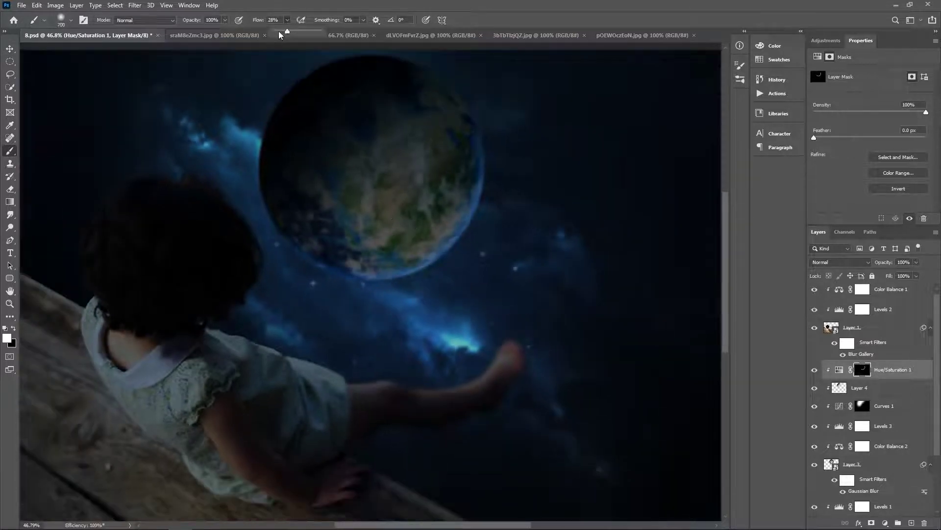
{"action": "left_click_drag", "start_coordinate": [494, 216], "coordinate": [358, 252]}
{"action": "scroll", "coordinate": [357, 252], "scroll_direction": "down", "scroll_amount": 1}
Duplicate the glow layer with a black mask and paint extra rim along the right and lower-left edges.
{"action": "key", "text": "v"}
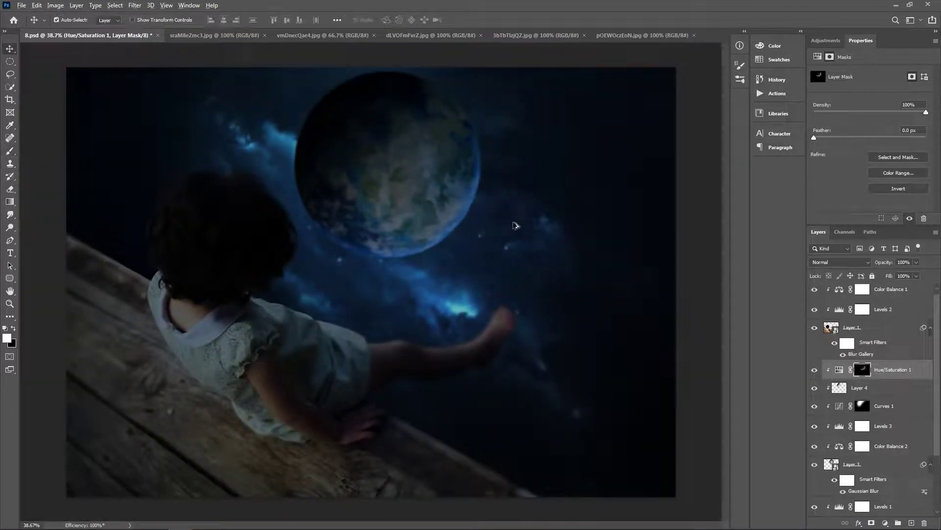
{"action": "key", "text": "ctrl+j"}
{"action": "key", "text": "x"}
{"action": "key", "text": "alt+BackSpace"}
{"action": "left_click", "coordinate": [817, 57]}
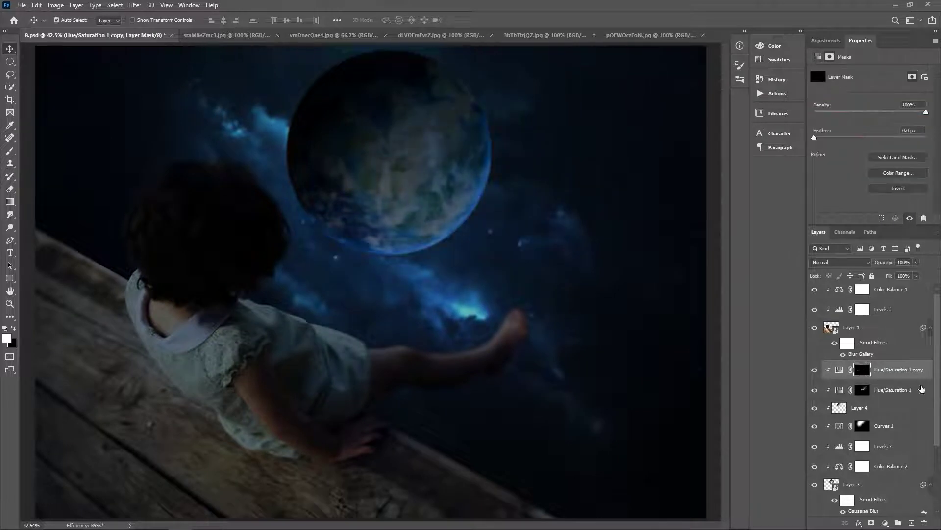
{"action": "left_click", "coordinate": [830, 57]}
{"action": "key", "text": "b"}
{"action": "key", "text": "x"}
{"action": "scroll", "coordinate": [479, 185], "scroll_direction": "up", "scroll_amount": 3}
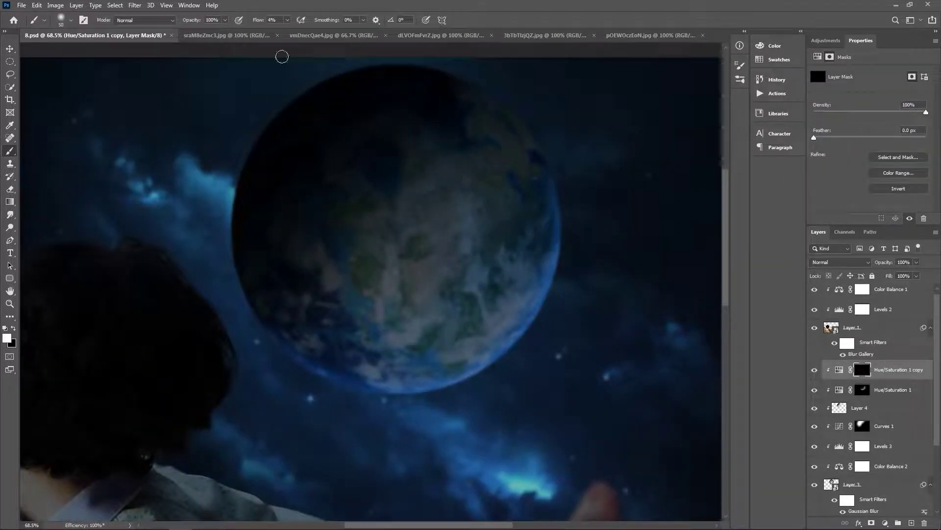
{"action": "left_click_drag", "start_coordinate": [557, 166], "coordinate": [564, 213]}
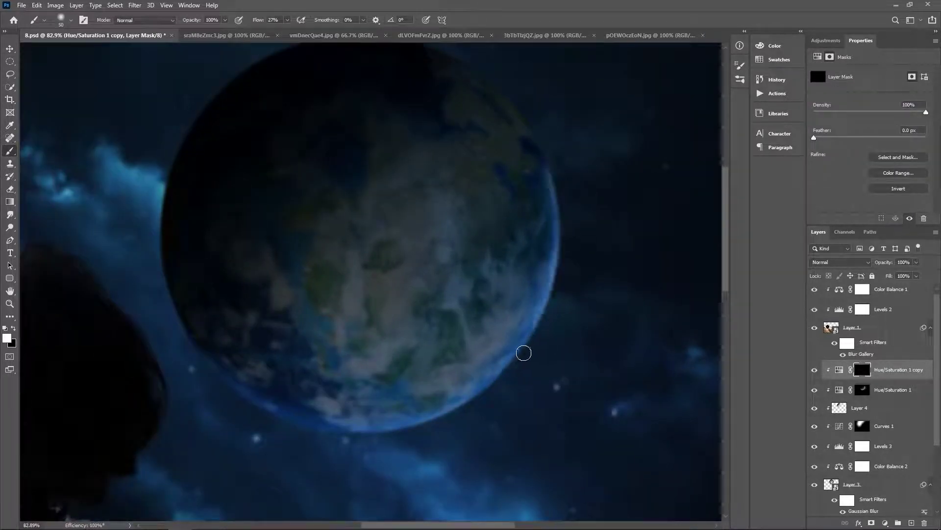
{"action": "mouse_move", "coordinate": [338, 434]}
{"action": "left_mouse_down"}
{"action": "mouse_move", "coordinate": [260, 412]}
{"action": "mouse_move", "coordinate": [168, 368]}
{"action": "left_mouse_up"}
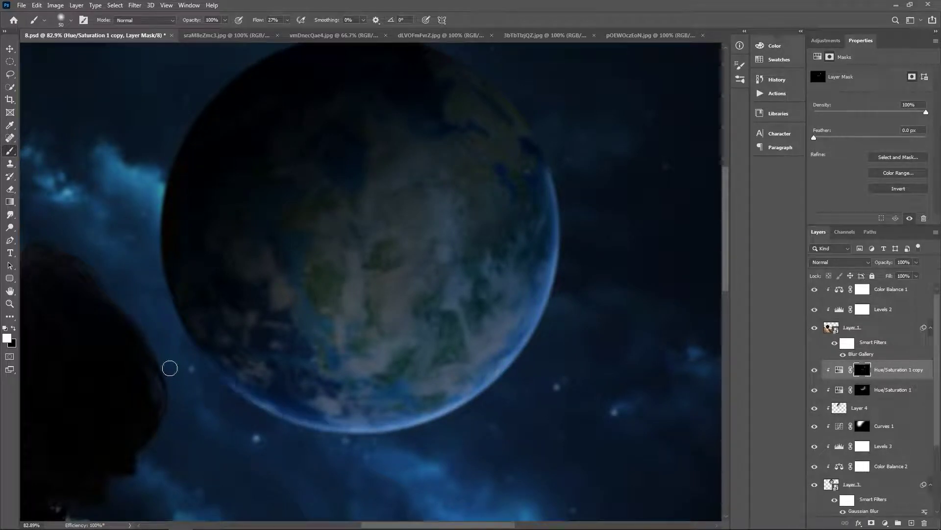
Zoom out and adjust the duplicated glow layer's opacity.
{"action": "key", "text": "ctrl+0"}
{"action": "key", "text": "v"}
{"action": "scroll", "coordinate": [482, 260], "scroll_direction": "up", "scroll_amount": 2}
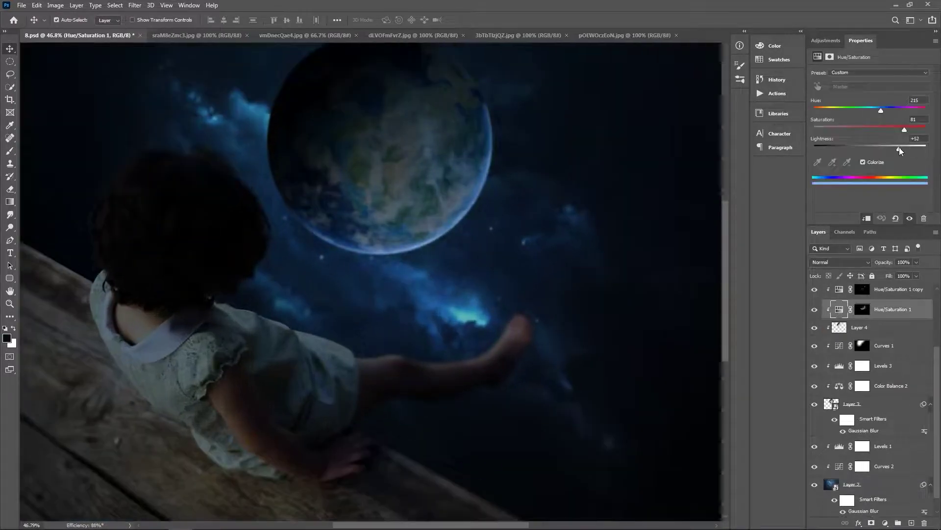
{"action": "left_click", "coordinate": [916, 262]}
Paint a soft light-cyan glow with a large brush on a new layer above the nebula.
{"action": "key", "text": "ctrl+0"}
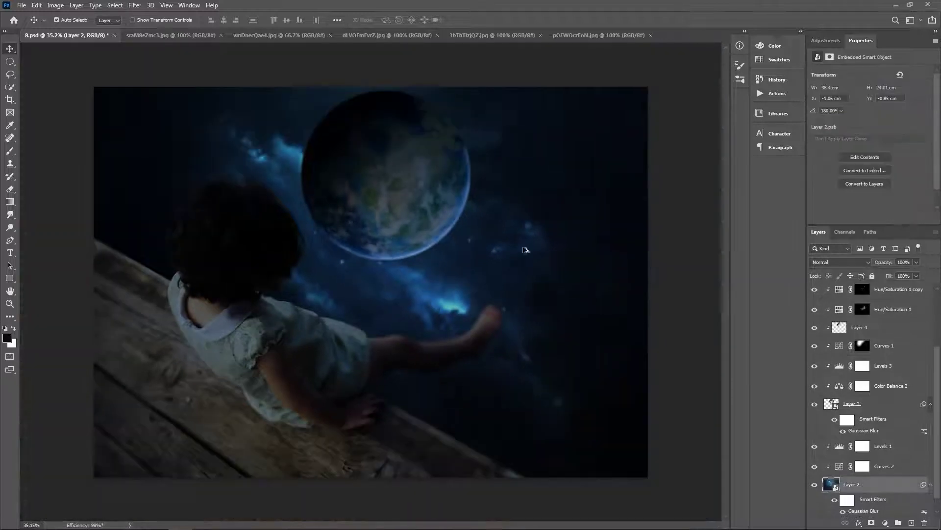
{"action": "left_click", "coordinate": [852, 489]}
{"action": "left_click", "coordinate": [911, 523]}
{"action": "key", "text": "b"}
{"action": "left_click", "coordinate": [419, 304], "text": "alt"}
{"action": "left_click", "coordinate": [7, 338]}
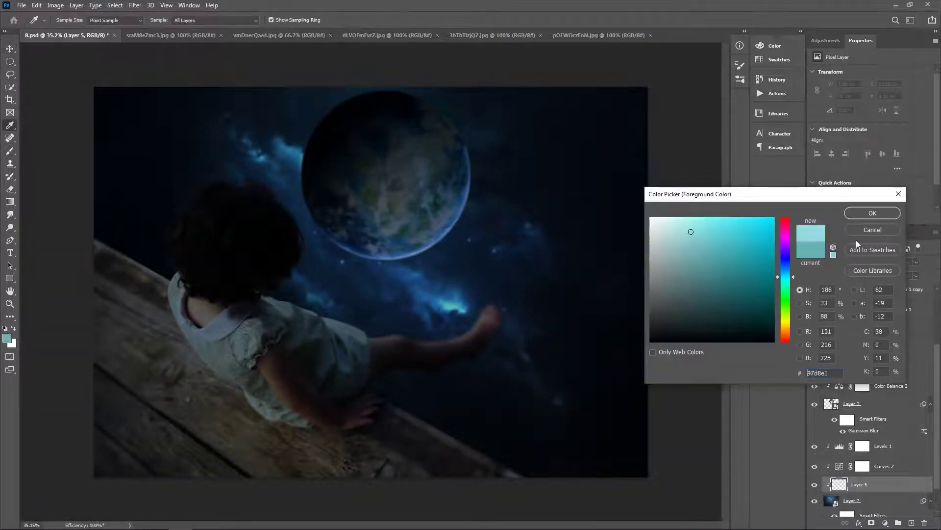
{"action": "left_click", "coordinate": [876, 211]}
{"action": "key", "text": "bracketright"}
{"action": "key", "text": "bracketright"}
{"action": "key", "text": "bracketright"}
{"action": "left_click_drag", "start_coordinate": [852, 483], "coordinate": [852, 438]}
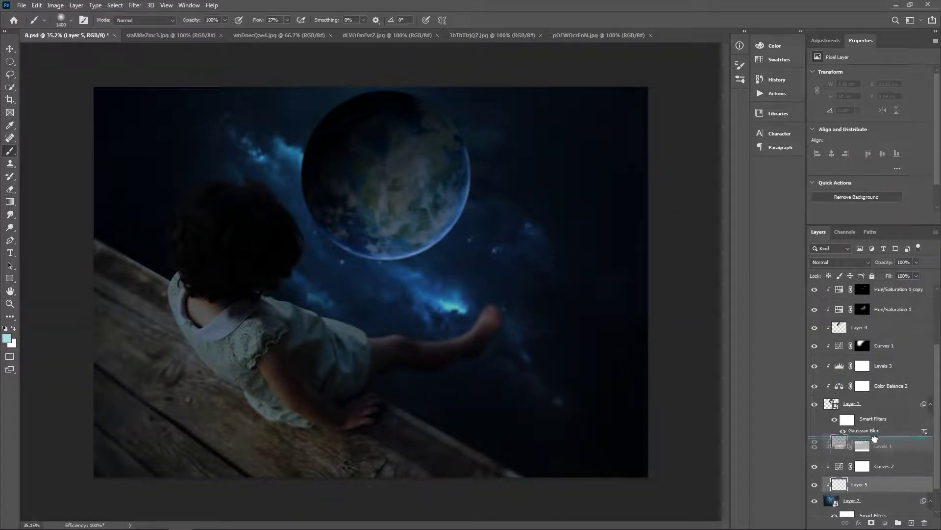
{"action": "key", "text": "bracketright"}
{"action": "key", "text": "bracketright"}
{"action": "key", "text": "bracketright"}
Move the glow above Levels 1 and set it to Vivid Light at 92% opacity.
{"action": "left_click_drag", "start_coordinate": [365, 267], "coordinate": [427, 287]}
{"action": "key", "text": "v"}
{"action": "left_click", "coordinate": [840, 261]}
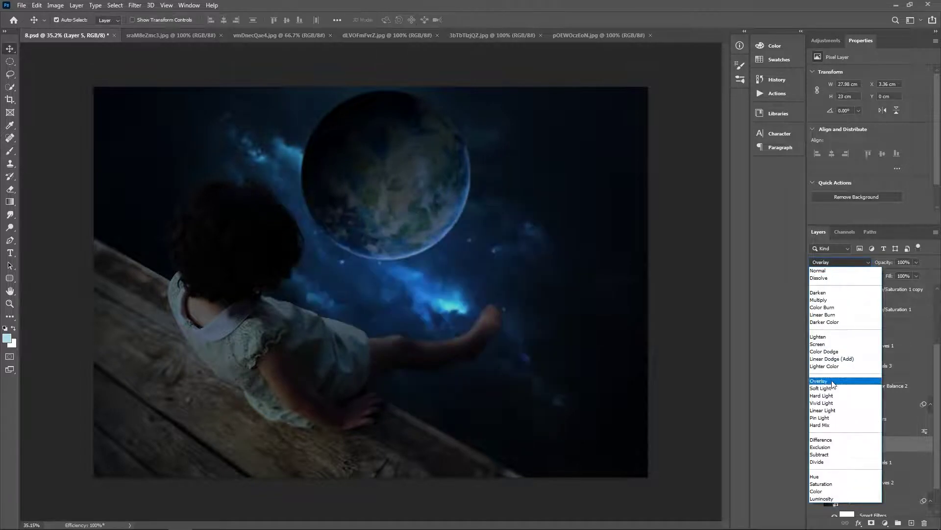
{"action": "left_click", "coordinate": [832, 402]}
{"action": "key", "text": "9"}
{"action": "key", "text": "2"}
{"action": "key", "text": "shift+8"}
{"action": "key", "text": "shift+4"}
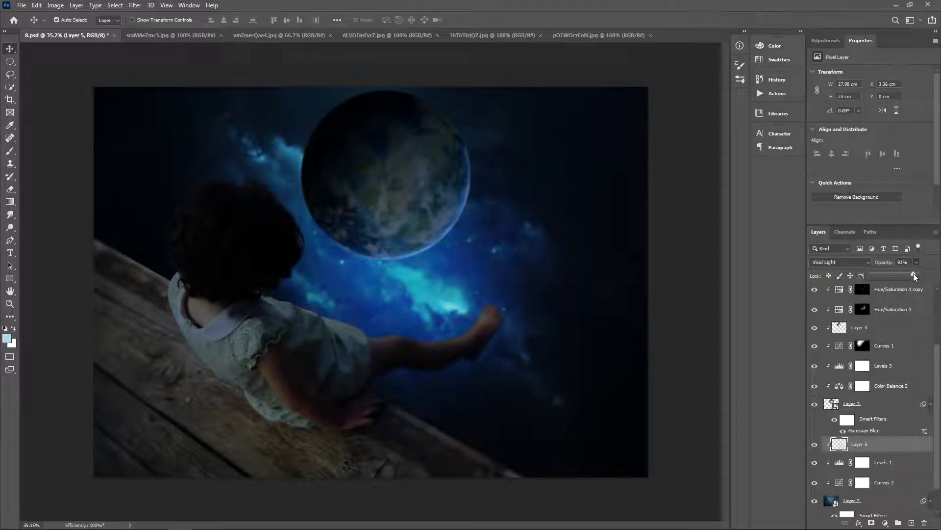
Lower the glow's fill to 62% and shift Levels 1 and Curves 2 1.78 cm right.
{"action": "left_click", "coordinate": [840, 261]}
{"action": "left_click", "coordinate": [832, 403]}
{"action": "scroll", "coordinate": [424, 294], "scroll_direction": "down", "scroll_amount": 1}
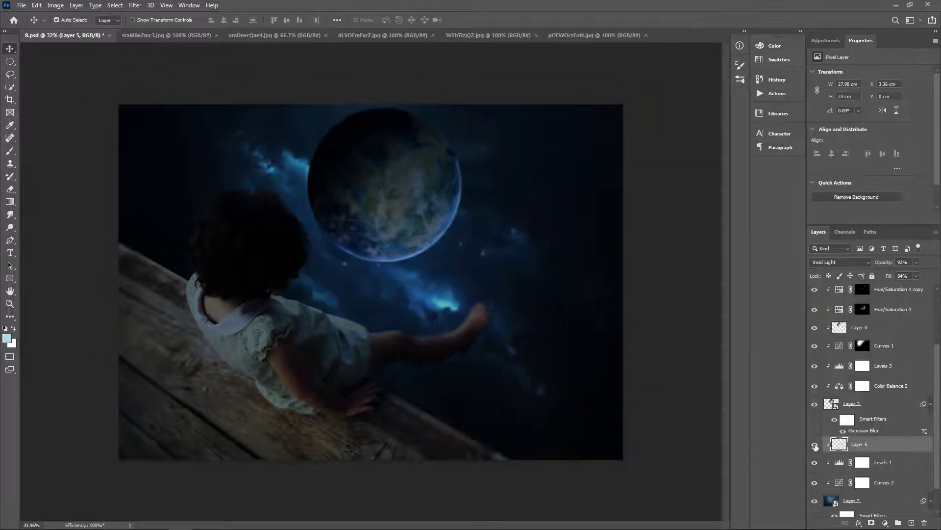
{"action": "key", "text": "shift+6"}
{"action": "key", "text": "shift+2"}
{"action": "key", "text": "alt+shift+bracketleft"}
{"action": "key", "text": "alt+shift+bracketleft"}
{"action": "left_click_drag", "start_coordinate": [424, 293], "coordinate": [636, 306]}
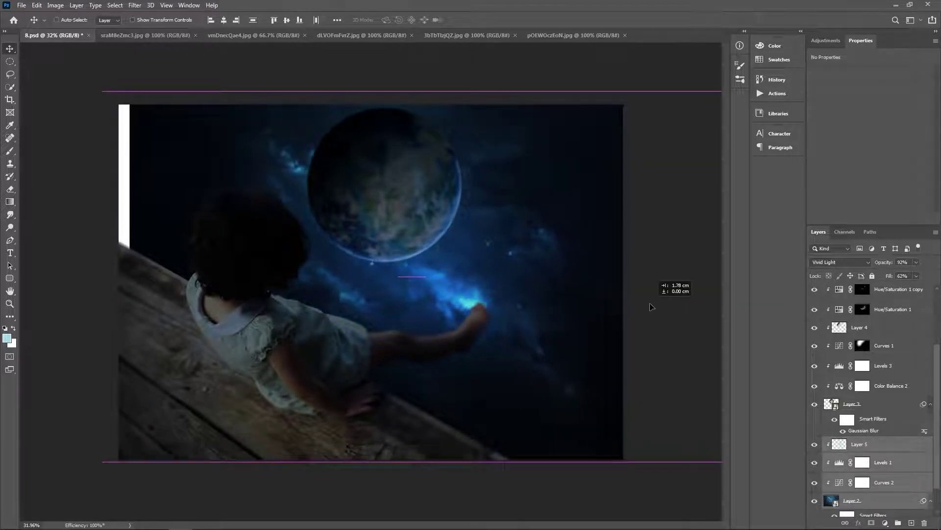
Ready the Hue/Saturation 1 mask for brushing, then give the nebula a Camera Raw Contrast of +16.
{"action": "left_click", "coordinate": [862, 309]}
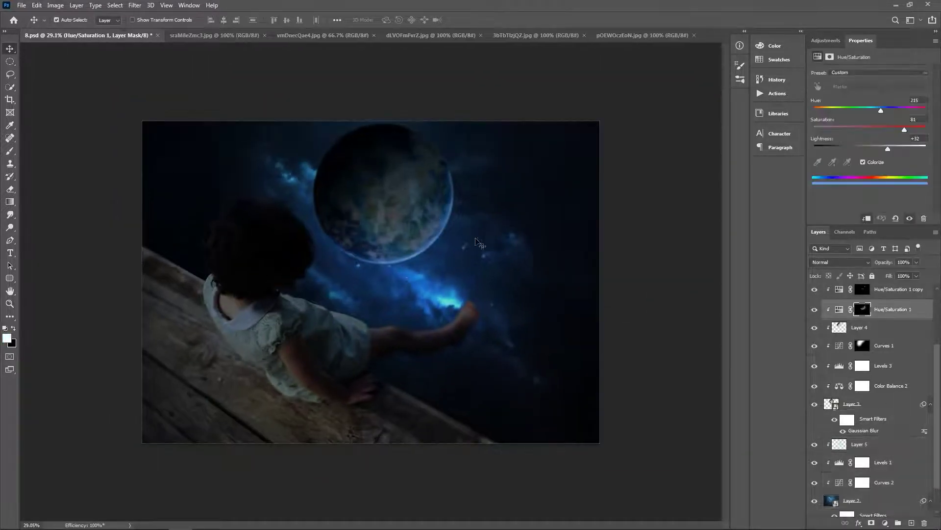
{"action": "key", "text": "b"}
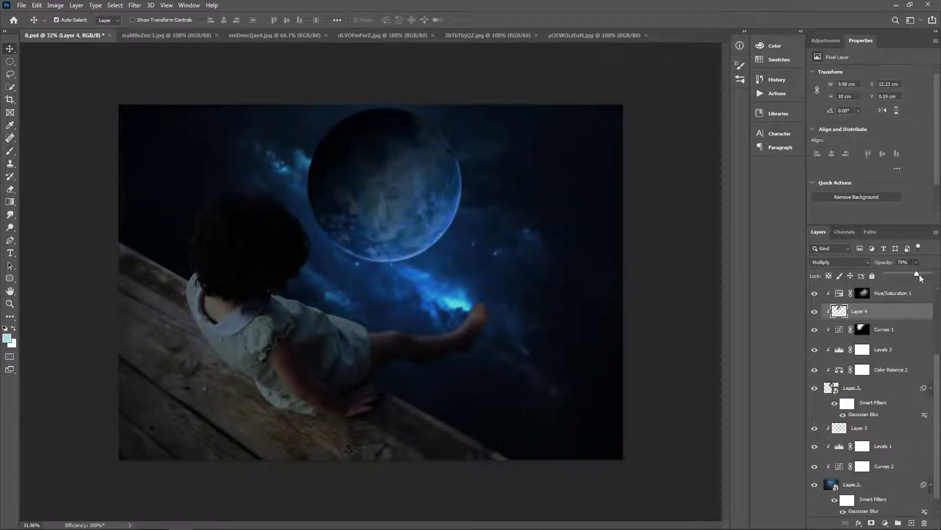
{"action": "left_click", "coordinate": [852, 484]}
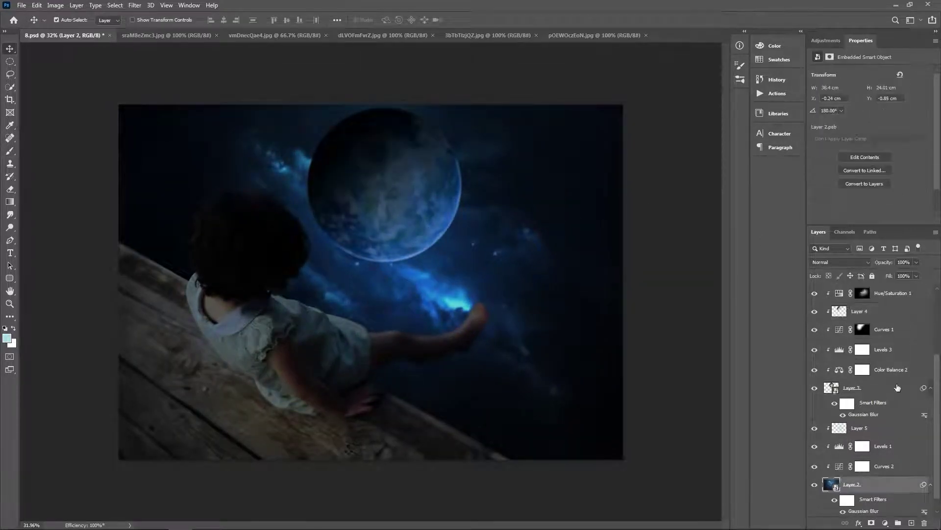
{"action": "left_click", "coordinate": [151, 5]}
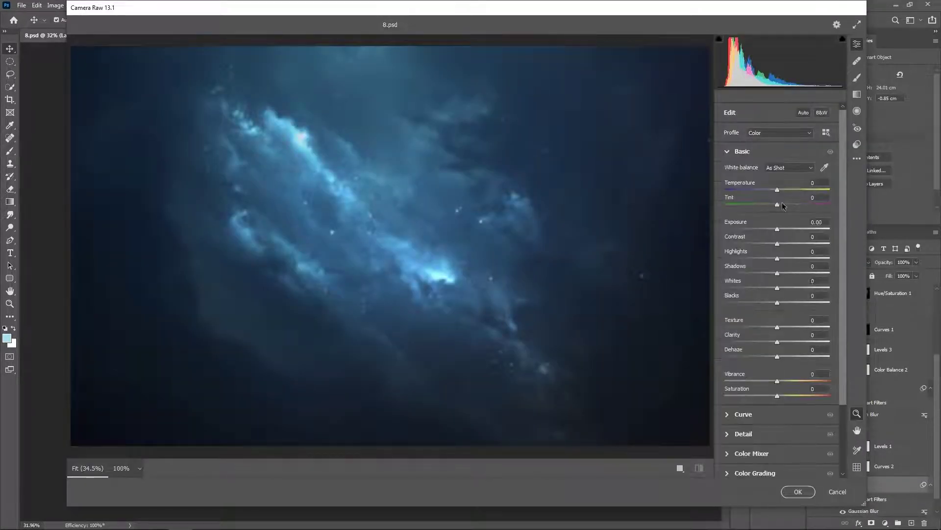
{"action": "left_click_drag", "start_coordinate": [777, 243], "coordinate": [785, 244]}
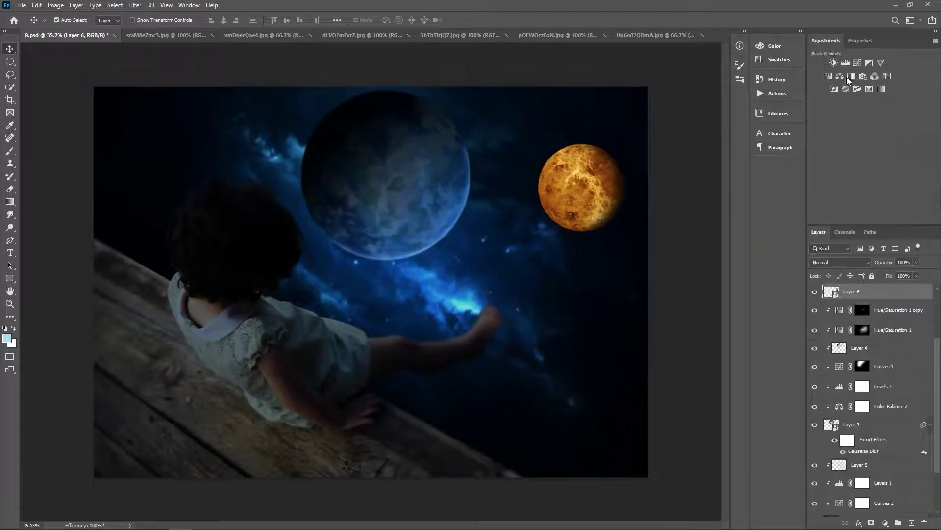
Darken the orange planet with a Levels adjustment and a clipped Hue/Saturation at Lightness -32.
{"action": "left_click", "coordinate": [846, 63]}
{"action": "left_click_drag", "start_coordinate": [875, 177], "coordinate": [859, 177]}
{"action": "left_click", "coordinate": [825, 40]}
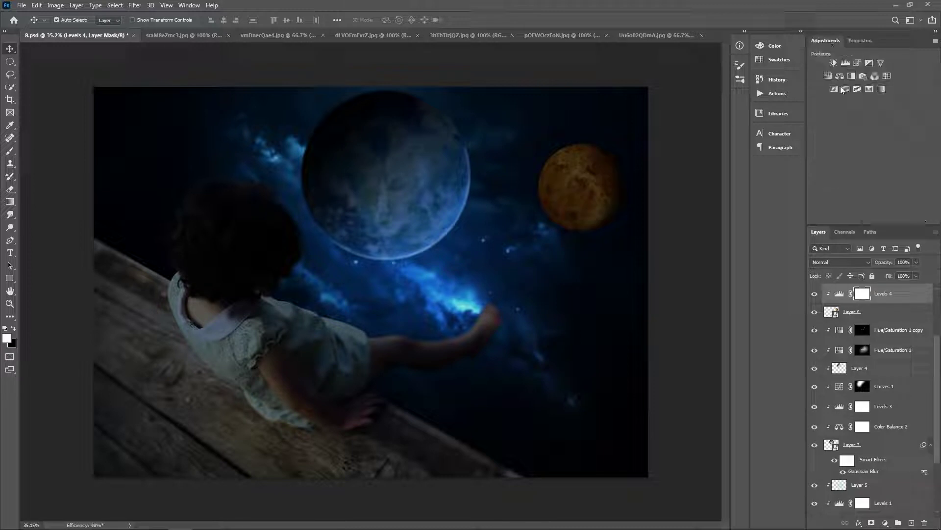
{"action": "left_click", "coordinate": [827, 76]}
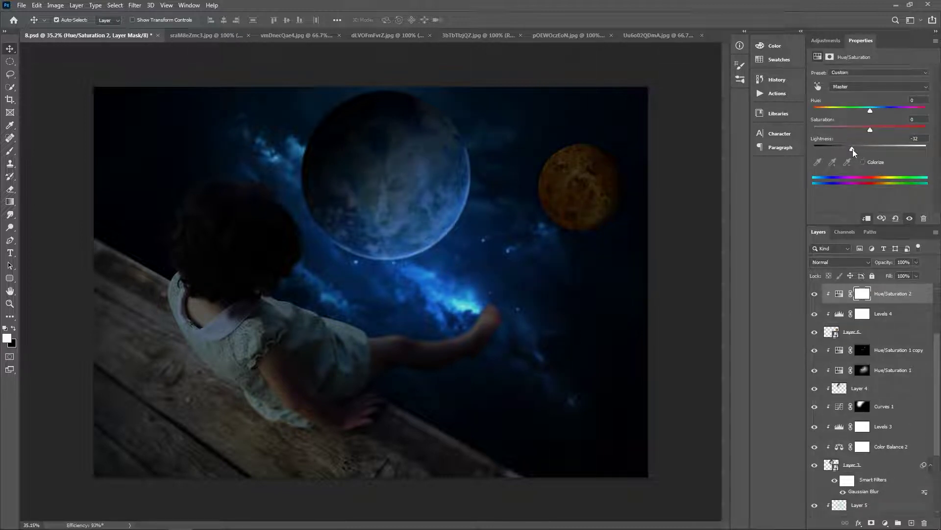
{"action": "key", "text": "ctrl+alt+g"}
Add a darkening Curves adjustment to the planet with an inverted mask for painting.
{"action": "left_click", "coordinate": [857, 63]}
{"action": "left_click_drag", "start_coordinate": [883, 140], "coordinate": [883, 146]}
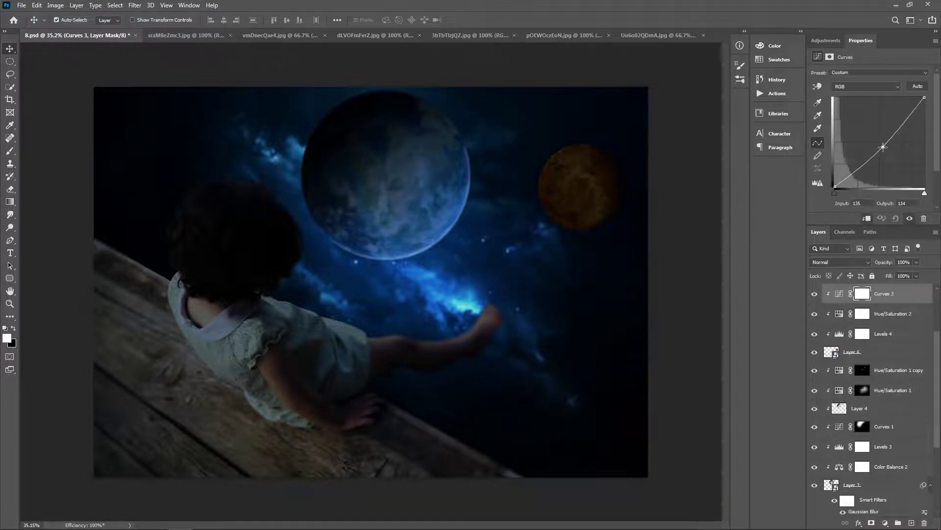
{"action": "key", "text": "ctrl+i"}
{"action": "key", "text": "b"}
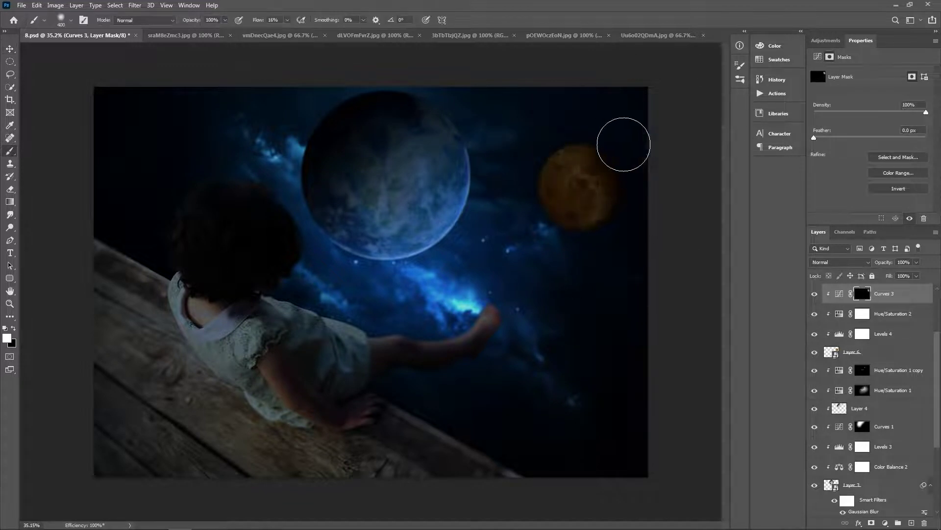
{"action": "scroll", "coordinate": [878, 372], "scroll_direction": "up", "scroll_amount": 2}
Paint a new shading layer inside the planet's outline and lower its opacity to 79%.
{"action": "left_click", "coordinate": [897, 393]}
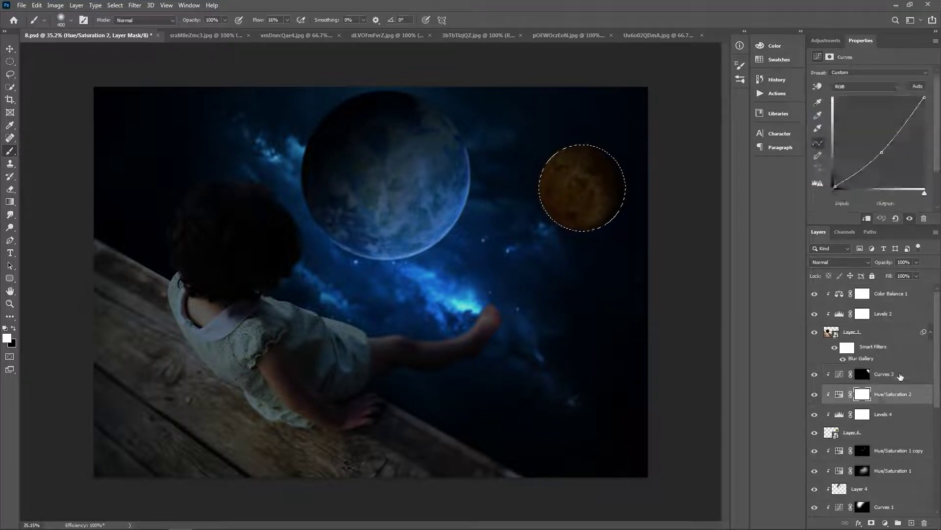
{"action": "left_click", "coordinate": [900, 376]}
{"action": "key", "text": "ctrl+shift+alt+n"}
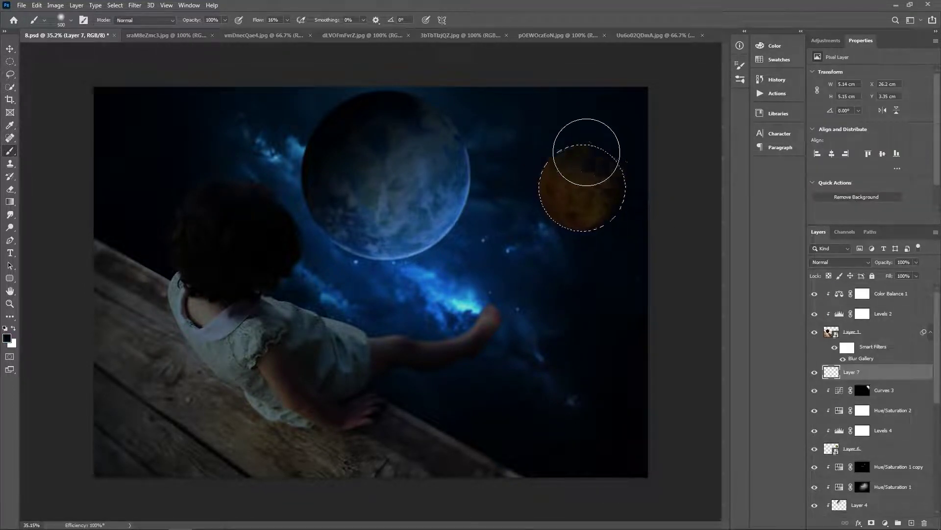
{"action": "key", "text": "ctrl+d"}
{"action": "key", "text": "v"}
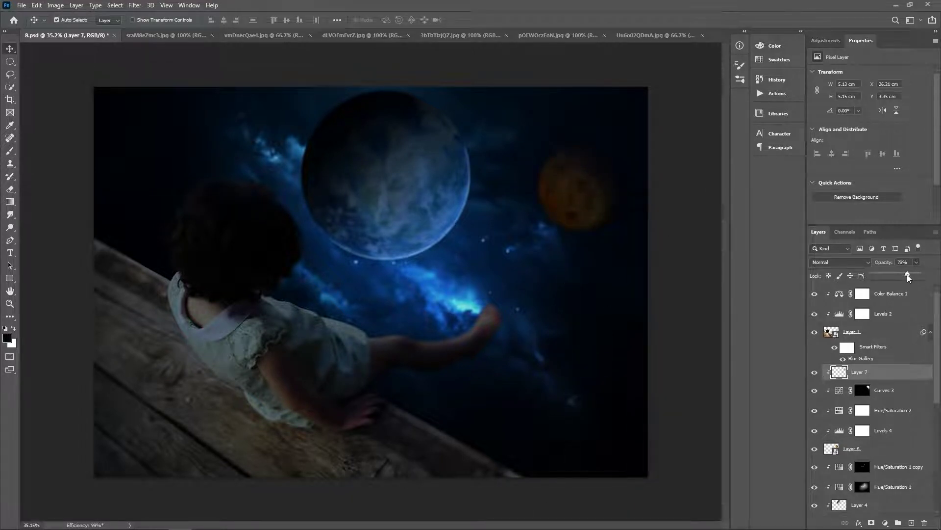
{"action": "left_click_drag", "start_coordinate": [907, 274], "coordinate": [872, 276]}
{"action": "scroll", "coordinate": [569, 211], "scroll_direction": "up", "scroll_amount": 3}
{"action": "left_click", "coordinate": [877, 449]}
Apply a Gaussian Blur of radius 2.9 to the planet on Layer 6.
{"action": "left_click", "coordinate": [135, 6]}
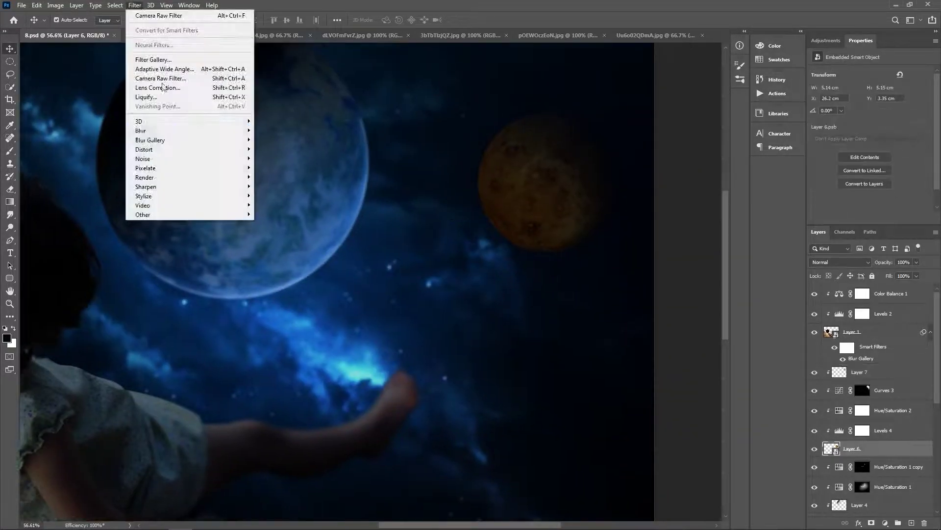
{"action": "left_click", "coordinate": [280, 168]}
{"action": "left_click_drag", "start_coordinate": [657, 244], "coordinate": [650, 247]}
{"action": "left_click", "coordinate": [759, 111]}
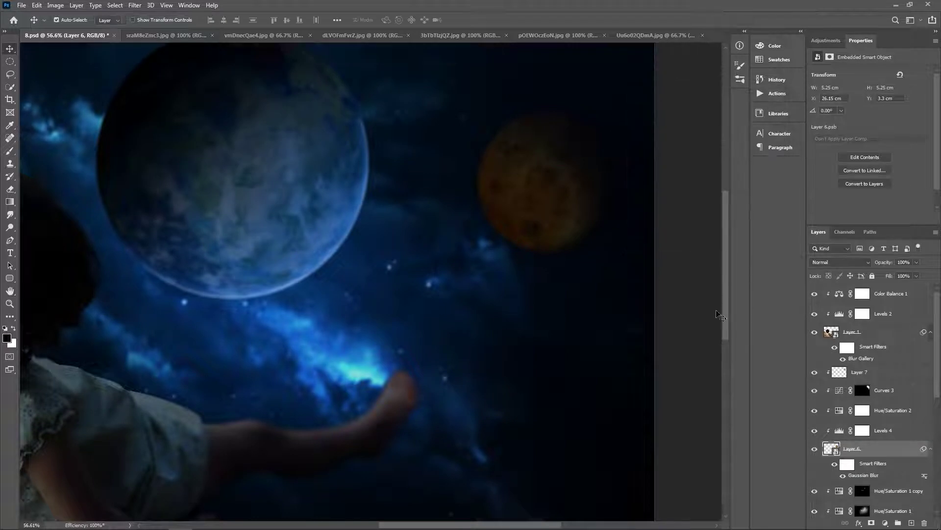
Add a clipped Colorize Hue/Saturation tinting the planet blue, masked to painted areas with a 500 brush.
{"action": "left_click", "coordinate": [878, 372]}
{"action": "mouse_move", "coordinate": [851, 131]}
{"action": "left_mouse_down"}
{"action": "mouse_move", "coordinate": [912, 130]}
{"action": "mouse_move", "coordinate": [885, 149]}
{"action": "left_mouse_up"}
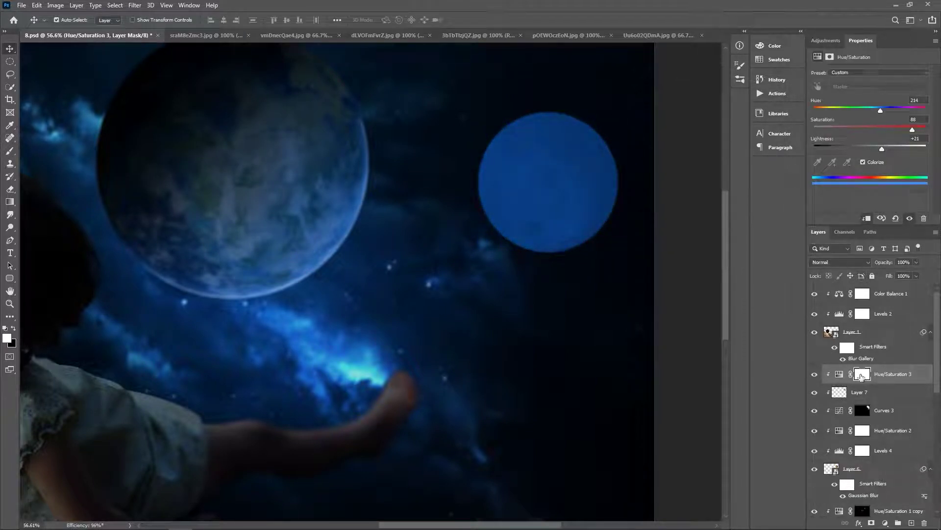
{"action": "left_click", "coordinate": [862, 374]}
{"action": "key", "text": "ctrl+i"}
{"action": "key", "text": "b"}
{"action": "key", "text": "bracketright"}
{"action": "key", "text": "bracketright"}
{"action": "mouse_move", "coordinate": [489, 121]}
{"action": "left_mouse_down"}
{"action": "mouse_move", "coordinate": [492, 206]}
{"action": "mouse_move", "coordinate": [540, 282]}
{"action": "mouse_move", "coordinate": [422, 171]}
{"action": "left_mouse_up"}
{"action": "key", "text": "x"}
{"action": "key", "text": "v"}
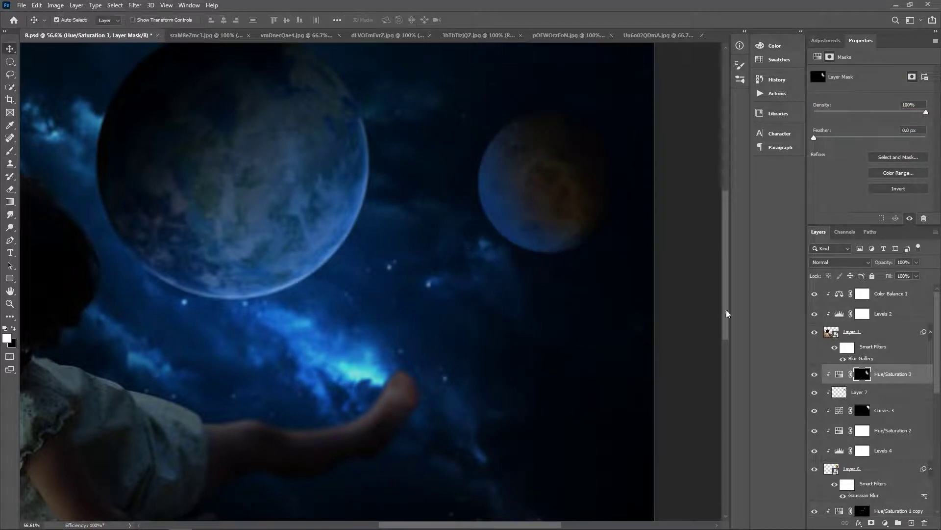
Duplicate the tint brighter, black its mask, and paint a thin blue rim with a 30 brush at 10% flow.
{"action": "key", "text": "ctrl+j"}
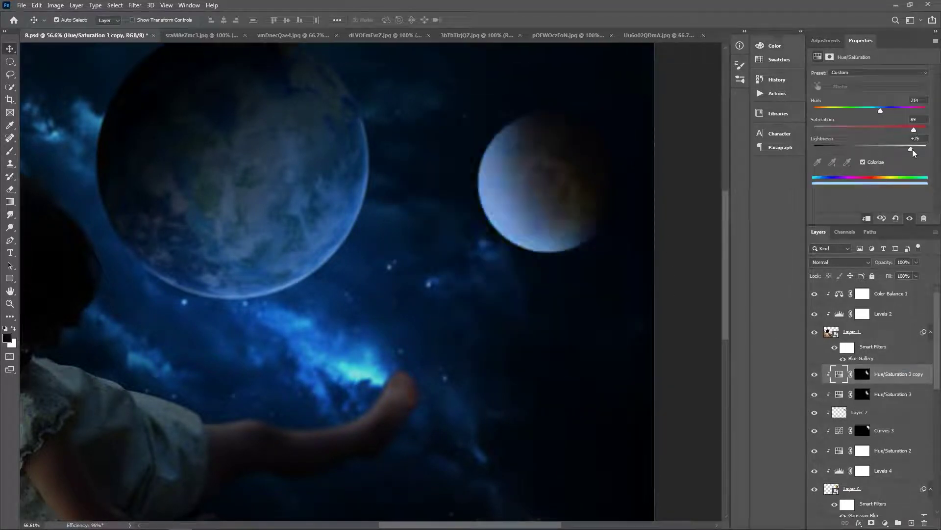
{"action": "left_click", "coordinate": [862, 373]}
{"action": "key", "text": "alt+BackSpace"}
{"action": "key", "text": "b"}
{"action": "key", "text": "x"}
{"action": "key", "text": "ctrl+plus"}
{"action": "key", "text": "bracketleft"}
{"action": "key", "text": "bracketleft"}
{"action": "key", "text": "bracketleft"}
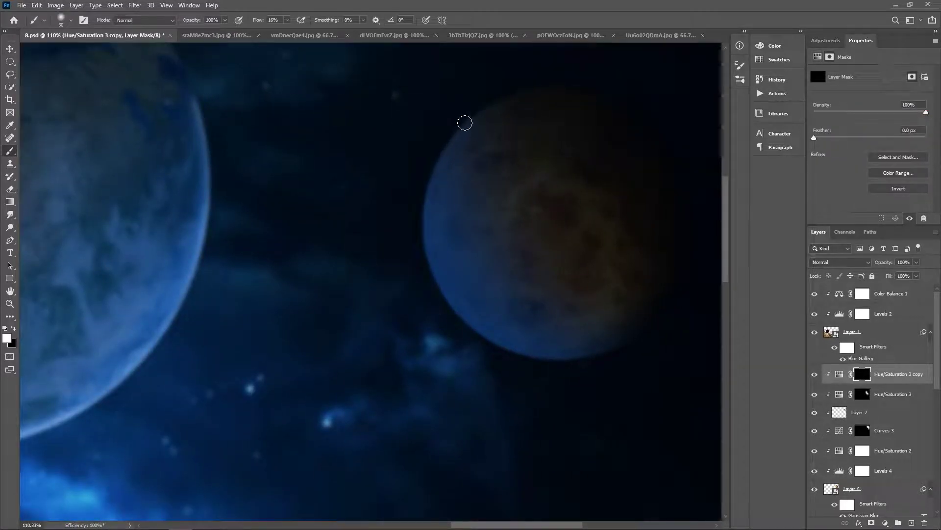
{"action": "left_click_drag", "start_coordinate": [451, 140], "coordinate": [428, 180]}
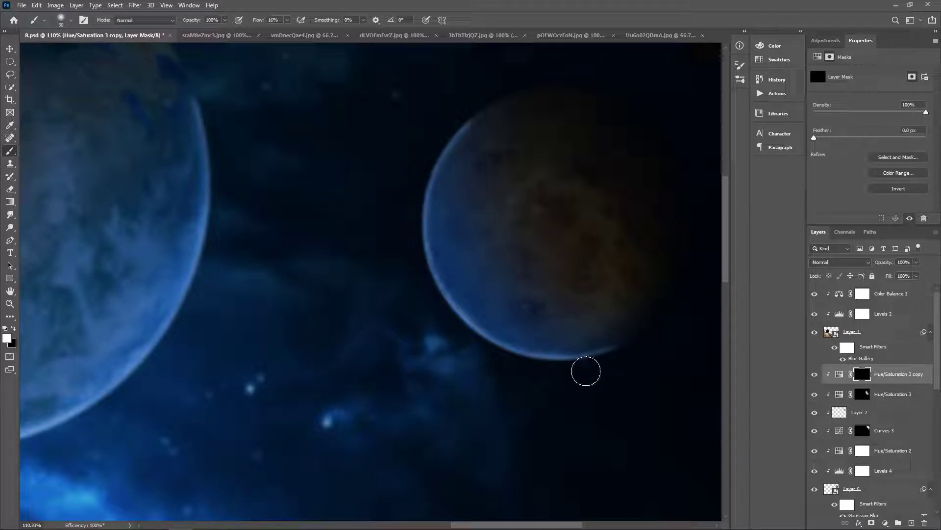
{"action": "left_click_drag", "start_coordinate": [287, 34], "coordinate": [285, 33]}
{"action": "scroll", "coordinate": [471, 245], "scroll_direction": "down", "scroll_amount": 5, "text": "alt"}
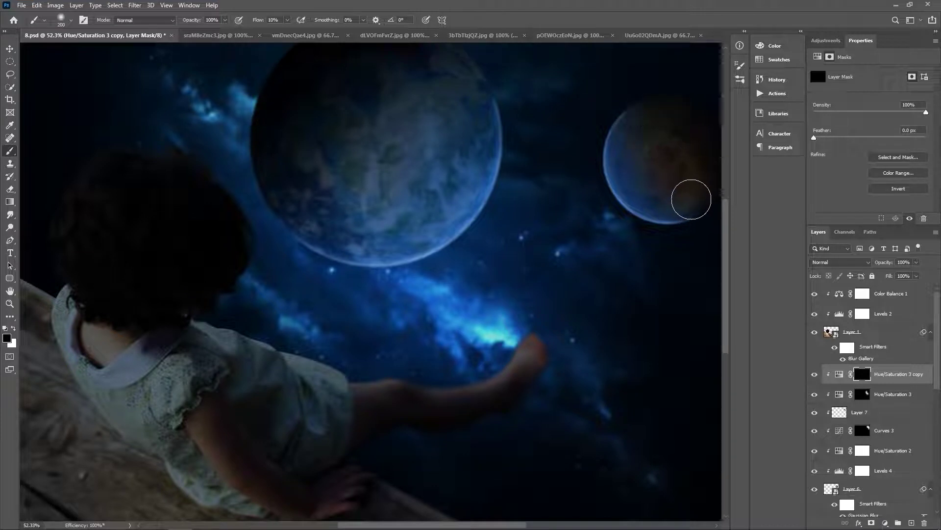
Set the planet's shading layer Layer 7 to Multiply at 48% opacity.
{"action": "scroll", "coordinate": [536, 204], "scroll_direction": "down", "scroll_amount": 2, "text": "alt"}
{"action": "key", "text": "v"}
{"action": "left_click", "coordinate": [859, 412]}
{"action": "left_click", "coordinate": [916, 262]}
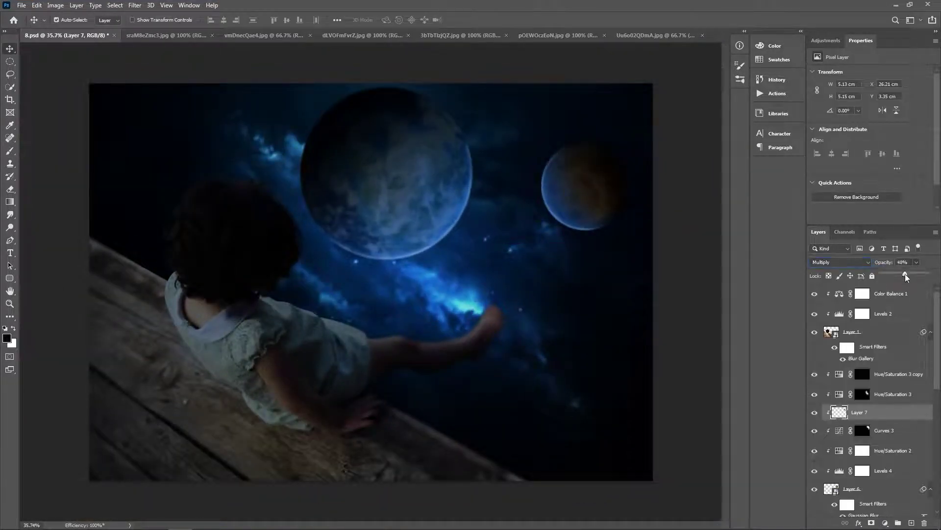
Set the Hue/Saturation glow copies' blend mode to Screen.
{"action": "left_click", "coordinate": [862, 373]}
{"action": "scroll", "coordinate": [862, 374], "scroll_direction": "down", "scroll_amount": 2}
{"action": "left_click", "coordinate": [840, 262]}
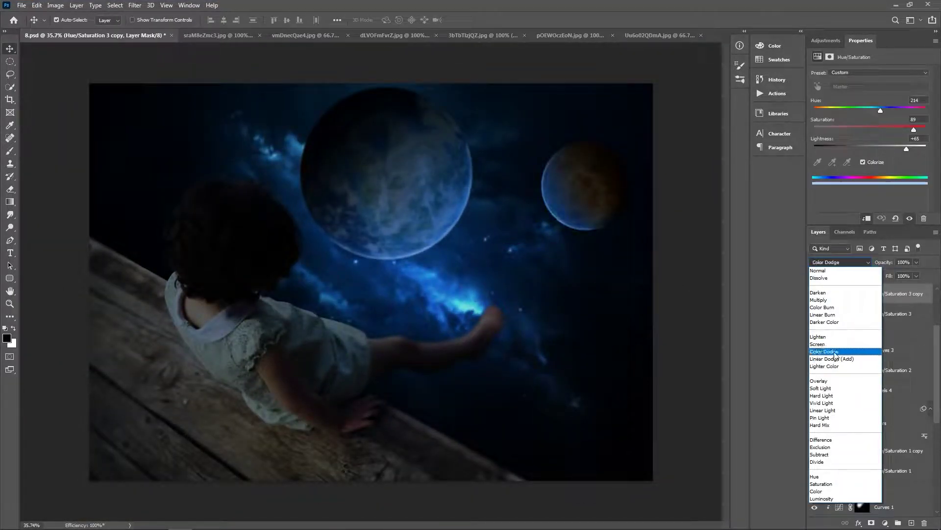
{"action": "left_click", "coordinate": [834, 351]}
{"action": "left_click", "coordinate": [902, 450]}
{"action": "left_click", "coordinate": [839, 262]}
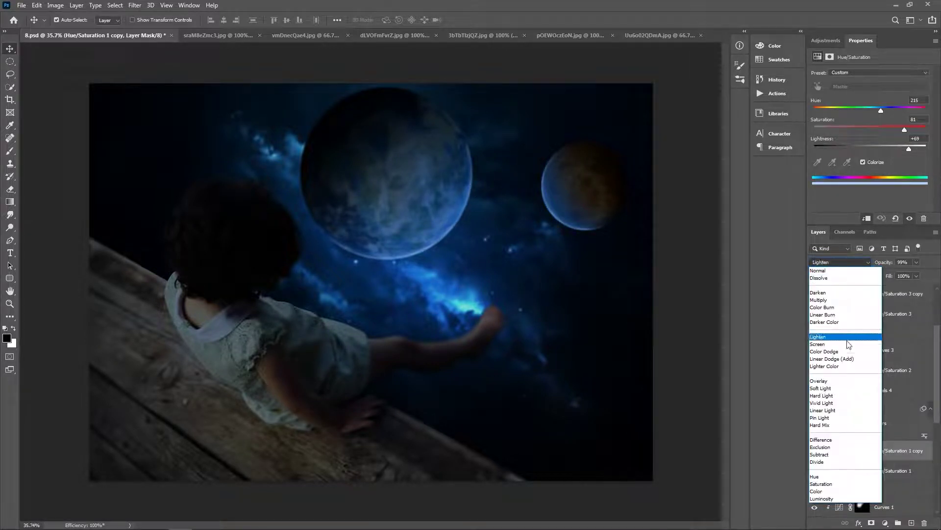
{"action": "left_click", "coordinate": [849, 344]}
Add a Color Balance adjustment pushing the planet's midtones toward Blue +34.
{"action": "key", "text": "e"}
{"action": "key", "text": "x"}
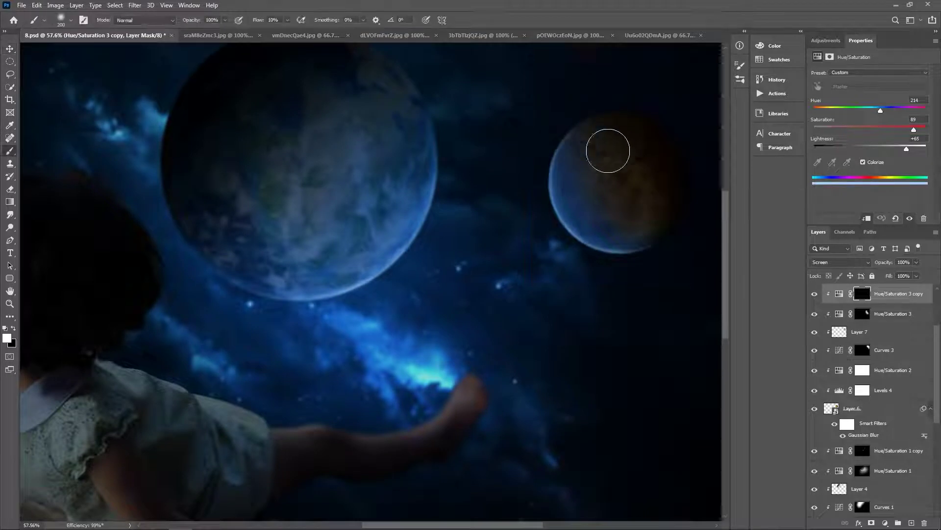
{"action": "key", "text": "x"}
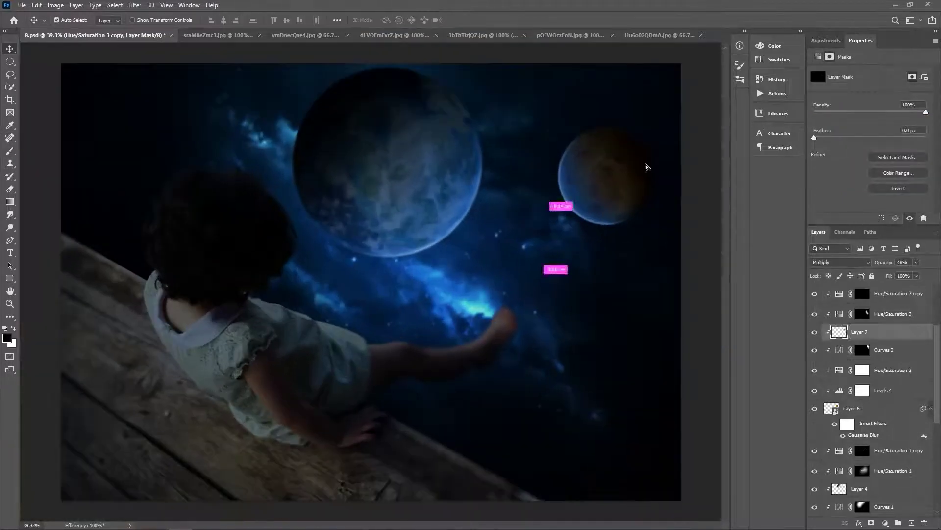
{"action": "left_click_drag", "start_coordinate": [857, 127], "coordinate": [881, 127]}
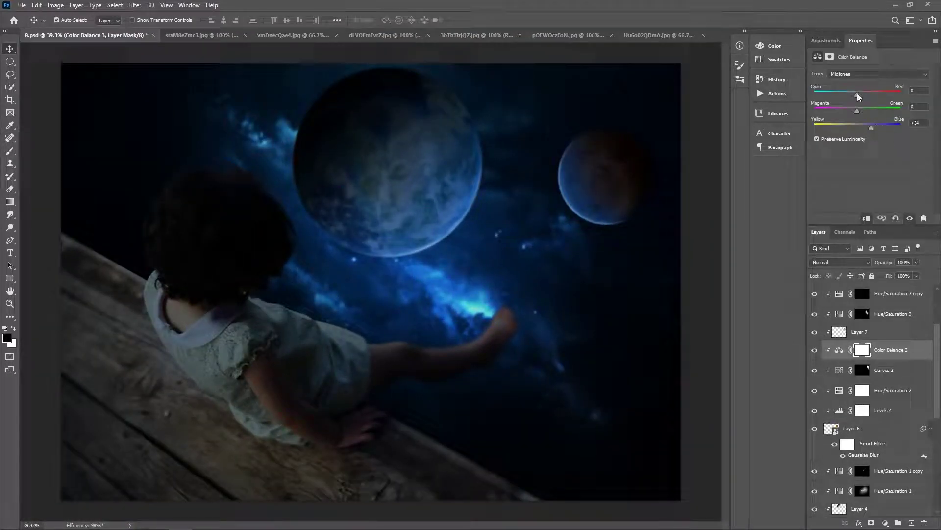
{"action": "left_click_drag", "start_coordinate": [857, 94], "coordinate": [853, 94]}
{"action": "left_click_drag", "start_coordinate": [881, 127], "coordinate": [866, 129]}
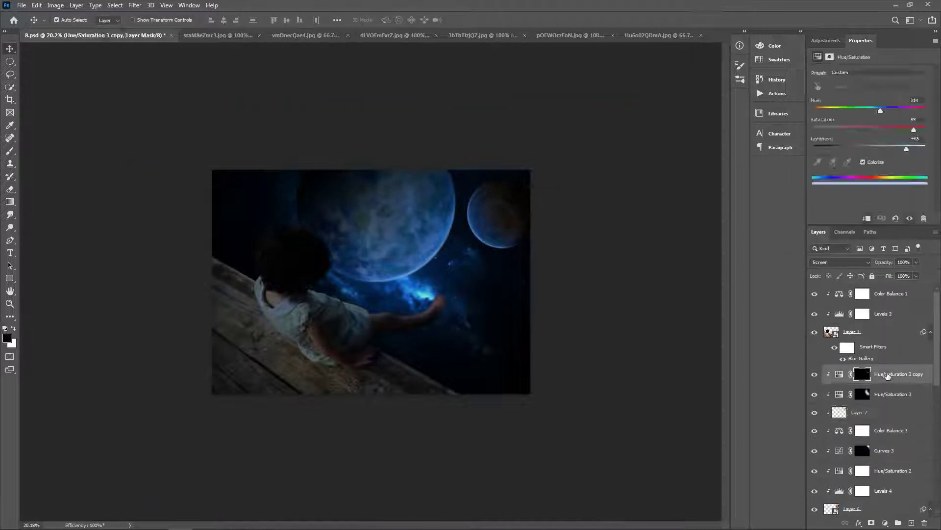
Select several layers together and resize and reposition them with Free Transform.
{"action": "left_click", "coordinate": [852, 509], "text": "shift"}
{"action": "key", "text": "ctrl+t"}
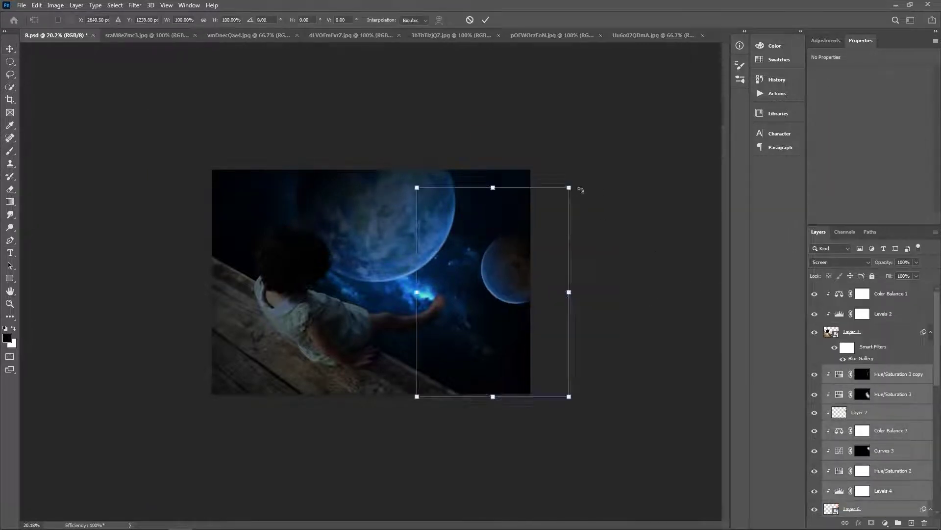
{"action": "left_click_drag", "start_coordinate": [490, 284], "coordinate": [494, 267]}
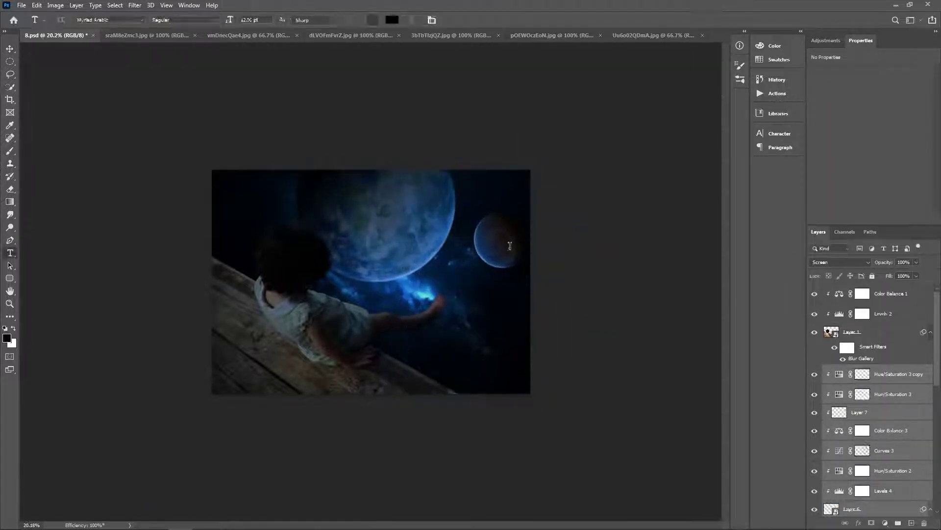
Move the spaceship layer higher in the stack and shrink it beside the girl's hand.
{"action": "key", "text": "Return"}
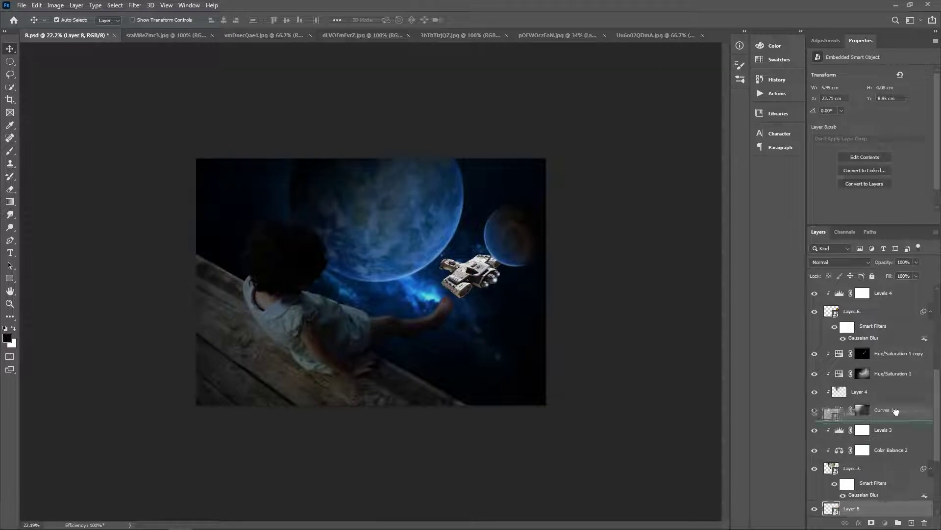
{"action": "left_click_drag", "start_coordinate": [853, 508], "coordinate": [861, 353]}
{"action": "scroll", "coordinate": [877, 441], "scroll_direction": "up", "scroll_amount": 3}
{"action": "left_click_drag", "start_coordinate": [891, 452], "coordinate": [861, 353]}
{"action": "key", "text": "ctrl+t"}
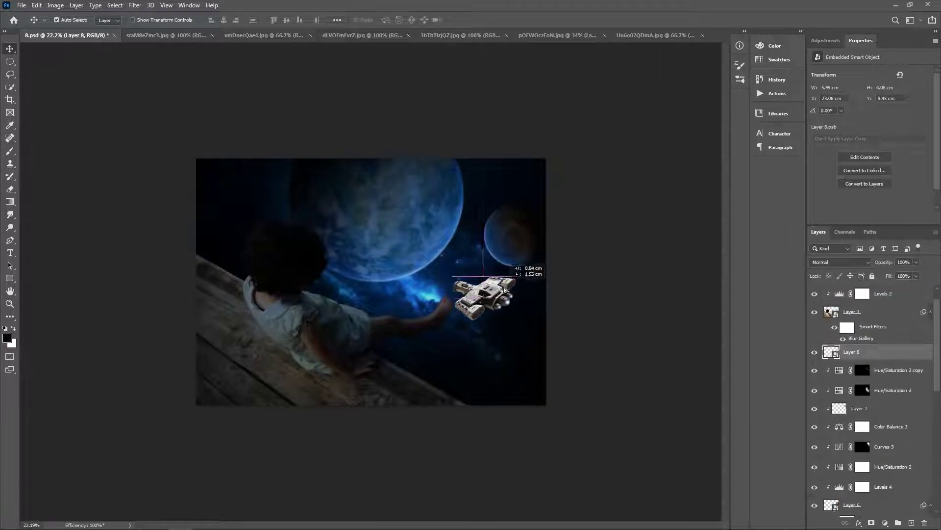
{"action": "left_click_drag", "start_coordinate": [515, 275], "coordinate": [510, 302]}
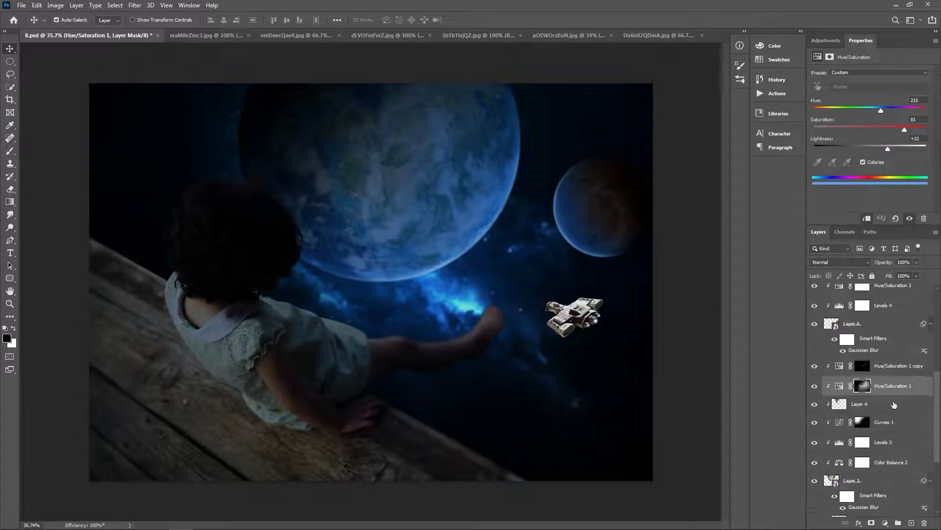
Paint white at 17% flow on the Levels 5 mask to brighten the ship's nose and lower-left edge.
{"action": "double_click", "coordinate": [864, 506]}
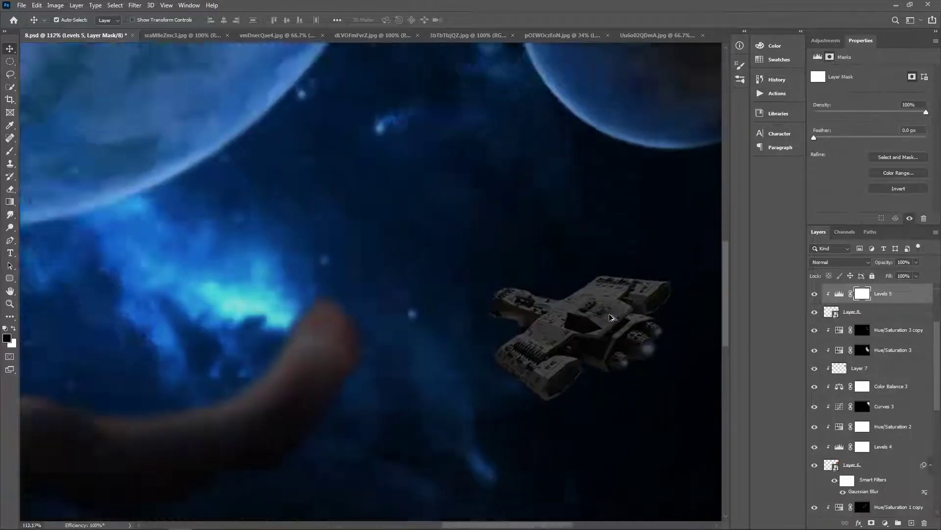
{"action": "key", "text": "b"}
{"action": "scroll", "coordinate": [594, 223], "scroll_direction": "up", "scroll_amount": 5}
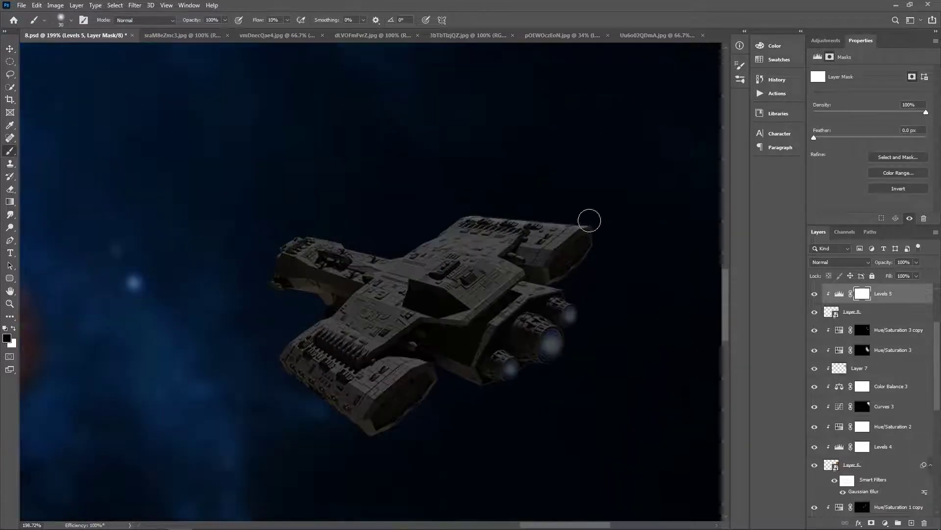
{"action": "left_click", "coordinate": [290, 33]}
{"action": "scroll", "coordinate": [453, 212], "scroll_direction": "up", "scroll_amount": 2}
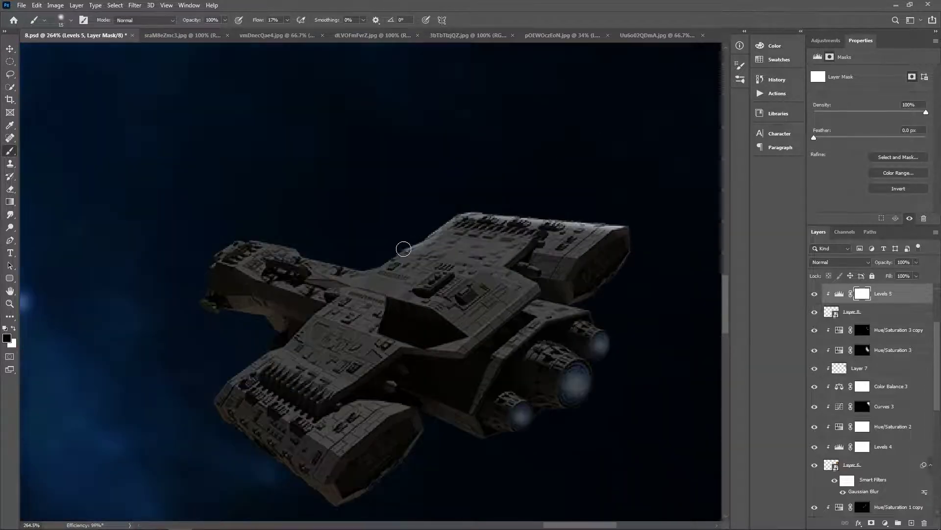
{"action": "left_click_drag", "start_coordinate": [385, 300], "coordinate": [475, 273]}
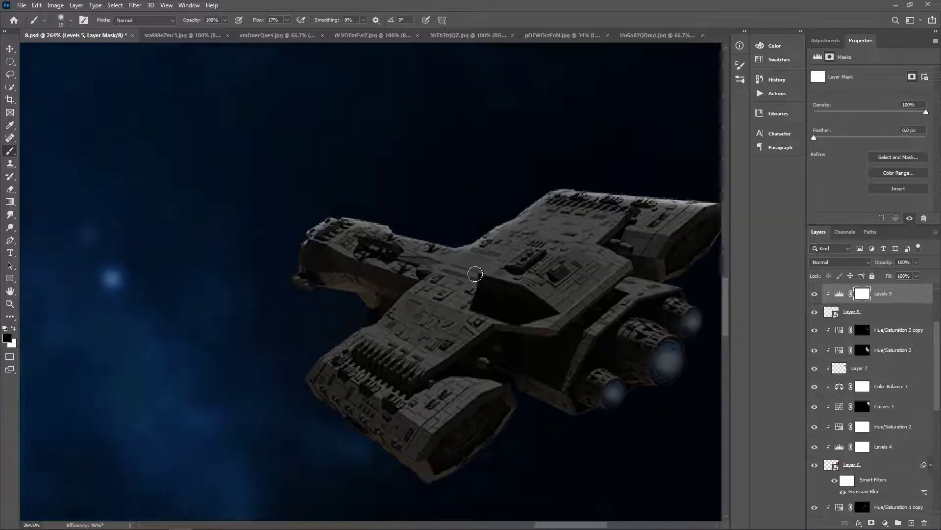
{"action": "left_click_drag", "start_coordinate": [289, 293], "coordinate": [357, 290]}
{"action": "key", "text": "bracketleft"}
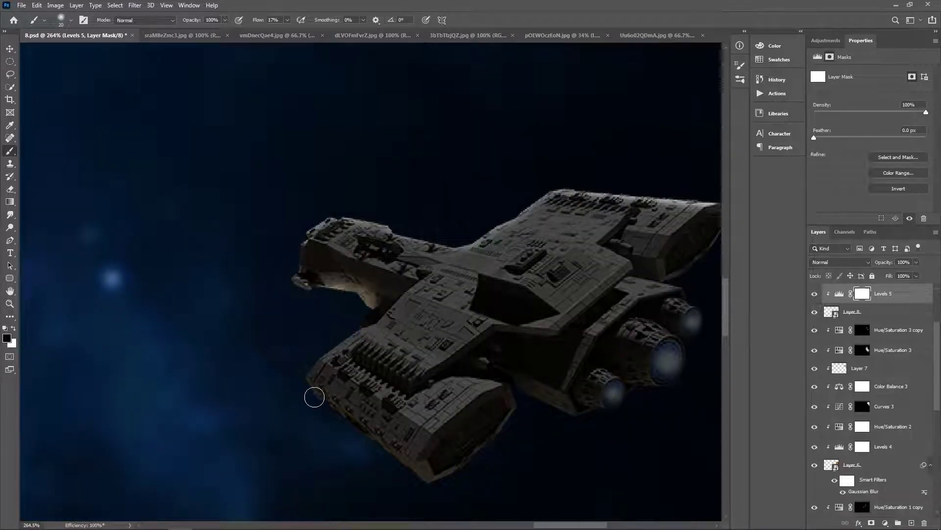
{"action": "left_click_drag", "start_coordinate": [313, 395], "coordinate": [413, 473]}
{"action": "scroll", "coordinate": [431, 456], "scroll_direction": "down", "scroll_amount": 1}
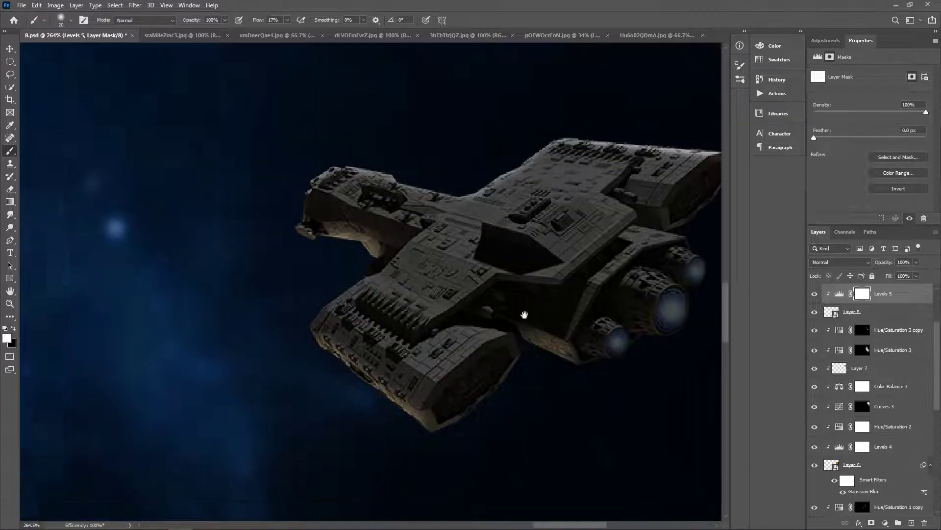
{"action": "scroll", "coordinate": [523, 313], "scroll_direction": "down", "scroll_amount": 2}
{"action": "left_click_drag", "start_coordinate": [482, 277], "coordinate": [467, 298]}
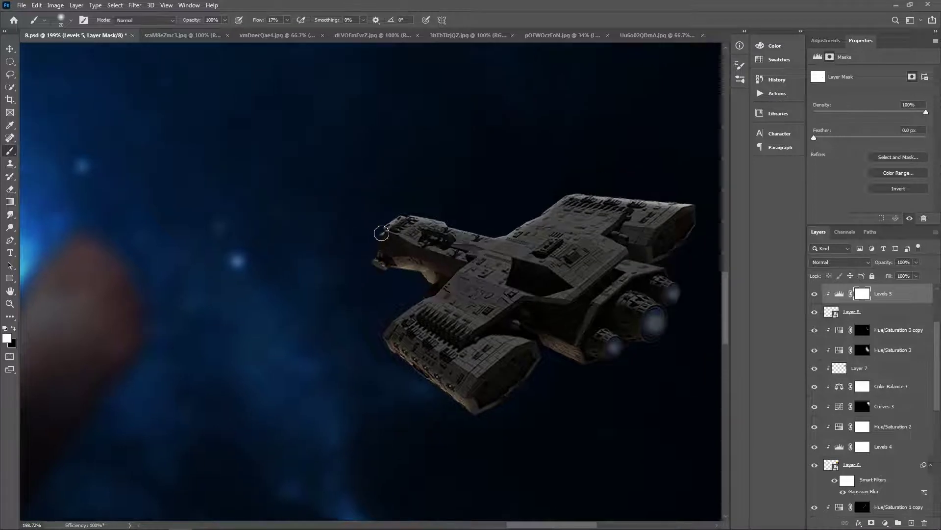
Add a Color Balance adjustment shifting the spaceship's midtones toward red and blue.
{"action": "scroll", "coordinate": [377, 254], "scroll_direction": "down", "scroll_amount": 5}
{"action": "key", "text": "v"}
{"action": "left_click", "coordinate": [826, 40]}
{"action": "left_click", "coordinate": [842, 84]}
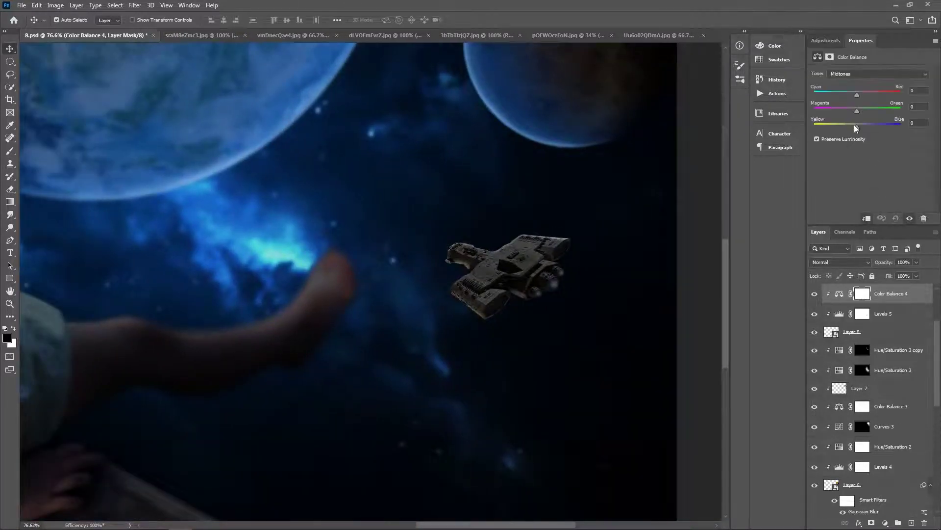
{"action": "scroll", "coordinate": [595, 275], "scroll_direction": "down", "scroll_amount": 3}
{"action": "left_click_drag", "start_coordinate": [861, 127], "coordinate": [864, 126]}
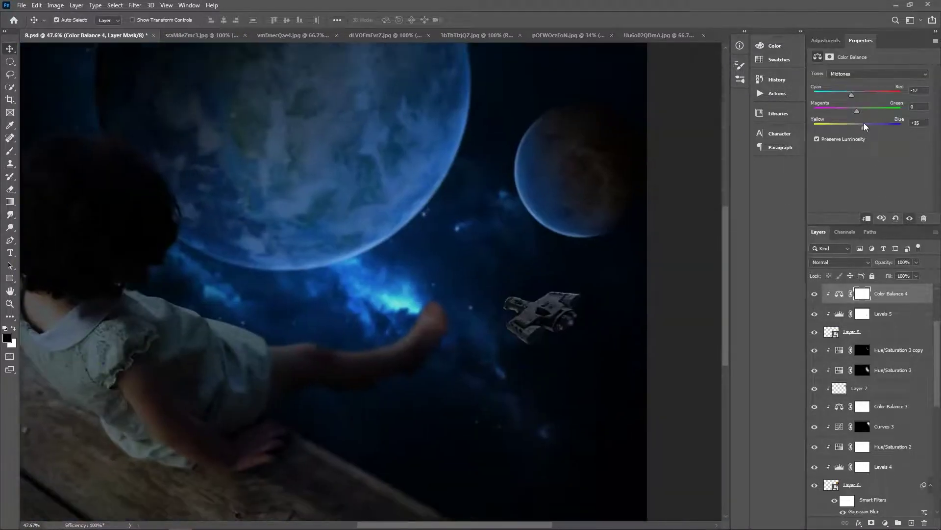
Apply a slight Gaussian Blur to the spaceship on Layer 8.
{"action": "left_click", "coordinate": [882, 332]}
{"action": "left_click", "coordinate": [135, 5]}
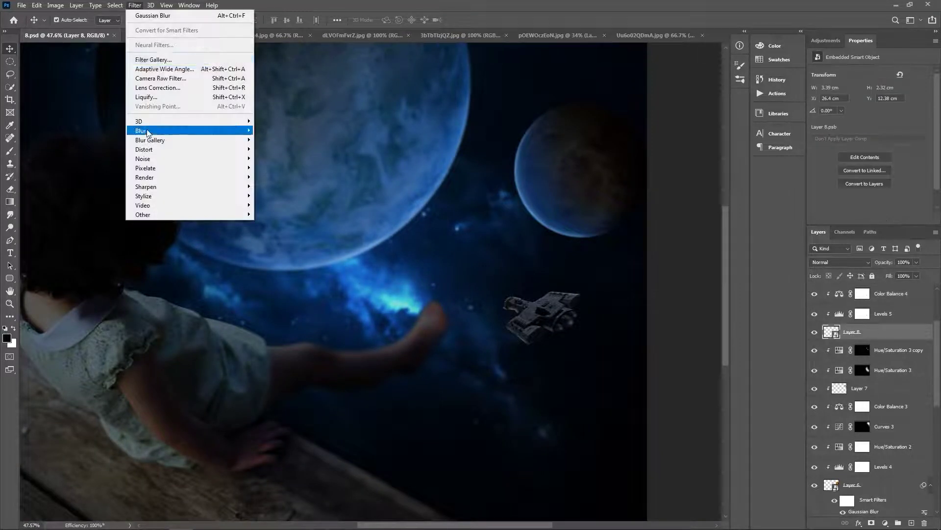
{"action": "left_click", "coordinate": [290, 169]}
{"action": "key", "text": "Return"}
Add a Colorize Hue/Saturation adjustment with its hue shifted toward blue.
{"action": "scroll", "coordinate": [372, 274], "scroll_direction": "up", "scroll_amount": 3}
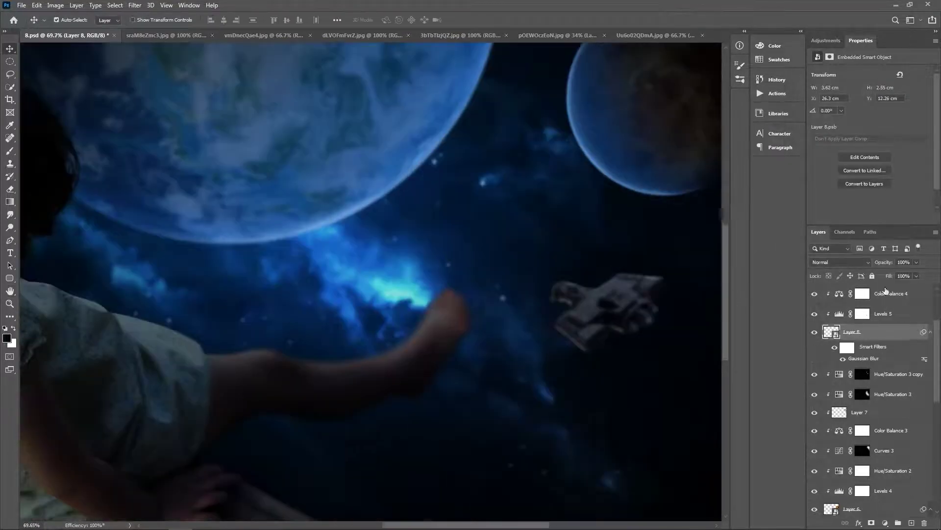
{"action": "left_click", "coordinate": [825, 40]}
{"action": "left_click", "coordinate": [829, 83]}
{"action": "left_click", "coordinate": [863, 161]}
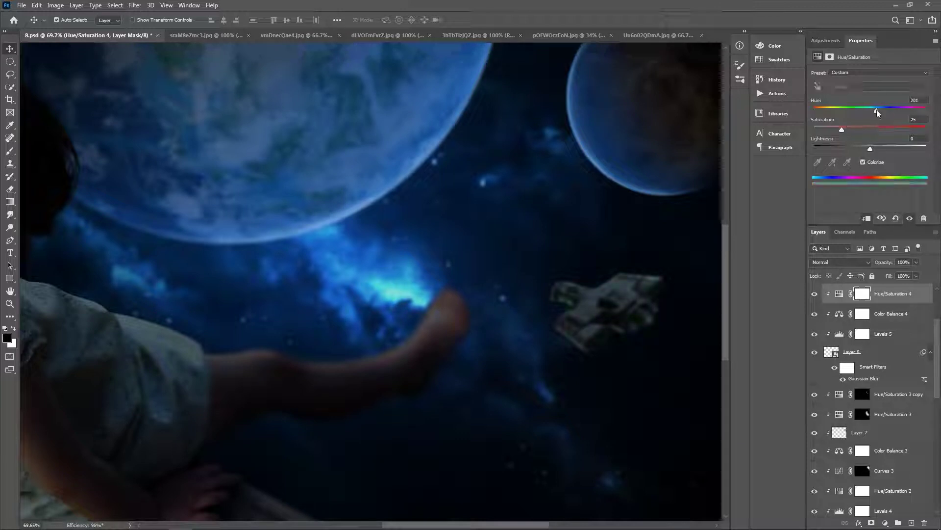
{"action": "left_click_drag", "start_coordinate": [881, 112], "coordinate": [883, 108]}
Invert the Hue/Saturation 4 mask and paint the blue tint onto the ship's lower-left edge.
{"action": "left_click", "coordinate": [862, 293]}
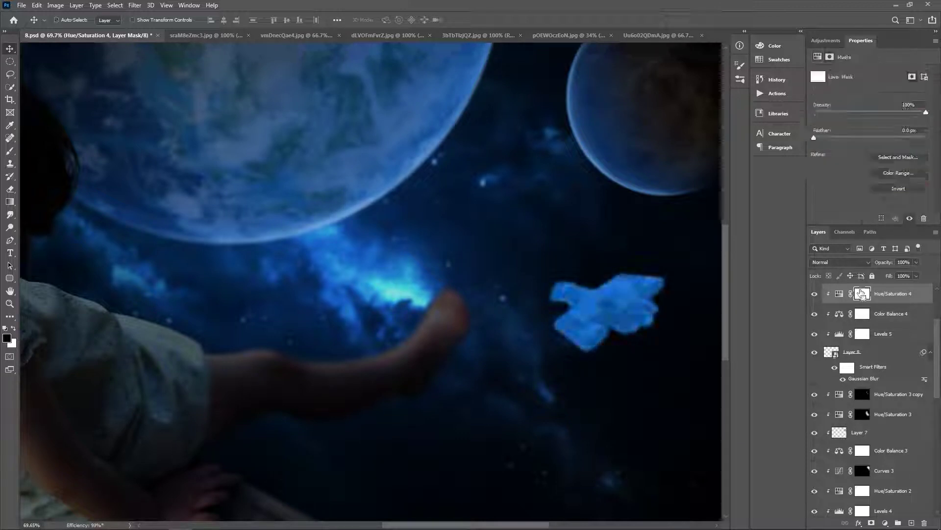
{"action": "key", "text": "ctrl+i"}
{"action": "key", "text": "b"}
{"action": "key", "text": "x"}
{"action": "scroll", "coordinate": [565, 338], "scroll_direction": "up", "scroll_amount": 2}
{"action": "left_click_drag", "start_coordinate": [565, 337], "coordinate": [567, 332]}
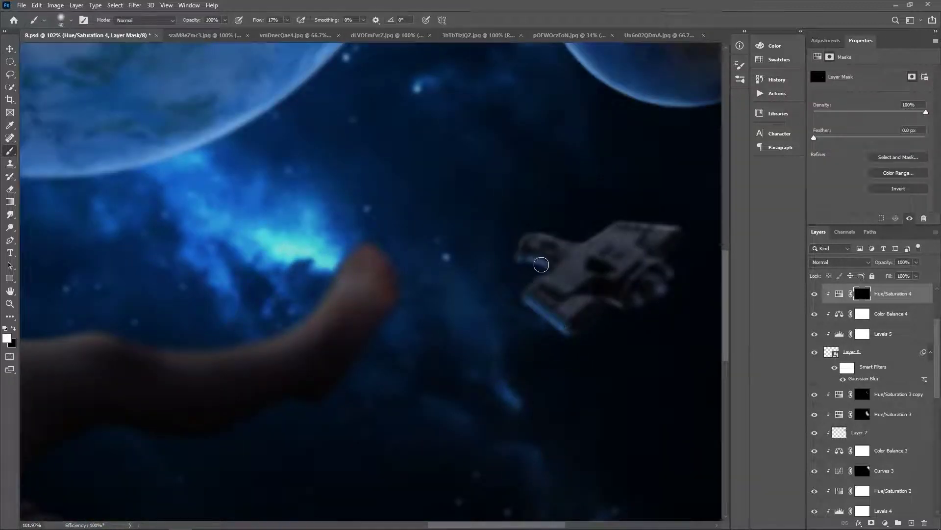
{"action": "left_click_drag", "start_coordinate": [516, 245], "coordinate": [487, 226]}
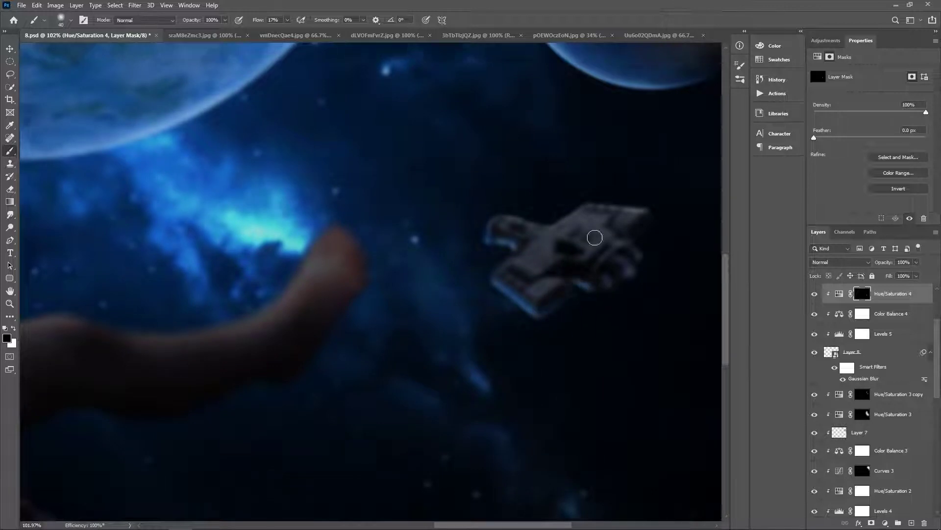
{"action": "mouse_move", "coordinate": [595, 237]}
{"action": "left_mouse_down"}
{"action": "mouse_move", "coordinate": [637, 245]}
{"action": "mouse_move", "coordinate": [528, 213]}
{"action": "left_mouse_up"}
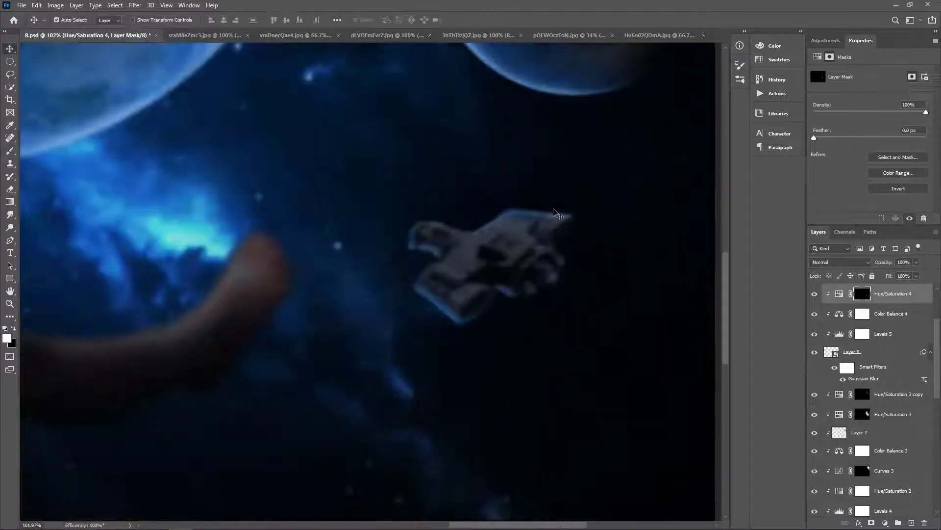
{"action": "key", "text": "x"}
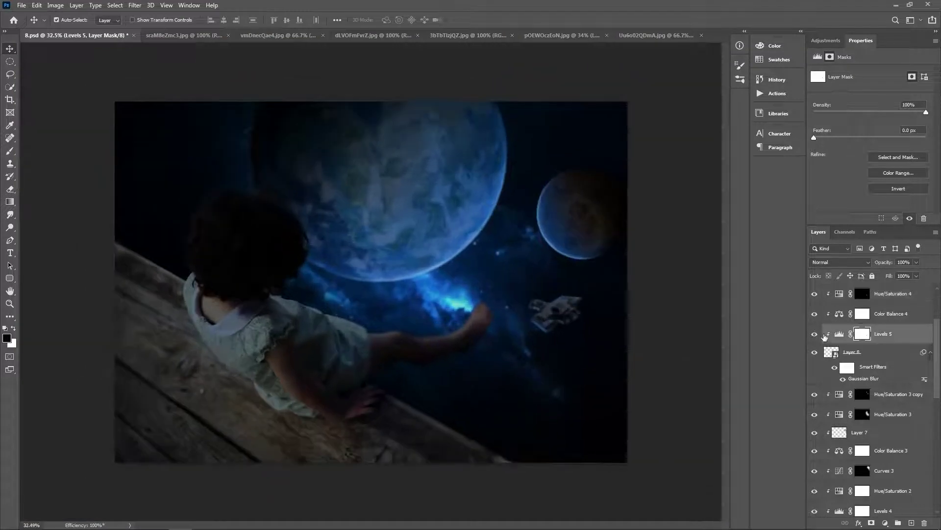
{"action": "left_click", "coordinate": [839, 334]}
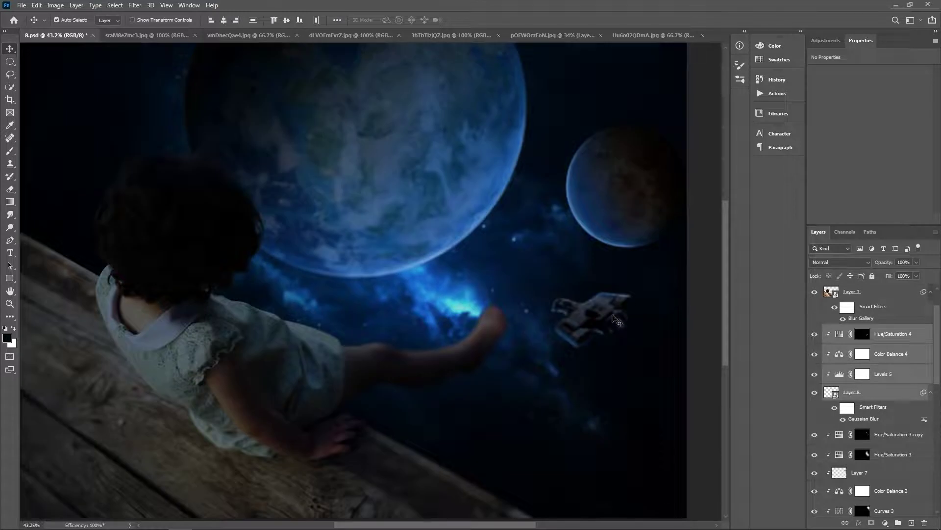
Move the ship copy beneath Layer 8 and brighten it with Curves.
{"action": "left_click_drag", "start_coordinate": [642, 350], "coordinate": [642, 333]}
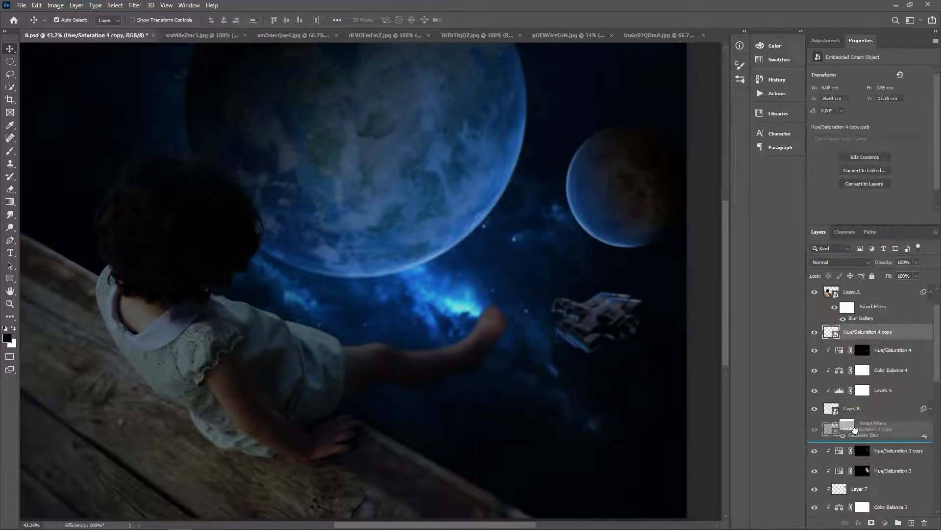
{"action": "key", "text": "ctrl+bracketleft"}
{"action": "key", "text": "ctrl+m"}
{"action": "left_click_drag", "start_coordinate": [759, 174], "coordinate": [746, 156]}
{"action": "key", "text": "Return"}
Motion-blur the ship copy into a speed trail and add a new empty Layer 9.
{"action": "left_click", "coordinate": [134, 4]}
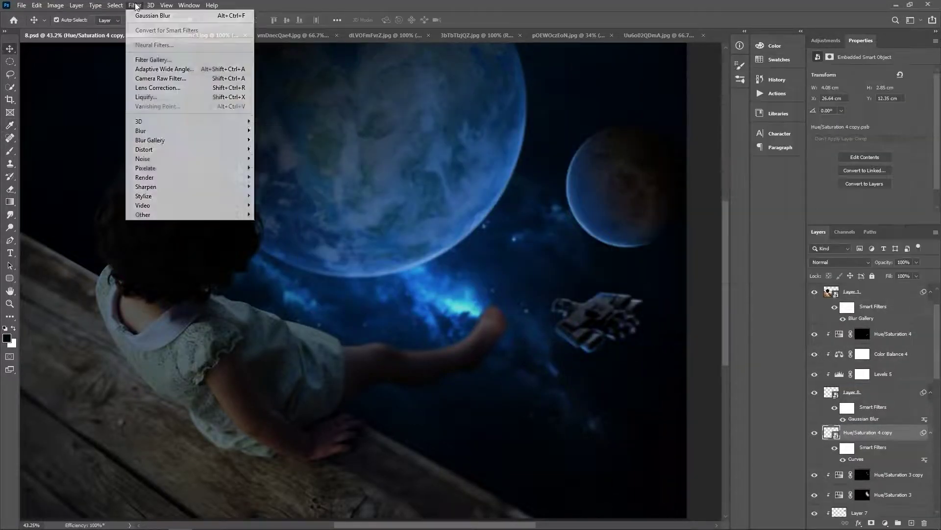
{"action": "left_click", "coordinate": [279, 188]}
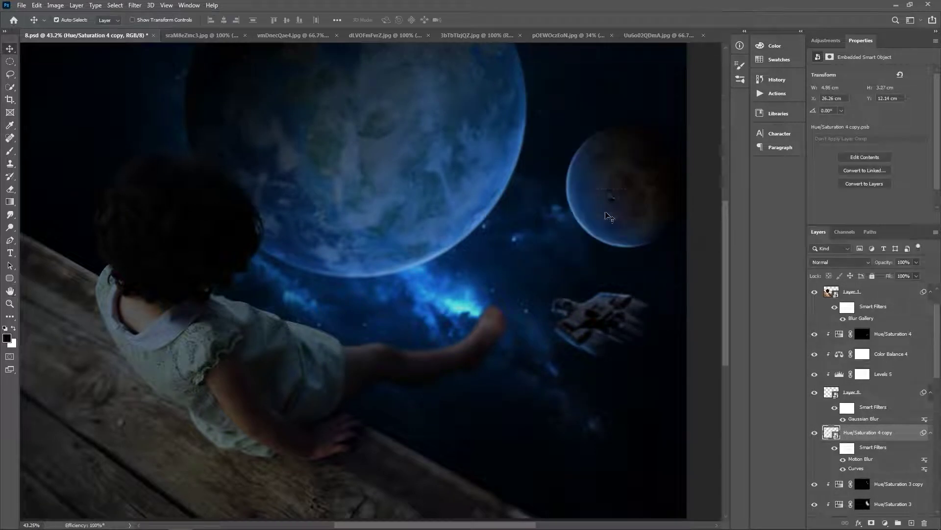
{"action": "scroll", "coordinate": [667, 301], "scroll_direction": "up", "scroll_amount": 3}
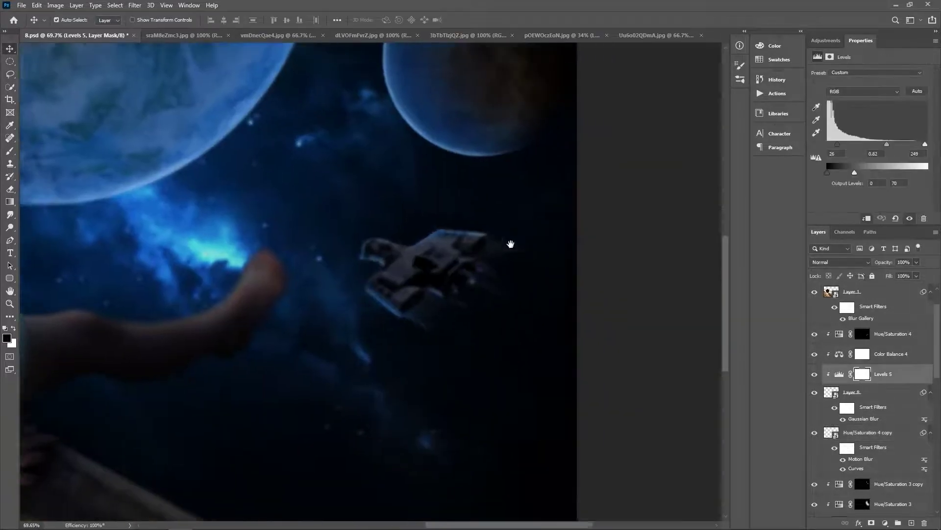
{"action": "key", "text": "ctrl+shift+alt+n"}
{"action": "key", "text": "b"}
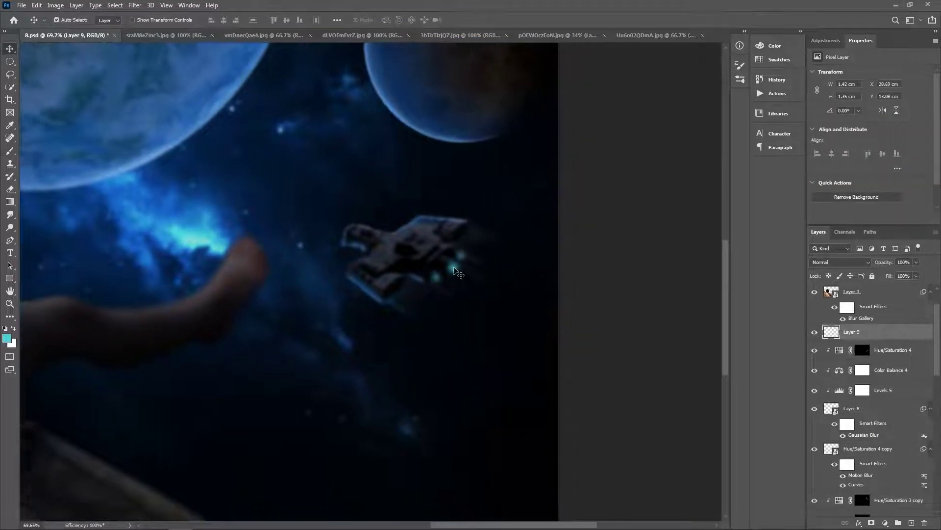
Set the glow Layer 9 to Color Dodge and duplicate it with Screen blending.
{"action": "key", "text": "v"}
{"action": "left_click", "coordinate": [840, 262]}
{"action": "left_click", "coordinate": [832, 351]}
{"action": "key", "text": "ctrl+j"}
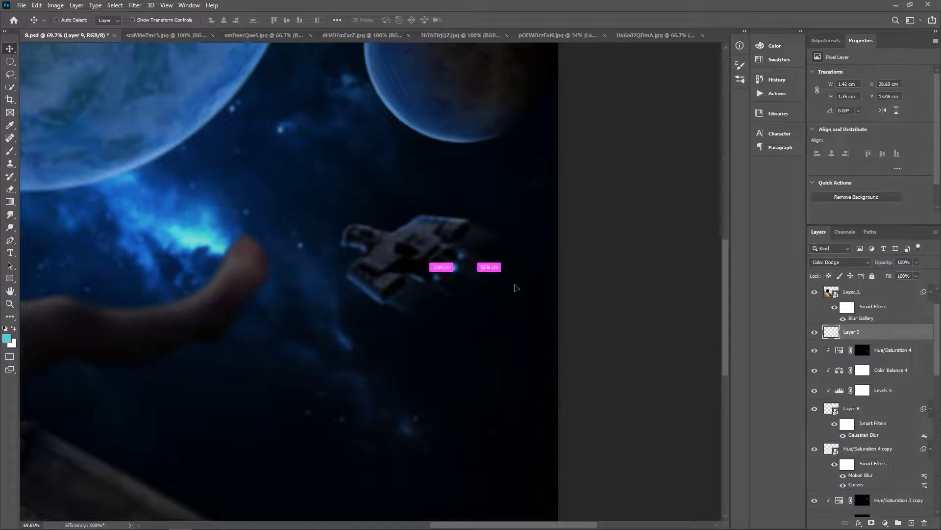
{"action": "left_click", "coordinate": [840, 262]}
Motion-blur the glow copy (-30°, 103 px), duplicate and merge it, and nudge the streak into place.
{"action": "left_click", "coordinate": [818, 344]}
{"action": "left_click", "coordinate": [135, 5]}
{"action": "left_click", "coordinate": [279, 186]}
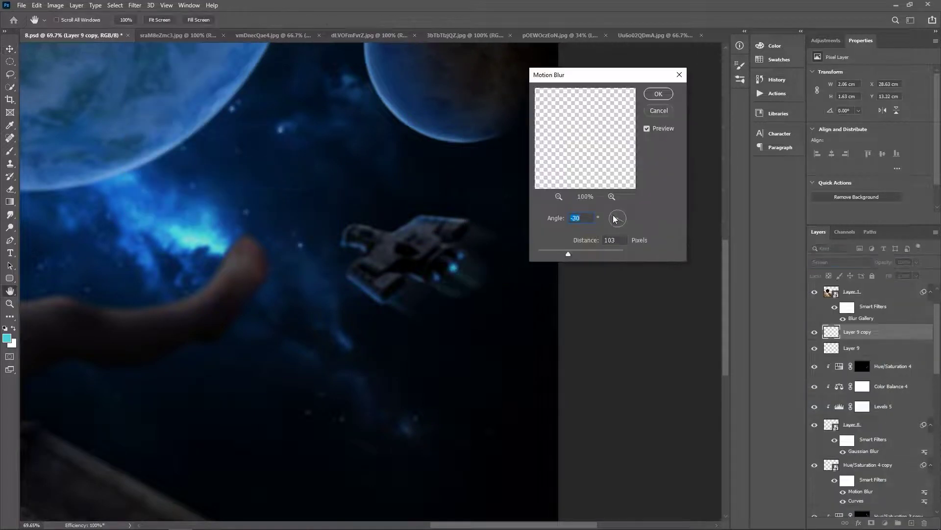
{"action": "key", "text": "Return"}
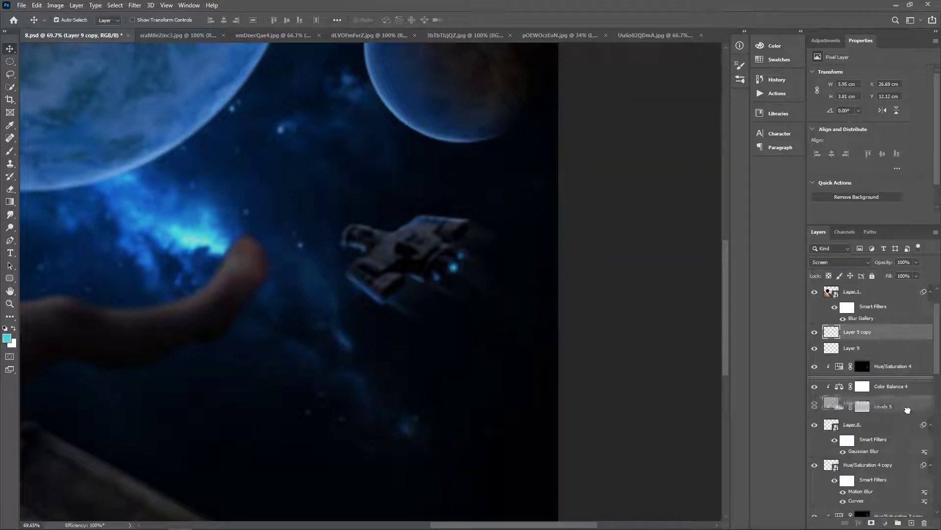
{"action": "key", "text": "ctrl+j"}
{"action": "key", "text": "ctrl+e"}
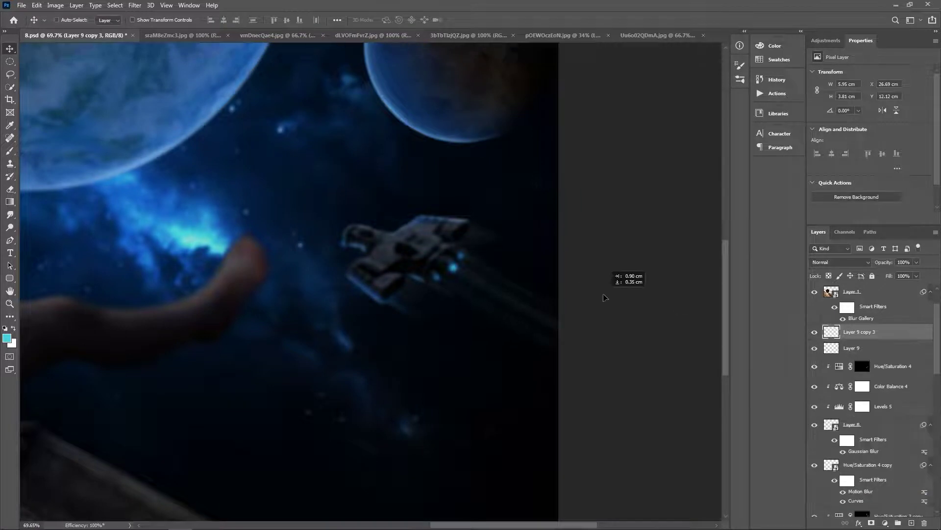
{"action": "key", "text": "t"}
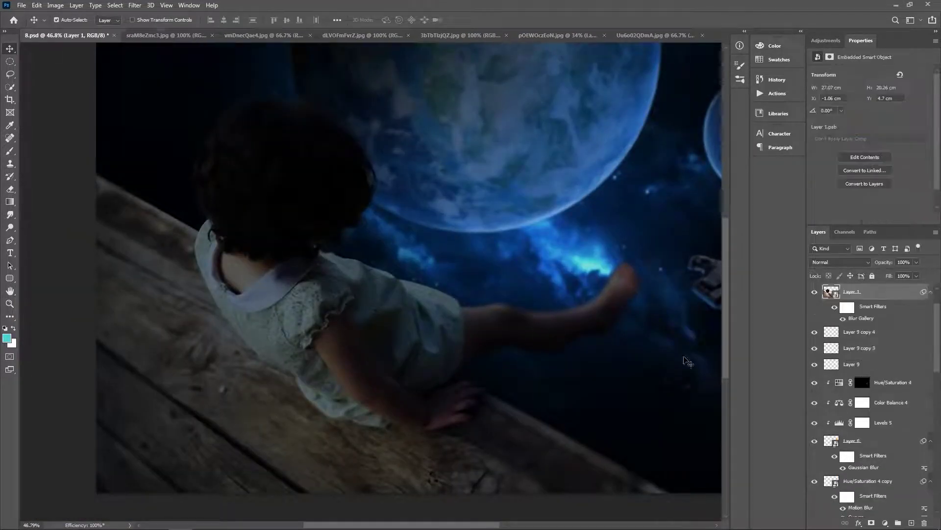
Colorize Hue/Saturation 5 blue, raise its lightness, and invert its mask to hide it.
{"action": "left_click", "coordinate": [871, 523]}
{"action": "key", "text": "b"}
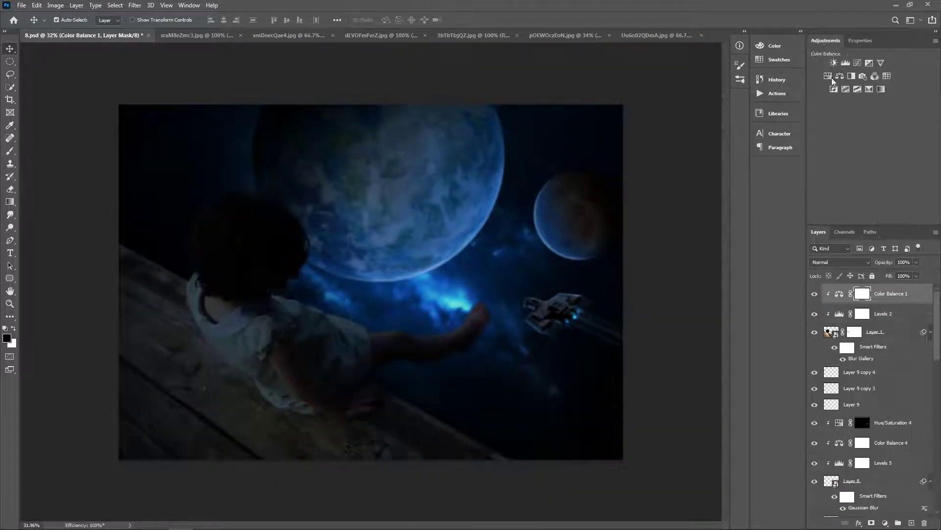
{"action": "left_click", "coordinate": [863, 162]}
{"action": "mouse_move", "coordinate": [852, 110]}
{"action": "left_mouse_down"}
{"action": "mouse_move", "coordinate": [878, 110]}
{"action": "mouse_move", "coordinate": [909, 129]}
{"action": "mouse_move", "coordinate": [877, 149]}
{"action": "left_mouse_up"}
{"action": "key", "text": "ctrl+i"}
Paint the Hue/Saturation 5 mask white around the girl's reaching hand, resizing the brush as needed.
{"action": "key", "text": "b"}
{"action": "scroll", "coordinate": [263, 234], "scroll_direction": "up", "scroll_amount": 2}
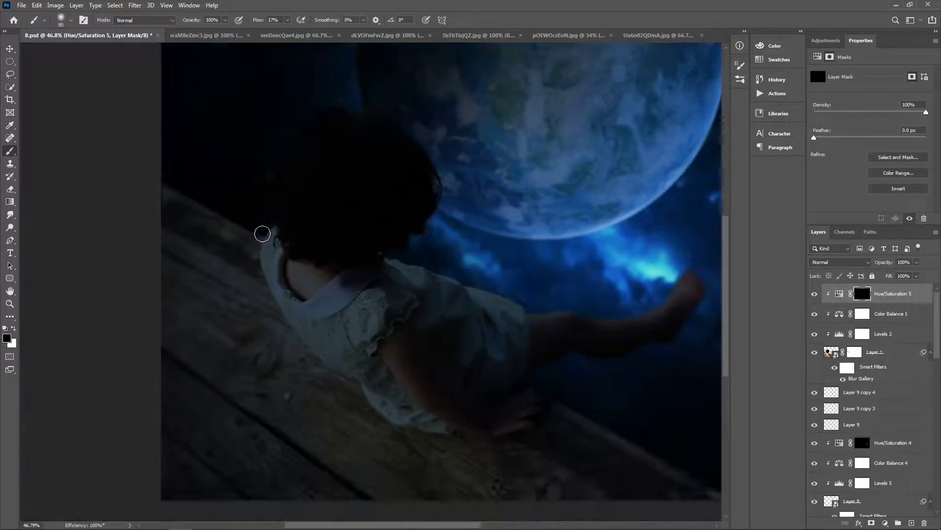
{"action": "scroll", "coordinate": [536, 337], "scroll_direction": "down", "scroll_amount": 3}
{"action": "scroll", "coordinate": [536, 336], "scroll_direction": "right", "scroll_amount": 3}
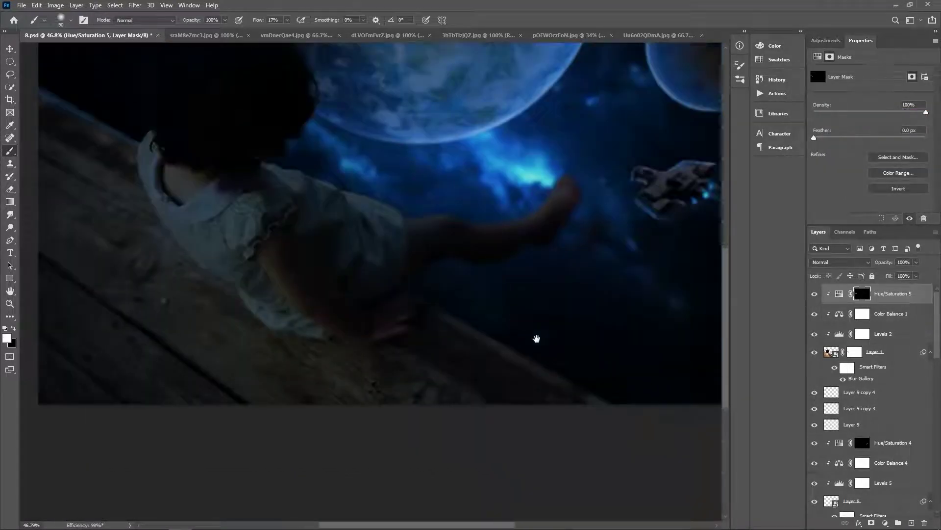
{"action": "scroll", "coordinate": [603, 323], "scroll_direction": "up", "scroll_amount": 1}
{"action": "scroll", "coordinate": [546, 213], "scroll_direction": "up", "scroll_amount": 1}
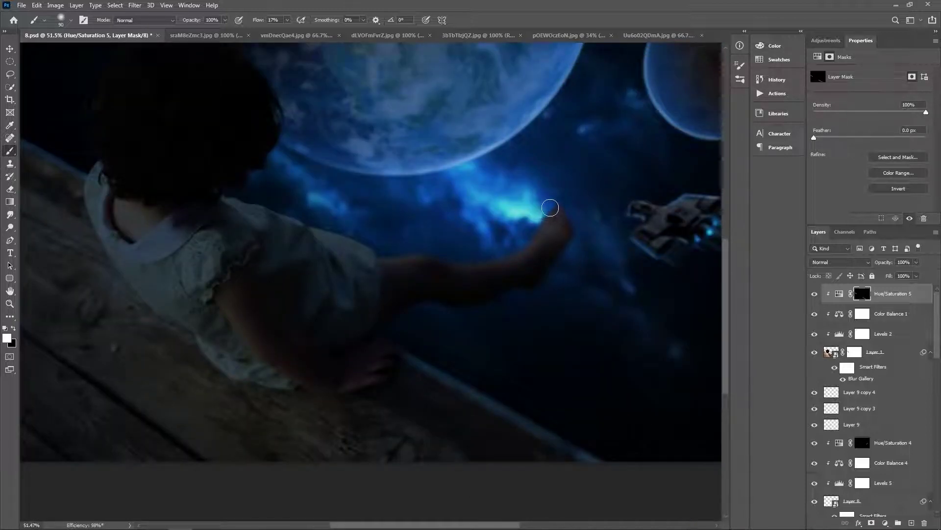
{"action": "scroll", "coordinate": [409, 242], "scroll_direction": "left", "scroll_amount": 2}
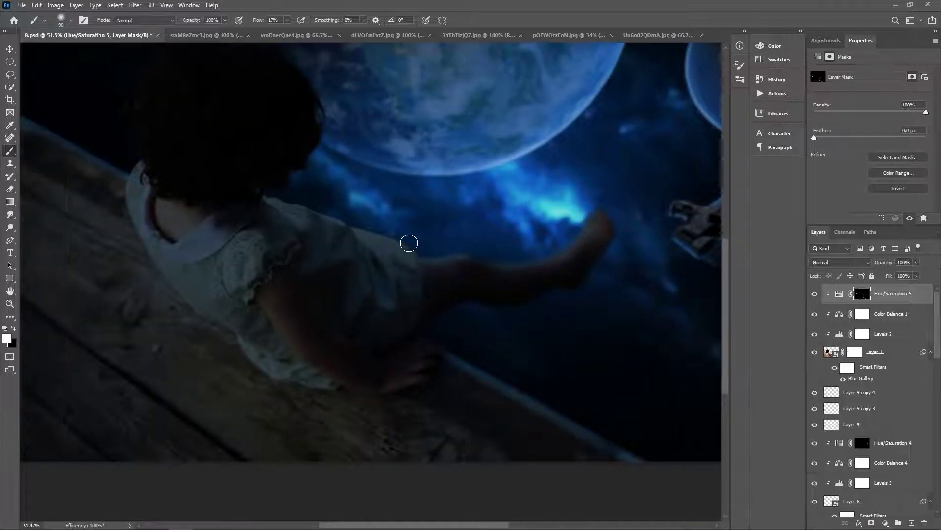
{"action": "left_click_drag", "start_coordinate": [305, 199], "coordinate": [426, 241]}
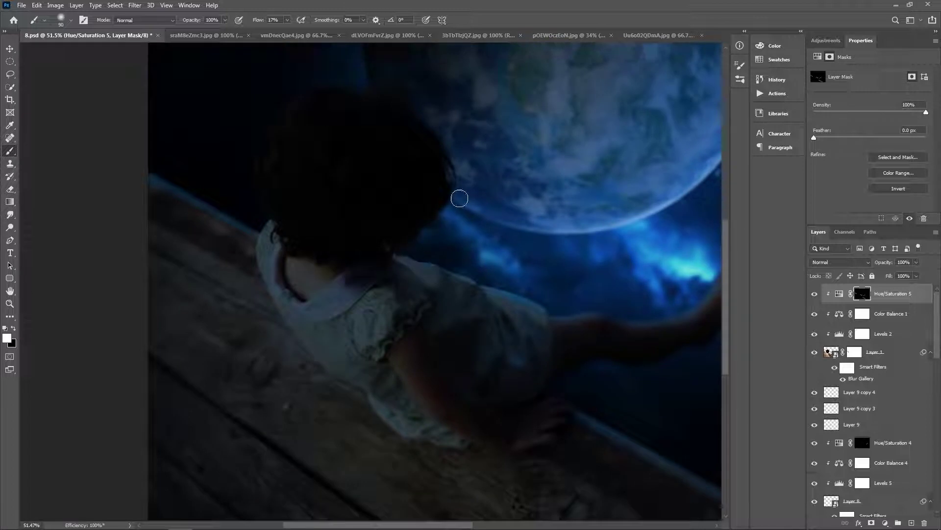
{"action": "scroll", "coordinate": [575, 244], "scroll_direction": "down", "scroll_amount": 2}
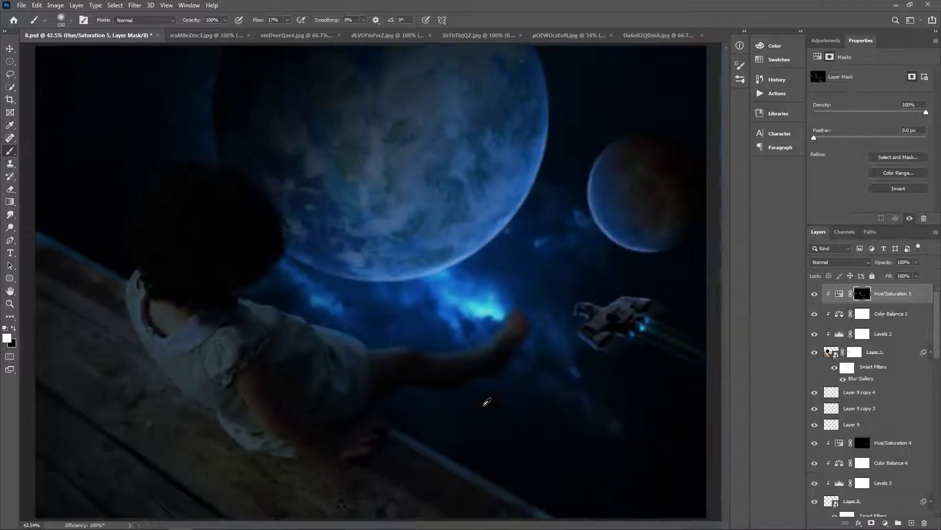
{"action": "key", "text": "bracketright"}
{"action": "key", "text": "bracketright"}
{"action": "key", "text": "bracketright"}
{"action": "key", "text": "bracketleft"}
{"action": "key", "text": "bracketleft"}
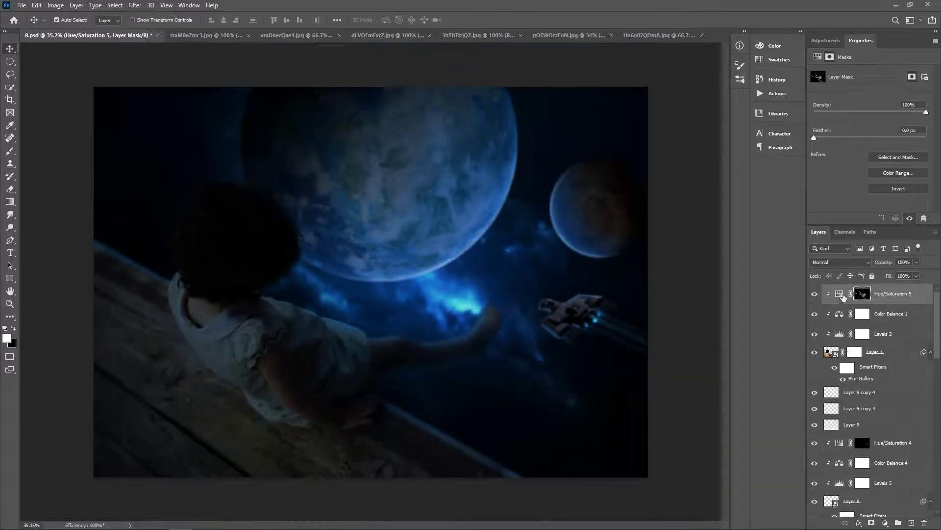
Raise the blue glow's lightness and add a Curves adjustment pulled down to darken the image.
{"action": "left_click_drag", "start_coordinate": [883, 147], "coordinate": [884, 147]}
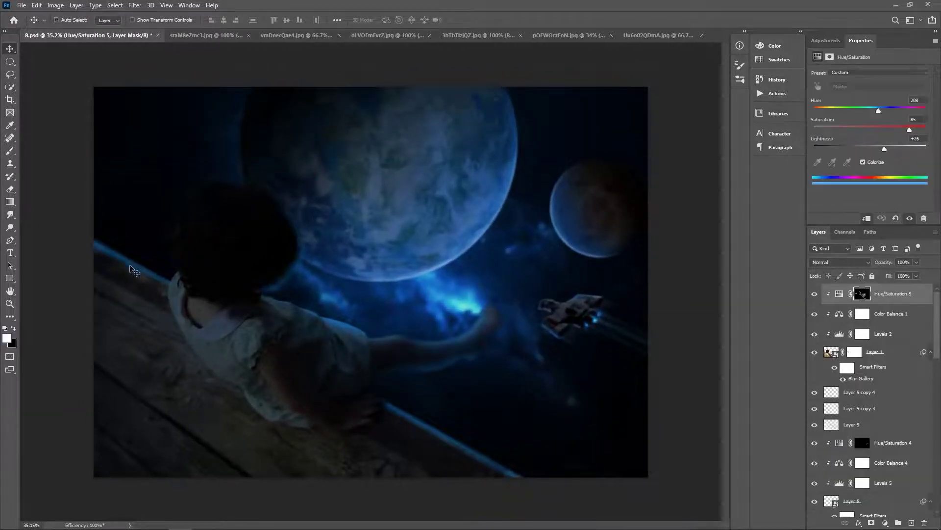
{"action": "left_click", "coordinate": [862, 314]}
{"action": "left_click", "coordinate": [826, 40]}
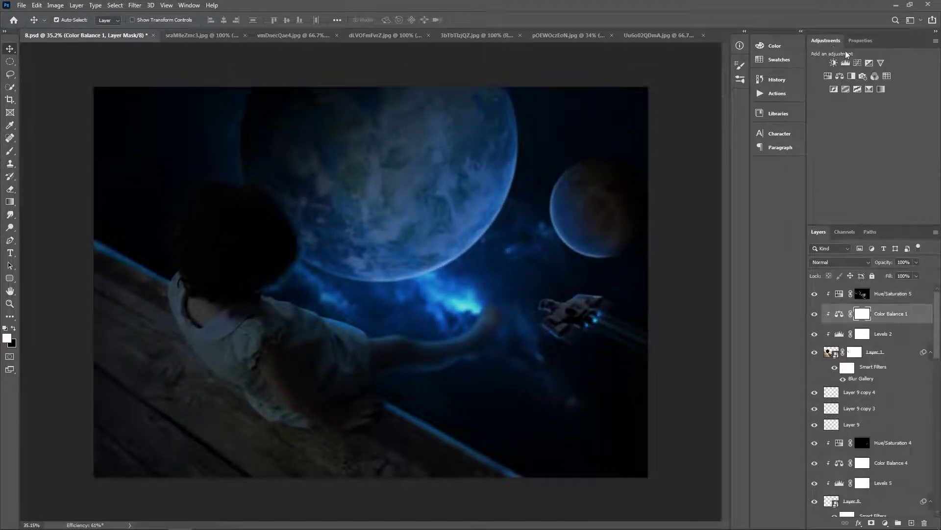
{"action": "left_click", "coordinate": [858, 63]}
{"action": "left_click_drag", "start_coordinate": [880, 141], "coordinate": [887, 162]}
Invert the Curves mask and paint the darkening back over the girl and deck.
{"action": "left_click", "coordinate": [861, 313]}
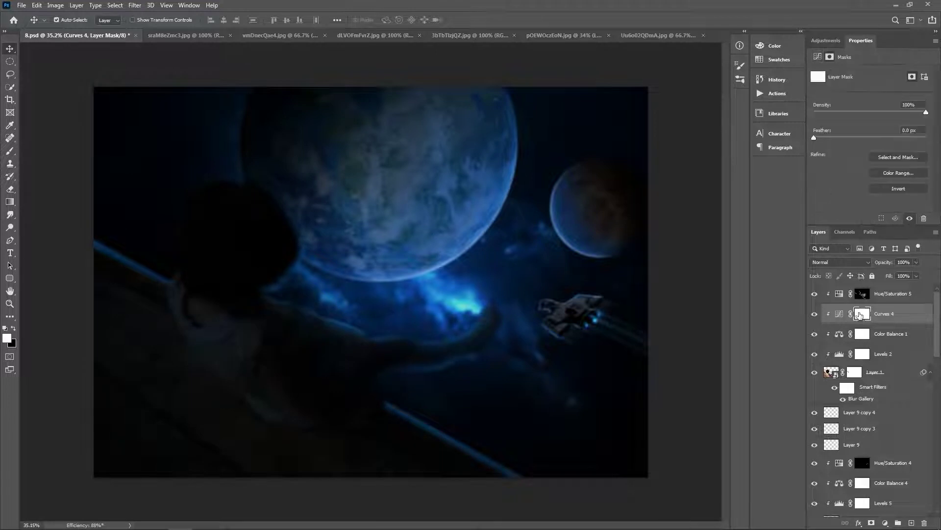
{"action": "key", "text": "ctrl+i"}
{"action": "key", "text": "b"}
{"action": "mouse_move", "coordinate": [162, 304]}
{"action": "left_mouse_down"}
{"action": "mouse_move", "coordinate": [195, 347]}
{"action": "mouse_move", "coordinate": [223, 351]}
{"action": "mouse_move", "coordinate": [205, 399]}
{"action": "mouse_move", "coordinate": [196, 361]}
{"action": "mouse_move", "coordinate": [288, 500]}
{"action": "mouse_move", "coordinate": [452, 505]}
{"action": "left_mouse_up"}
{"action": "key", "text": "bracketright"}
{"action": "scroll", "coordinate": [445, 392], "scroll_direction": "down", "scroll_amount": 3}
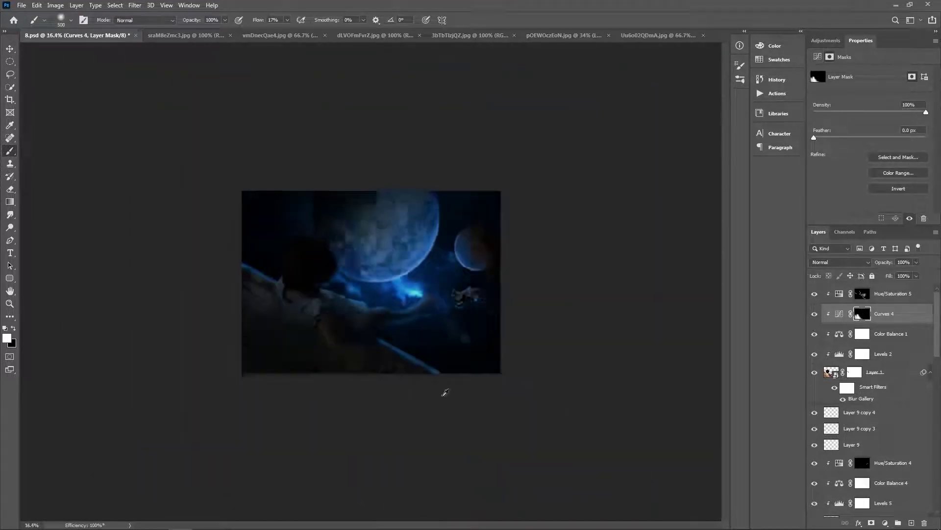
Refine the Curves mask around the hand with a smaller black brush, then add Color Balance.
{"action": "key", "text": "x"}
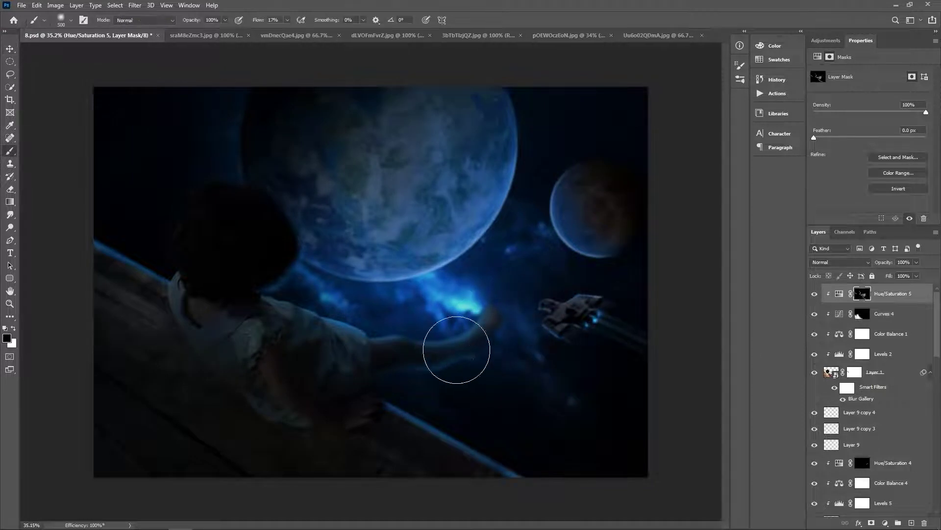
{"action": "scroll", "coordinate": [484, 347], "scroll_direction": "up", "scroll_amount": 3}
{"action": "key", "text": "bracketleft"}
{"action": "key", "text": "bracketleft"}
{"action": "key", "text": "bracketleft"}
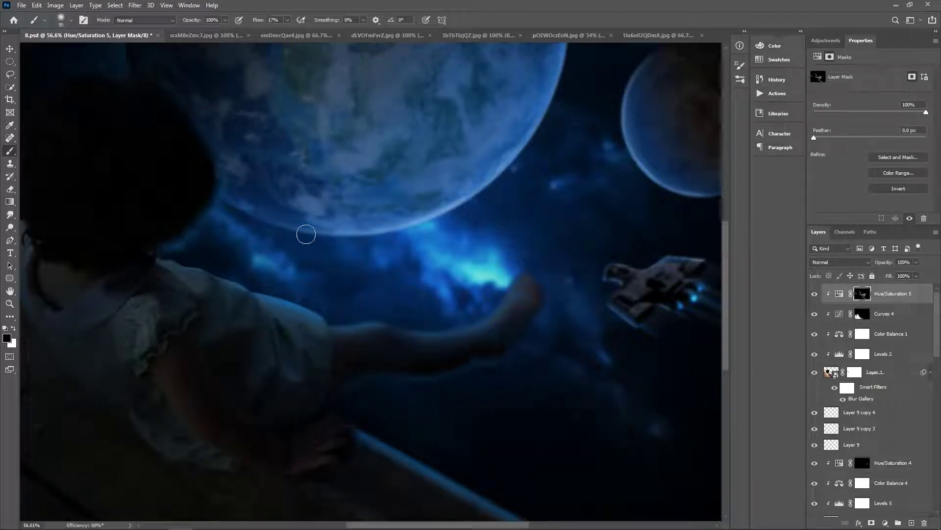
{"action": "scroll", "coordinate": [367, 331], "scroll_direction": "down", "scroll_amount": 3}
{"action": "scroll", "coordinate": [367, 331], "scroll_direction": "up", "scroll_amount": 2}
{"action": "key", "text": "v"}
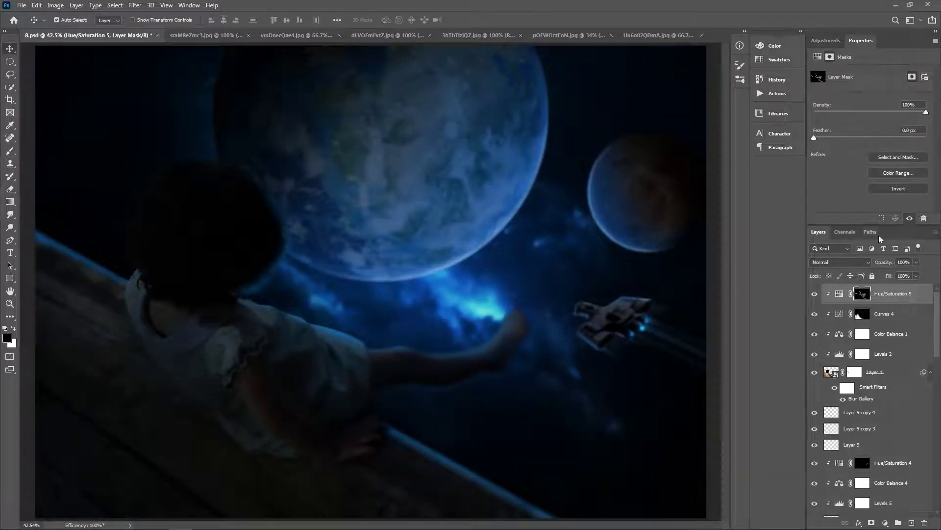
{"action": "left_click", "coordinate": [825, 40]}
{"action": "left_click", "coordinate": [839, 76]}
Shift Color Balance 5 midtones to -55 cyan and +23 blue, masked to the area around the girl.
{"action": "left_click_drag", "start_coordinate": [858, 127], "coordinate": [866, 127]}
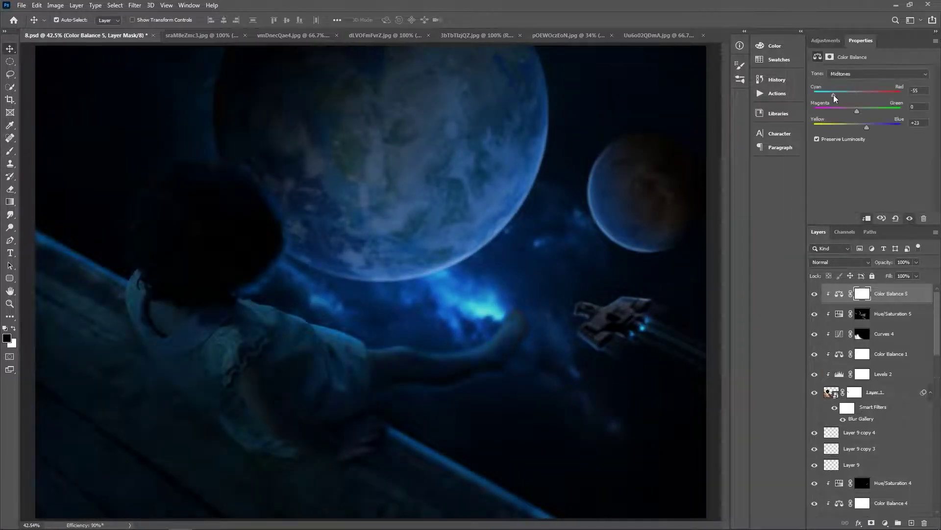
{"action": "left_click_drag", "start_coordinate": [857, 94], "coordinate": [835, 96]}
{"action": "left_click", "coordinate": [864, 293]}
{"action": "key", "text": "ctrl+i"}
{"action": "key", "text": "b"}
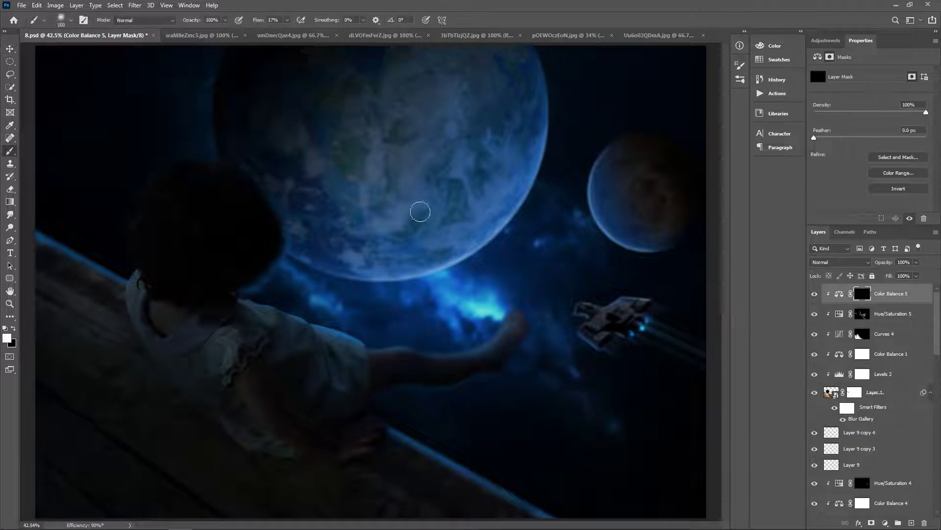
{"action": "key", "text": "x"}
{"action": "mouse_move", "coordinate": [418, 209]}
{"action": "left_mouse_down"}
{"action": "mouse_move", "coordinate": [292, 293]}
{"action": "mouse_move", "coordinate": [405, 294]}
{"action": "mouse_move", "coordinate": [227, 254]}
{"action": "mouse_move", "coordinate": [322, 315]}
{"action": "mouse_move", "coordinate": [256, 159]}
{"action": "left_mouse_up"}
Adjust Hue/Saturation 5's Blend If range so the glow blends differently over dark tones.
{"action": "left_click", "coordinate": [892, 313]}
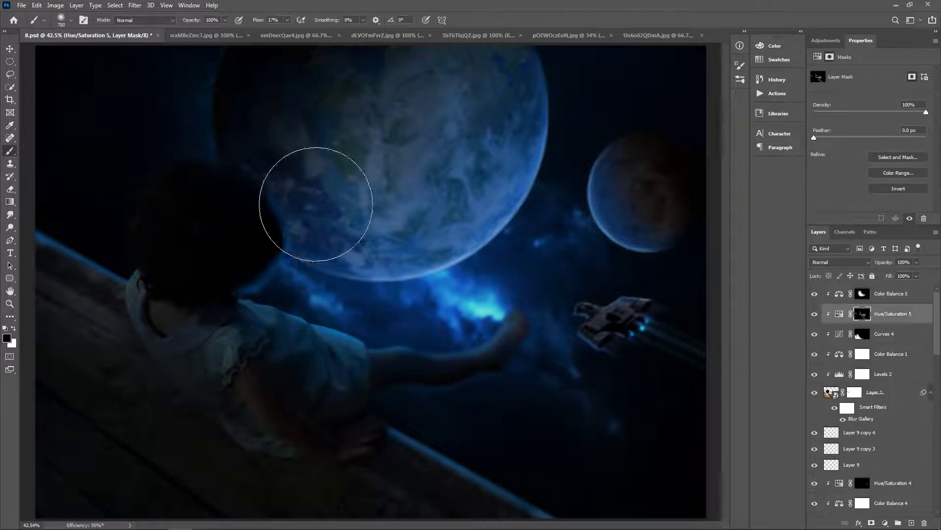
{"action": "key", "text": "x"}
{"action": "key", "text": "bracketleft"}
{"action": "key", "text": "bracketleft"}
{"action": "key", "text": "bracketleft"}
{"action": "left_click", "coordinate": [840, 262]}
{"action": "key", "text": "Escape"}
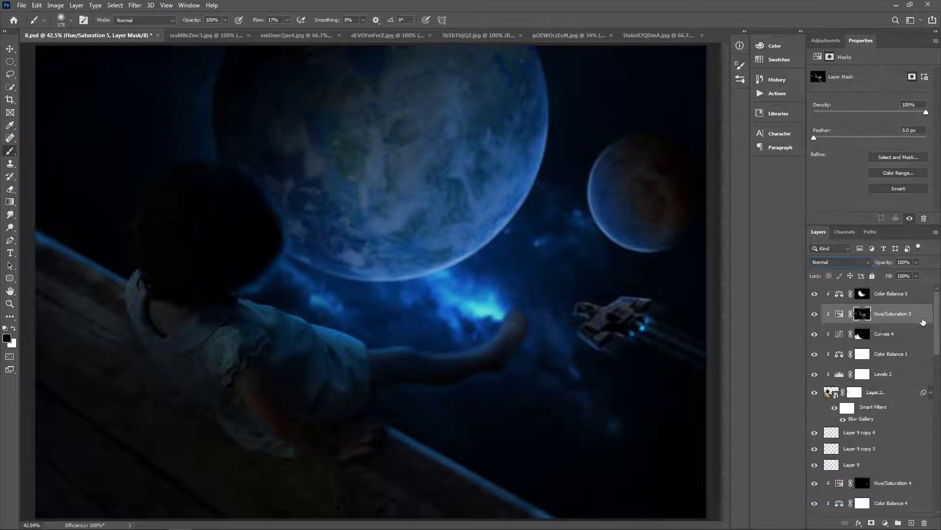
{"action": "double_click", "coordinate": [913, 313]}
{"action": "left_click_drag", "start_coordinate": [705, 234], "coordinate": [692, 233]}
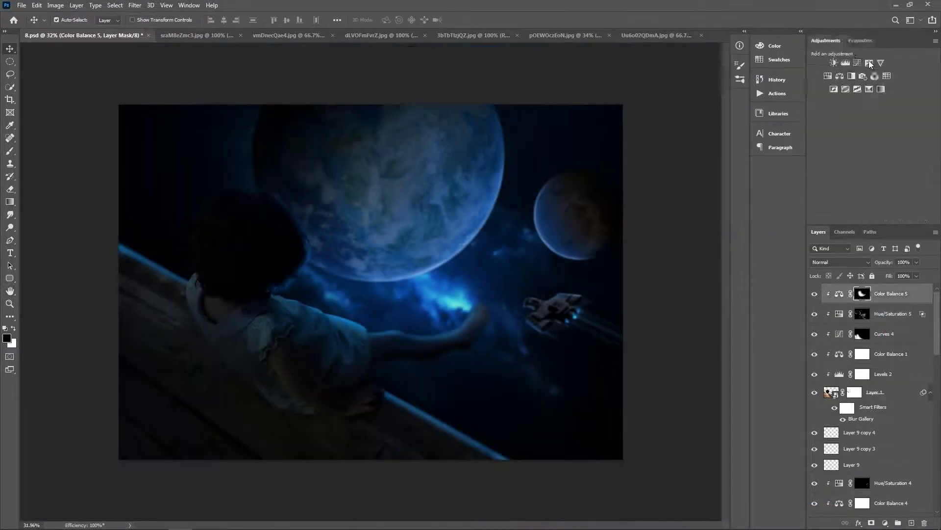
Add a lowered Exposure adjustment, restoring brightness over the girl's arm on its mask.
{"action": "left_click", "coordinate": [859, 64]}
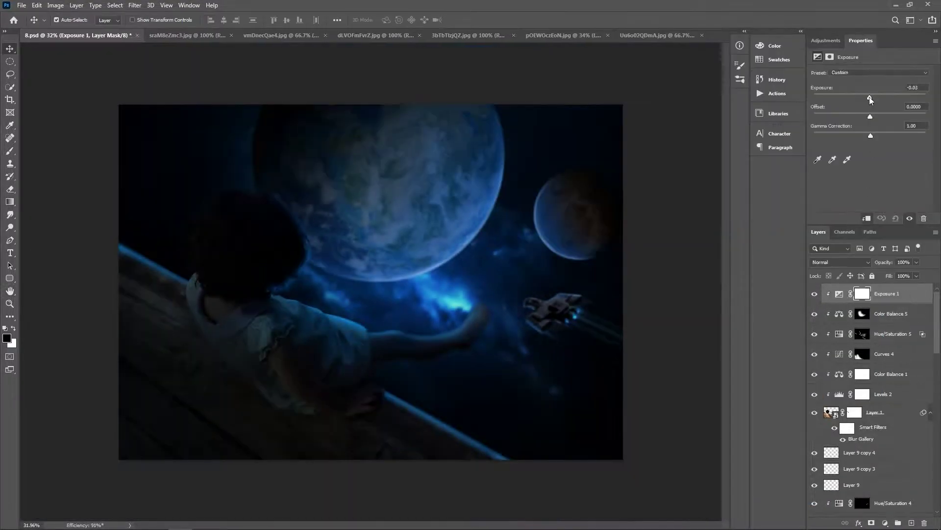
{"action": "left_click_drag", "start_coordinate": [869, 97], "coordinate": [855, 97]}
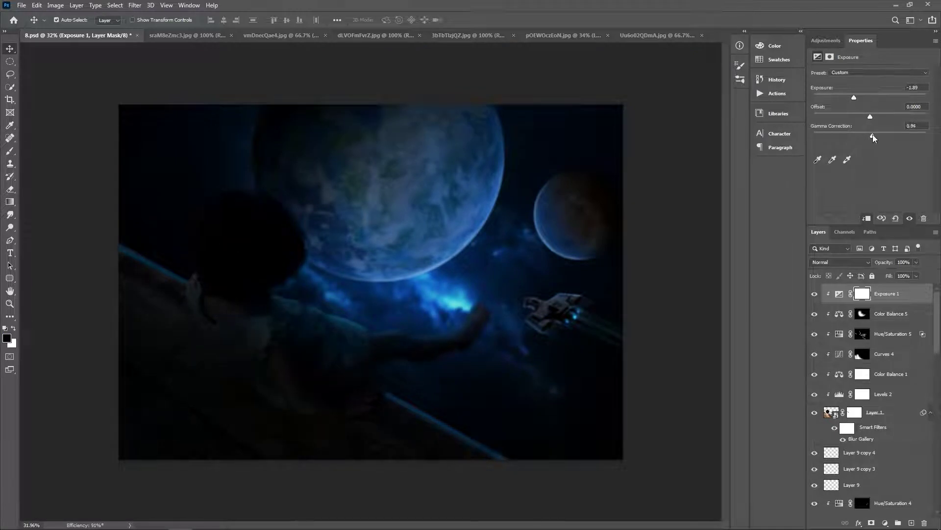
{"action": "left_click", "coordinate": [863, 294]}
{"action": "key", "text": "b"}
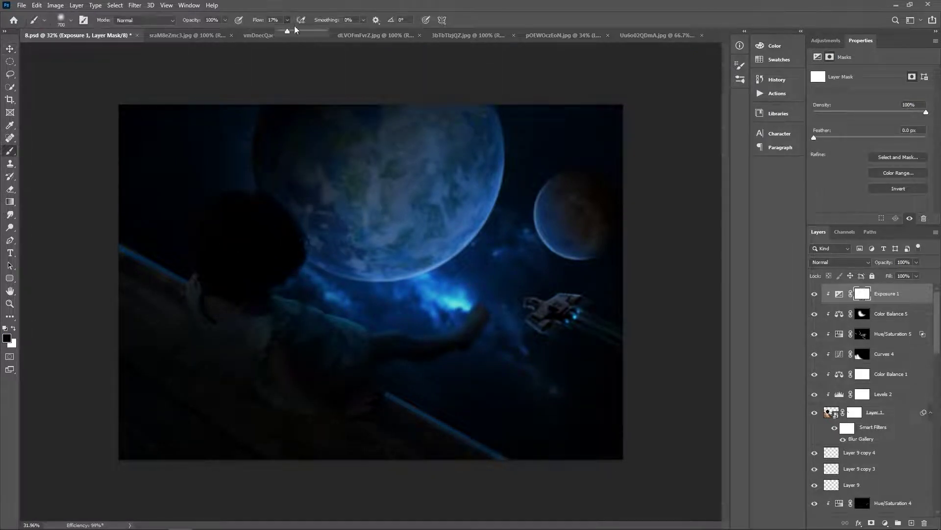
{"action": "mouse_move", "coordinate": [286, 273]}
{"action": "left_mouse_down"}
{"action": "mouse_move", "coordinate": [364, 322]}
{"action": "mouse_move", "coordinate": [490, 300]}
{"action": "left_mouse_up"}
{"action": "key", "text": "bracketright"}
{"action": "key", "text": "bracketright"}
{"action": "key", "text": "bracketright"}
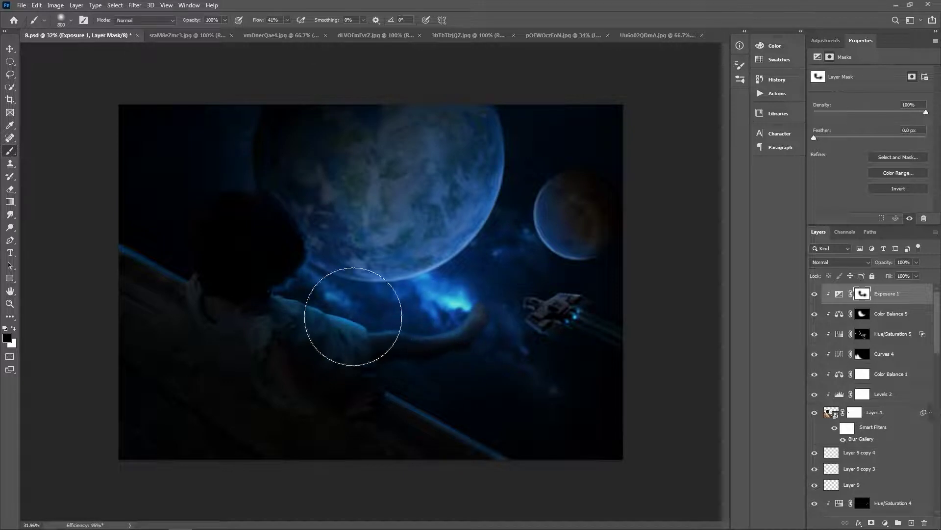
Reapply the girl layer's Tilt-Shift blur with adjusted settings.
{"action": "scroll", "coordinate": [363, 285], "scroll_direction": "down", "scroll_amount": 2}
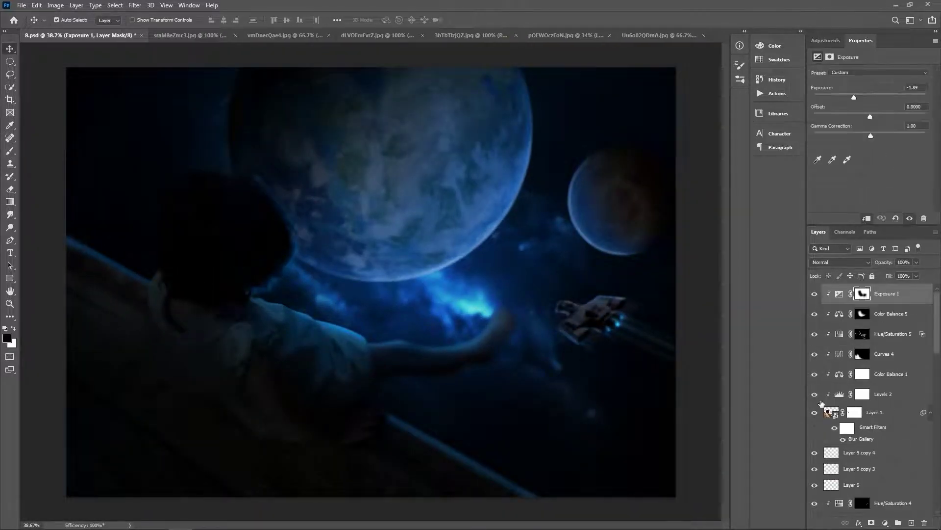
{"action": "double_click", "coordinate": [861, 438]}
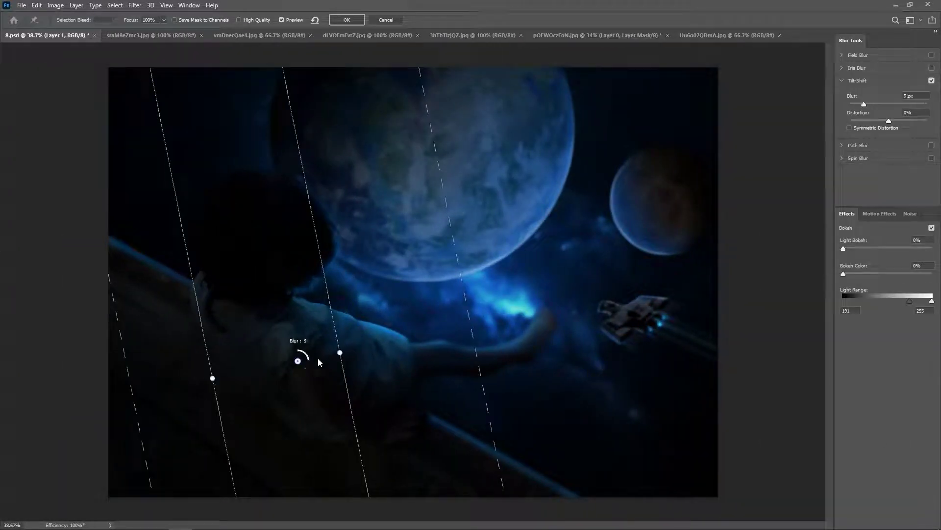
{"action": "key", "text": "Return"}
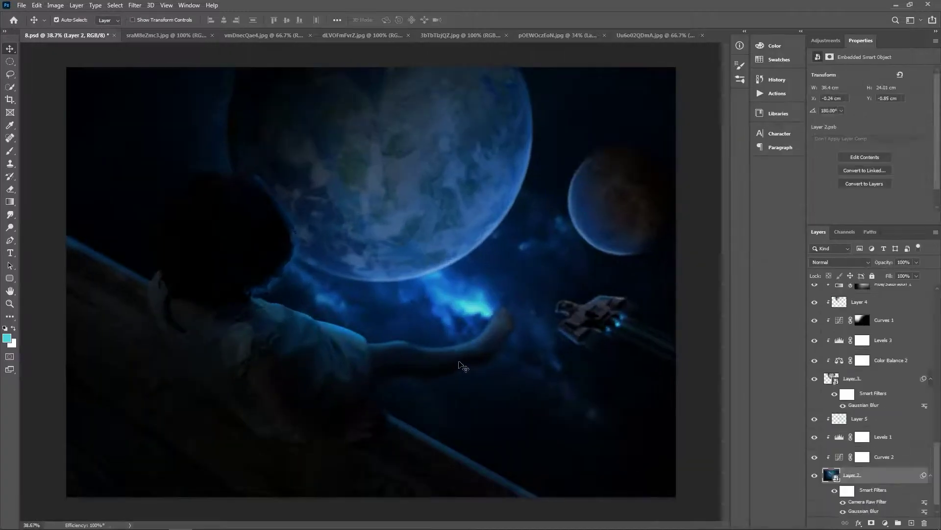
{"action": "left_click", "coordinate": [816, 296]}
Split Hue/Saturation 5's dark Blend If slider to feather the glow.
{"action": "left_click", "coordinate": [890, 334]}
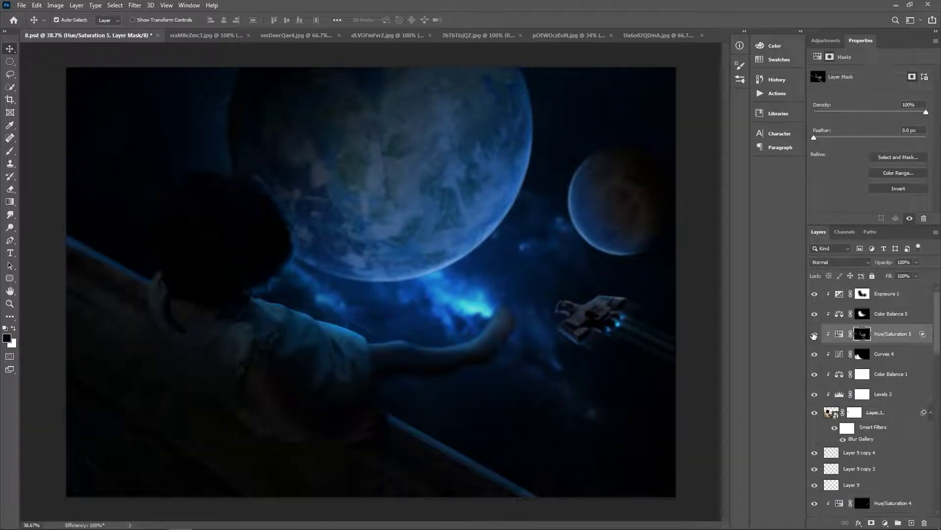
{"action": "double_click", "coordinate": [907, 335]}
{"action": "left_click_drag", "start_coordinate": [691, 234], "coordinate": [698, 233]}
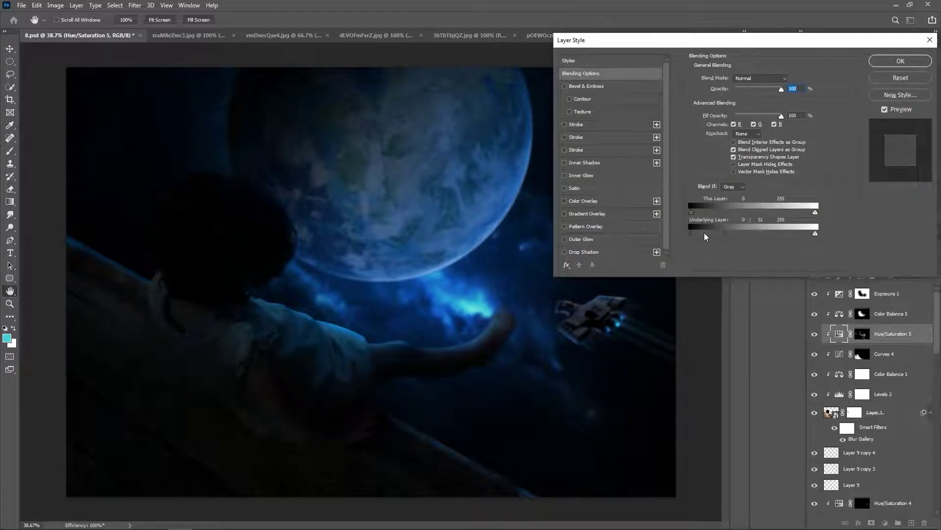
{"action": "key", "text": "Return"}
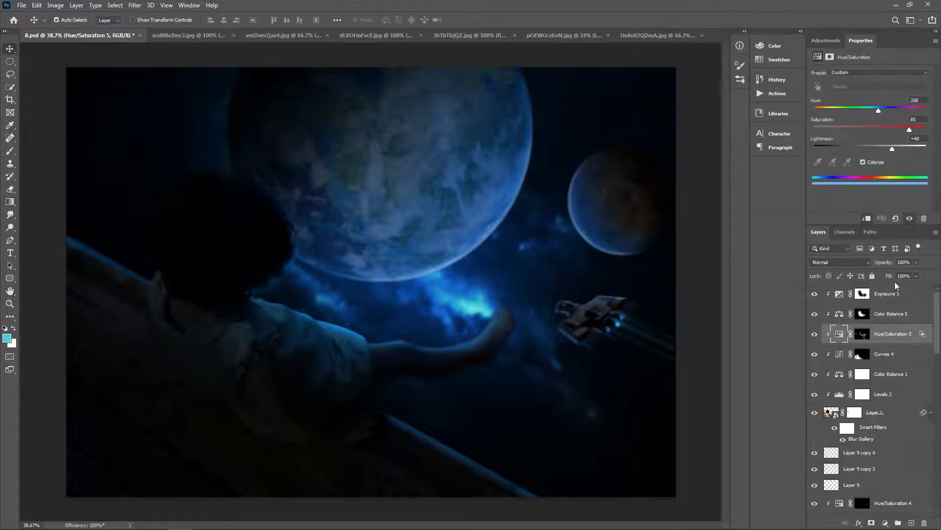
Duplicate Hue/Saturation 5, mask it, paint extra glow near the hand, and set 51% opacity.
{"action": "key", "text": "ctrl+j"}
{"action": "left_click", "coordinate": [863, 336]}
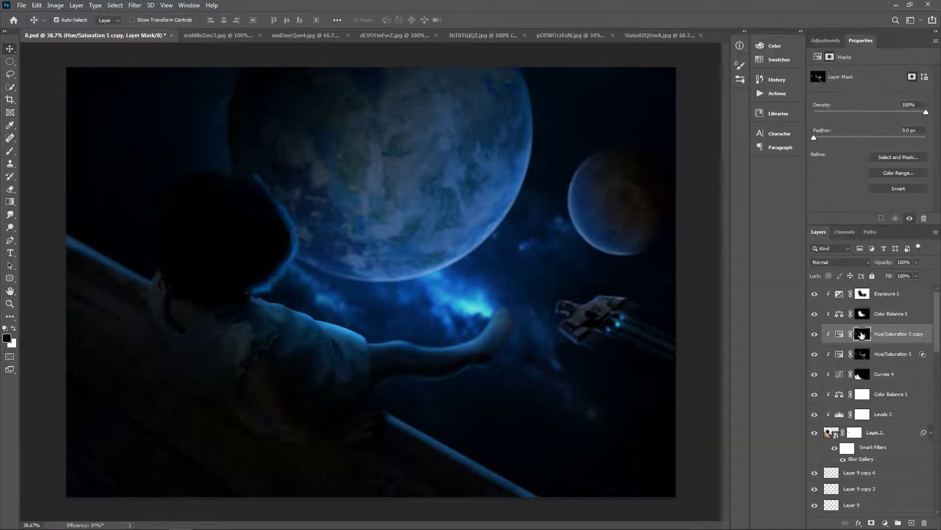
{"action": "key", "text": "alt+BackSpace"}
{"action": "key", "text": "b"}
{"action": "key", "text": "x"}
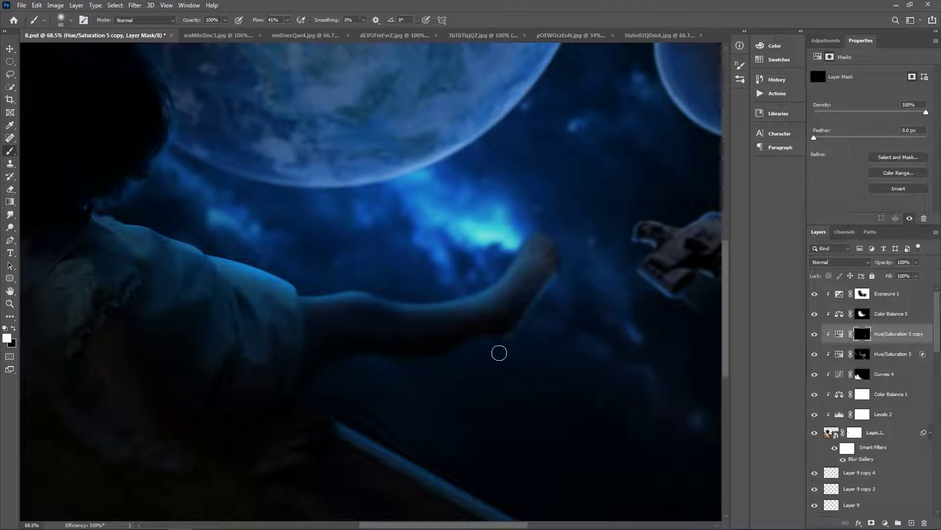
{"action": "mouse_move", "coordinate": [446, 360]}
{"action": "left_mouse_down"}
{"action": "mouse_move", "coordinate": [365, 359]}
{"action": "mouse_move", "coordinate": [312, 384]}
{"action": "left_mouse_up"}
{"action": "key", "text": "ctrl+0"}
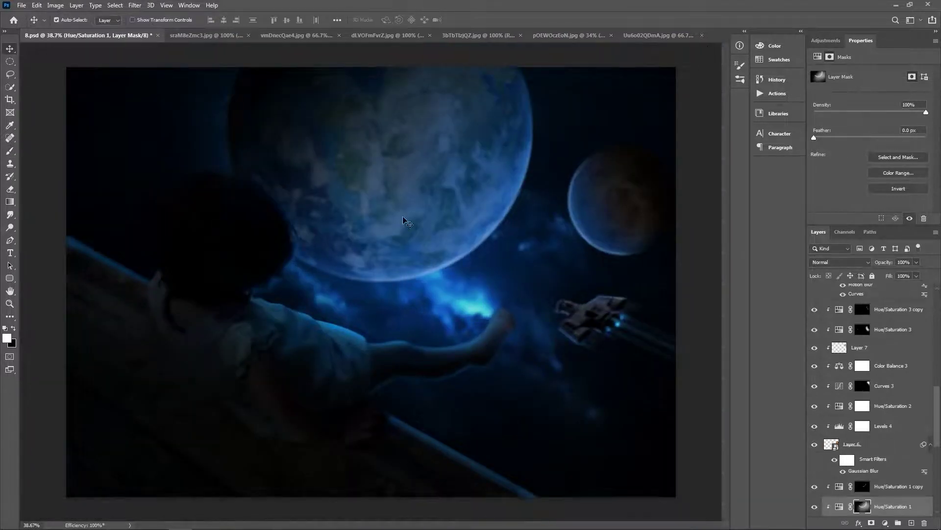
Boost the girl's contrast, highlights and clarity in her smart object settings.
{"action": "left_click", "coordinate": [878, 432]}
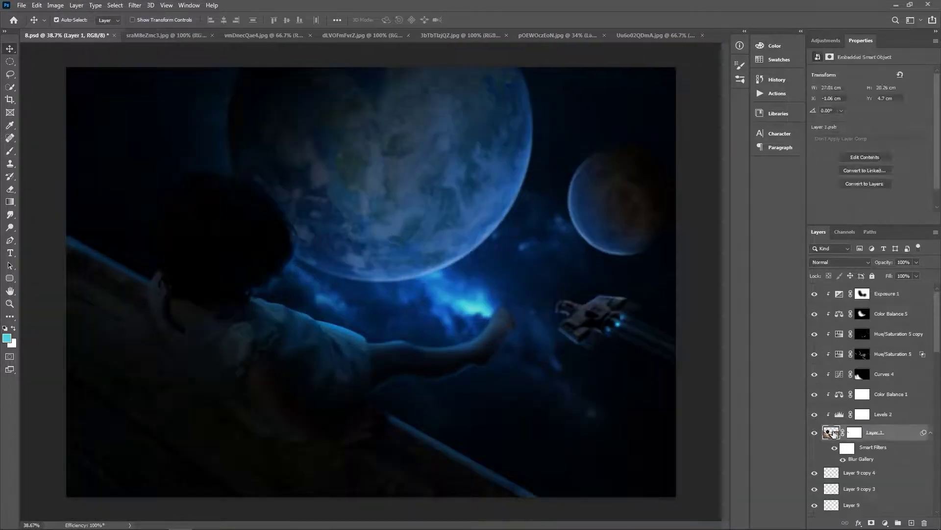
{"action": "double_click", "coordinate": [832, 432]}
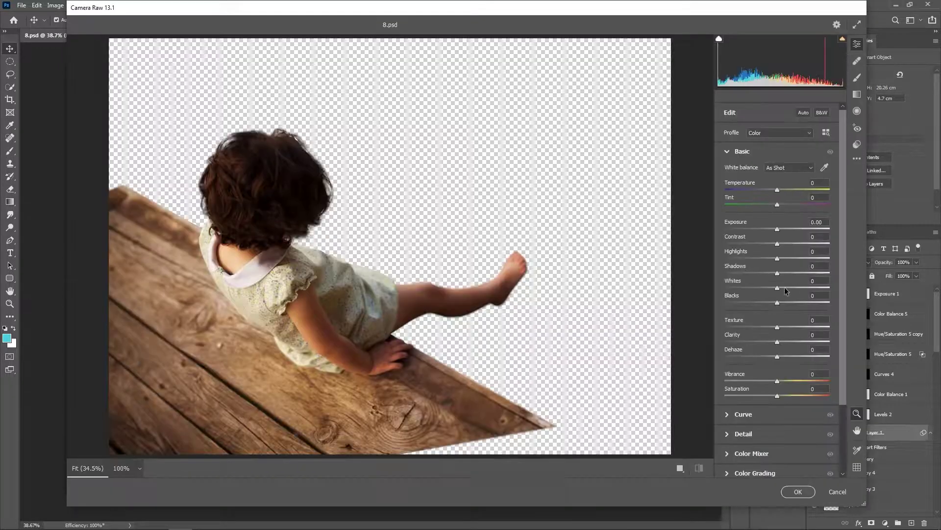
{"action": "left_click_drag", "start_coordinate": [777, 342], "coordinate": [786, 342]}
{"action": "left_click_drag", "start_coordinate": [778, 287], "coordinate": [788, 244]}
Set Exposure 1 to Multiply at 74% opacity and target its mask with default colours.
{"action": "left_click", "coordinate": [840, 262]}
{"action": "left_click", "coordinate": [833, 301]}
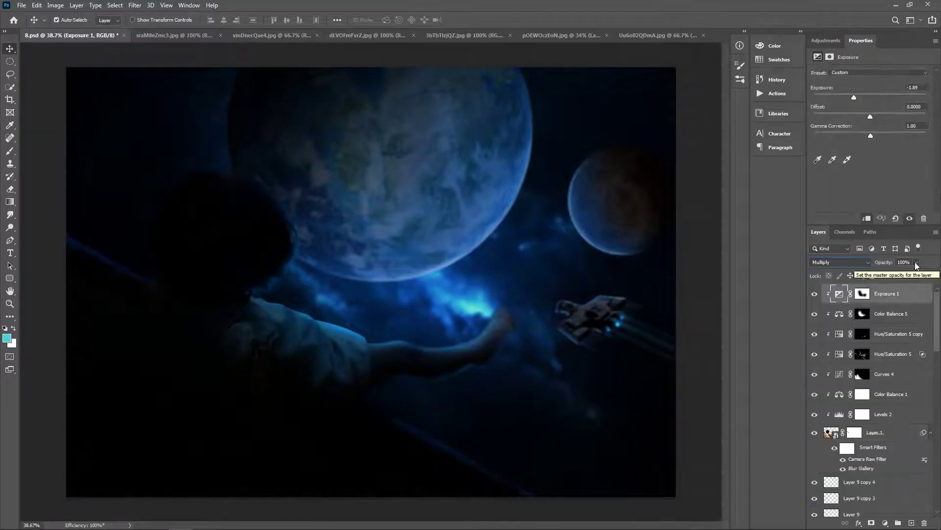
{"action": "mouse_move", "coordinate": [916, 262]}
{"action": "left_mouse_down"}
{"action": "mouse_move", "coordinate": [905, 274]}
{"action": "mouse_move", "coordinate": [918, 277]}
{"action": "left_mouse_up"}
{"action": "key", "text": "ctrl+minus"}
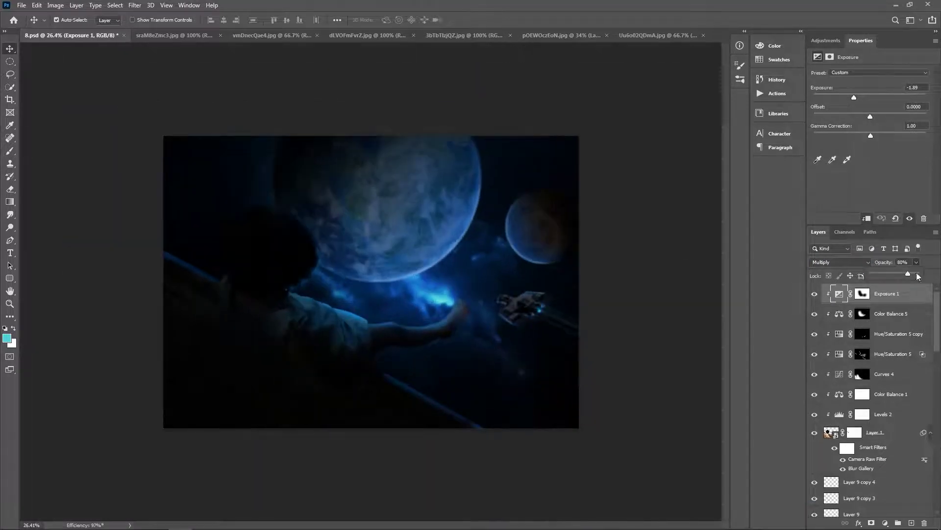
{"action": "left_click", "coordinate": [862, 293]}
{"action": "key", "text": "b"}
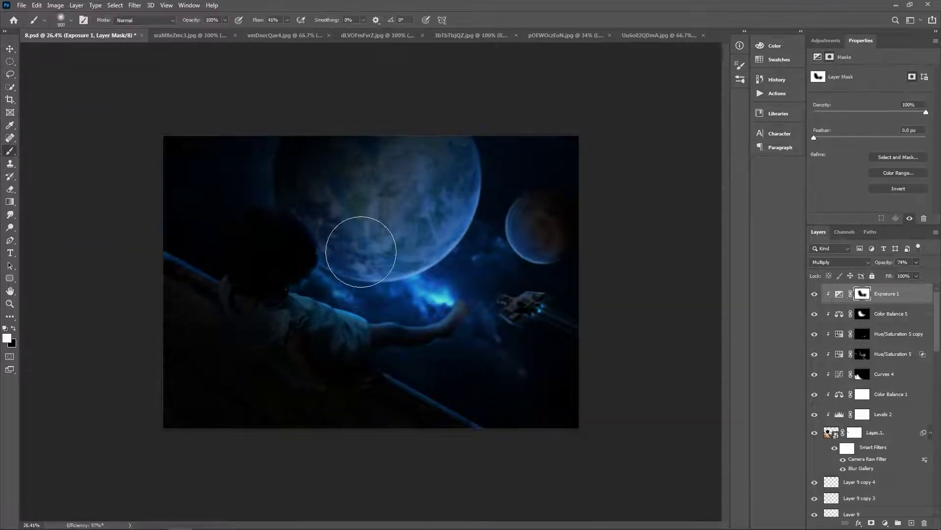
{"action": "key", "text": "d"}
Paint a cyan glow over the planet and hand on a new Linear Dodge (Add) layer.
{"action": "left_click", "coordinate": [422, 326], "text": "alt"}
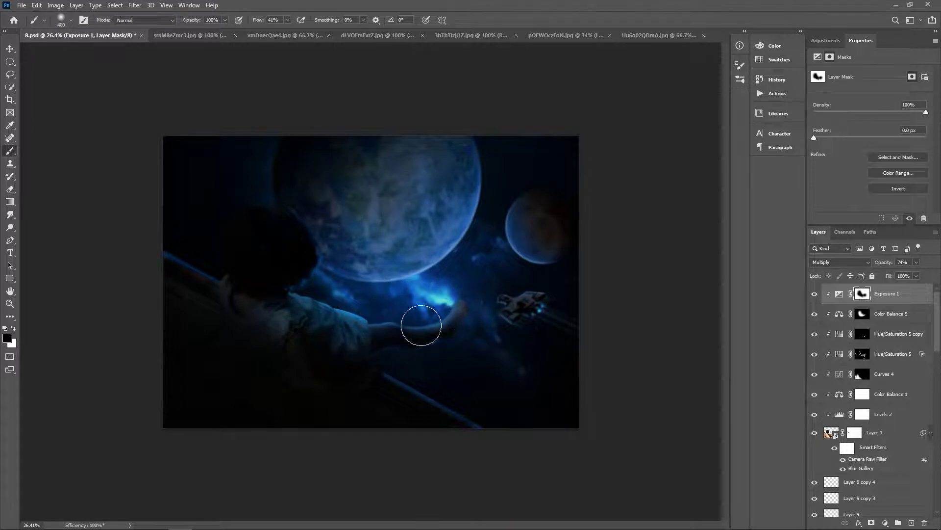
{"action": "key", "text": "ctrl+shift+alt+n"}
{"action": "scroll", "coordinate": [373, 283], "scroll_direction": "up", "scroll_amount": 1, "text": "alt"}
{"action": "key", "text": "bracketright"}
{"action": "key", "text": "bracketright"}
{"action": "key", "text": "bracketright"}
{"action": "mouse_move", "coordinate": [347, 220]}
{"action": "left_mouse_down"}
{"action": "mouse_move", "coordinate": [431, 231]}
{"action": "mouse_move", "coordinate": [400, 277]}
{"action": "left_mouse_up"}
{"action": "key", "text": "v"}
{"action": "left_click", "coordinate": [840, 262]}
{"action": "left_click", "coordinate": [838, 359]}
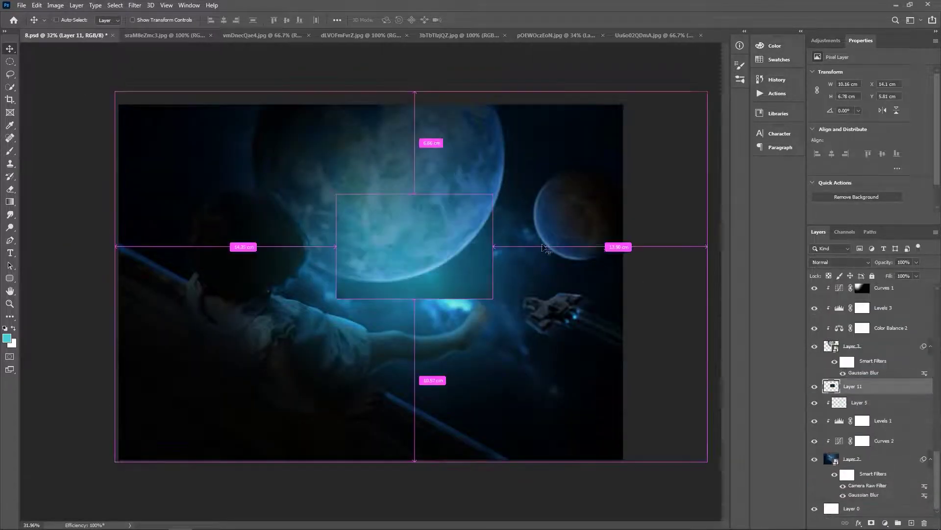
Set nebula Layer 11 to Screen and adjust its Blend If settings.
{"action": "left_click", "coordinate": [840, 262]}
{"action": "left_click", "coordinate": [842, 338]}
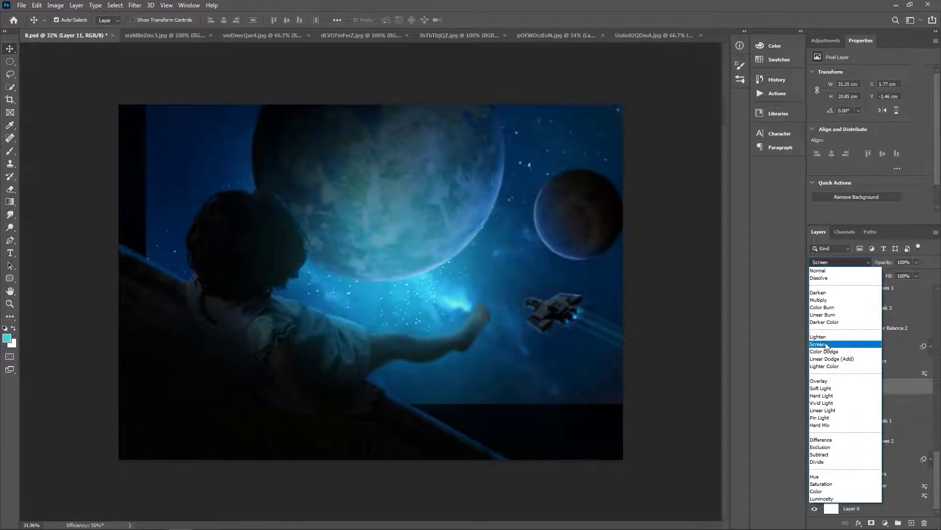
{"action": "double_click", "coordinate": [882, 386]}
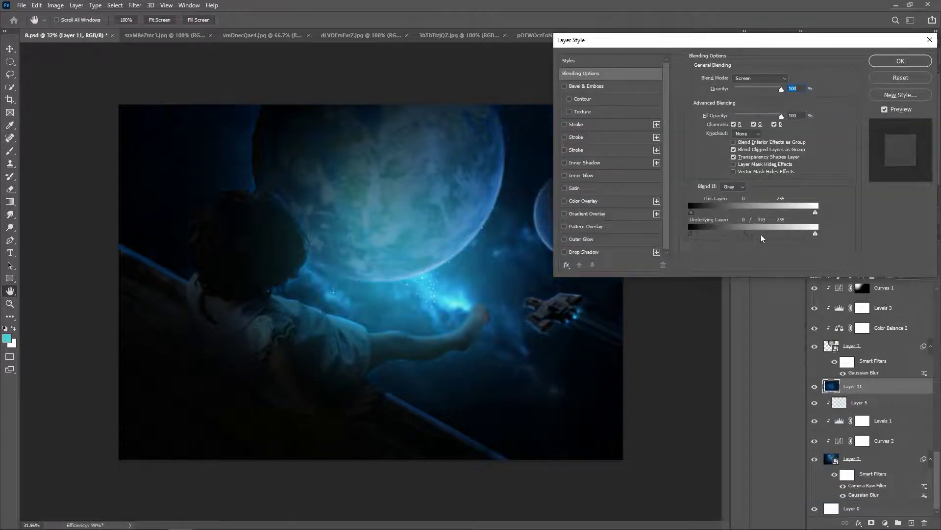
{"action": "key", "text": "Return"}
{"action": "left_click", "coordinate": [871, 522]}
{"action": "key", "text": "b"}
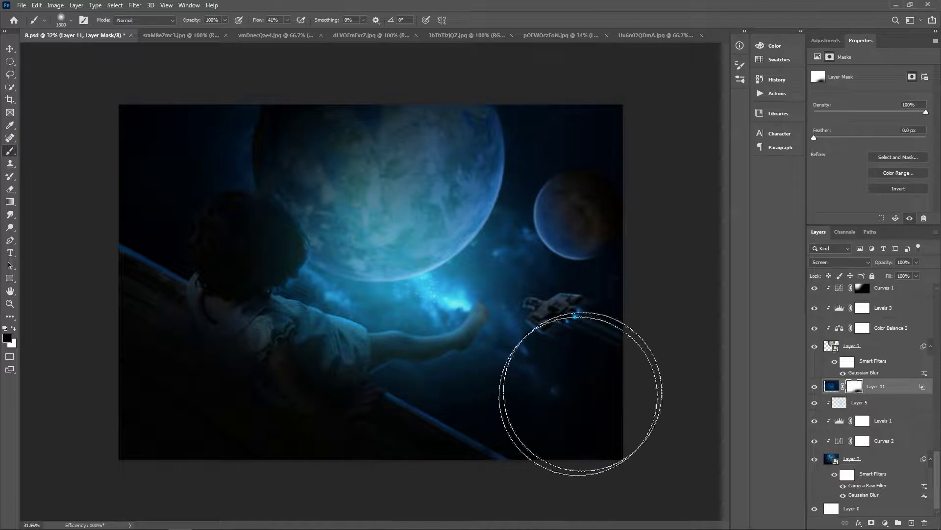
Brighten the mask with Curves and set its Levels white input to 240.
{"action": "key", "text": "ctrl+m"}
{"action": "left_click_drag", "start_coordinate": [701, 191], "coordinate": [701, 180]}
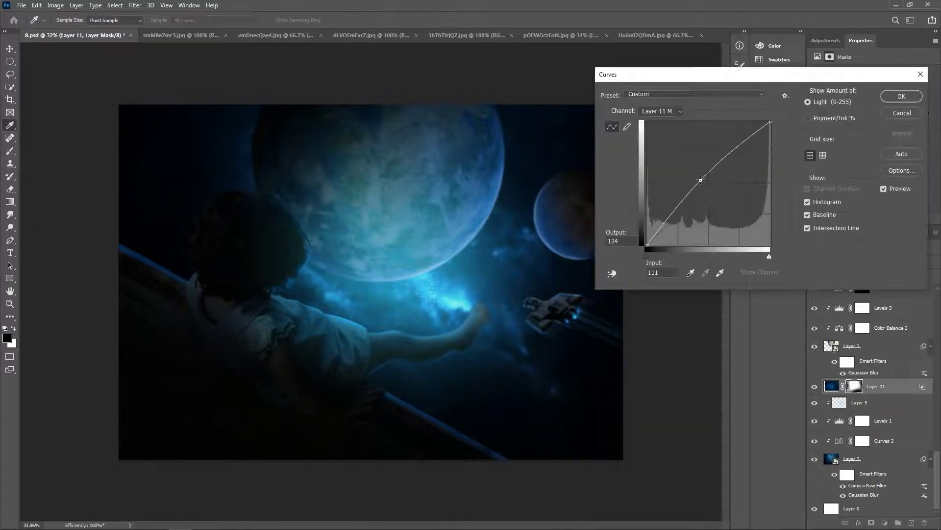
{"action": "key", "text": "Return"}
{"action": "left_click", "coordinate": [831, 386]}
{"action": "key", "text": "ctrl+l"}
{"action": "left_click_drag", "start_coordinate": [795, 202], "coordinate": [787, 202]}
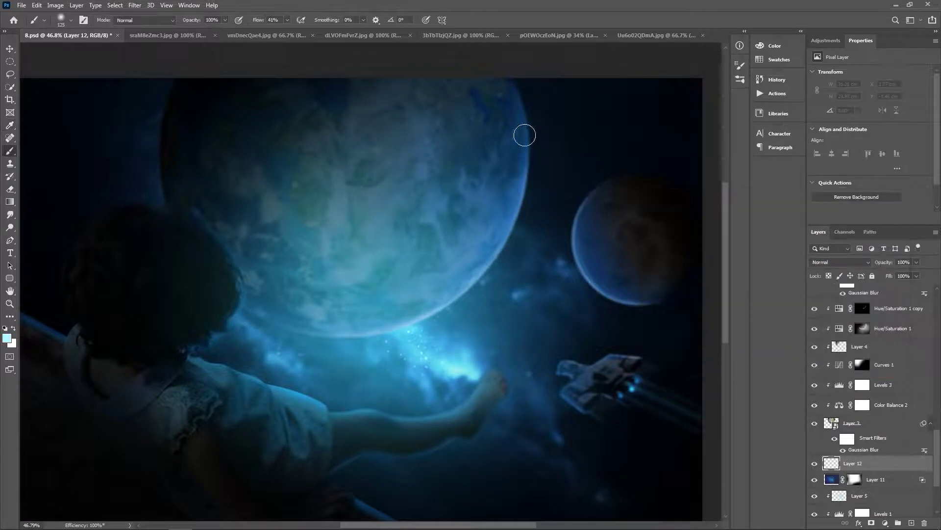
Paint a rim glow along the planet's lower edge and lower Layer 10 to 59%.
{"action": "left_click_drag", "start_coordinate": [509, 223], "coordinate": [417, 321]}
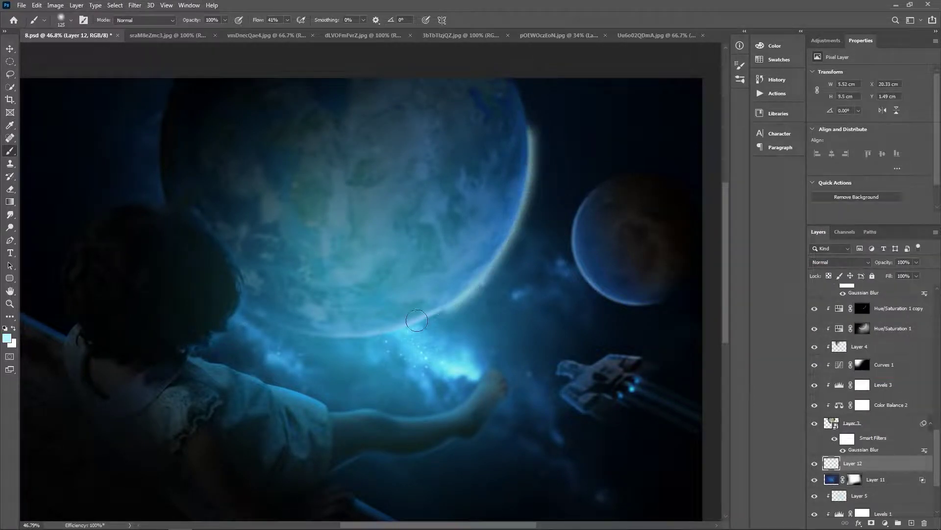
{"action": "left_click_drag", "start_coordinate": [325, 334], "coordinate": [247, 303]}
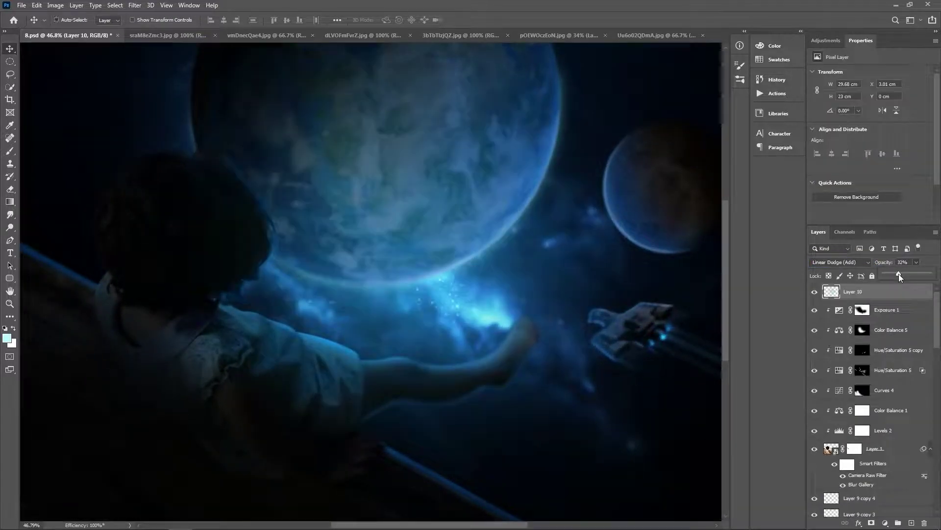
{"action": "left_click_drag", "start_coordinate": [899, 276], "coordinate": [913, 276]}
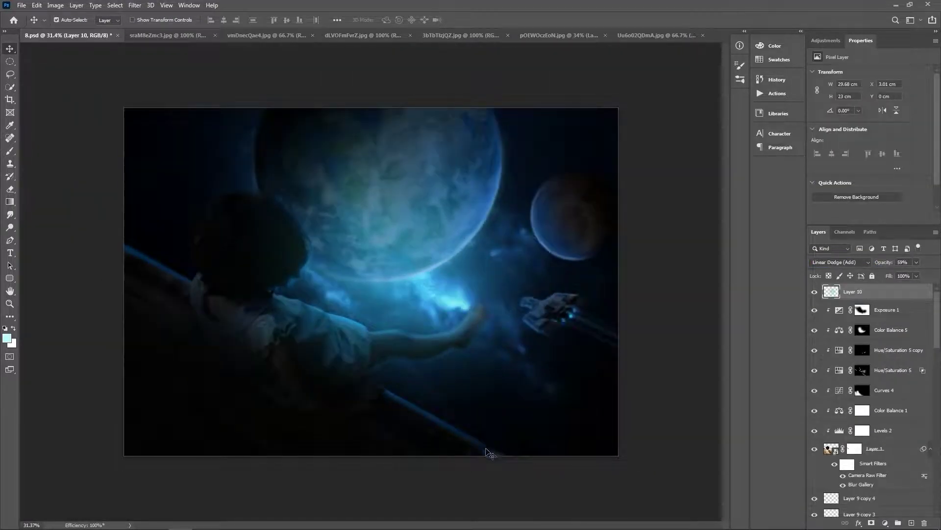
{"action": "left_click", "coordinate": [862, 309]}
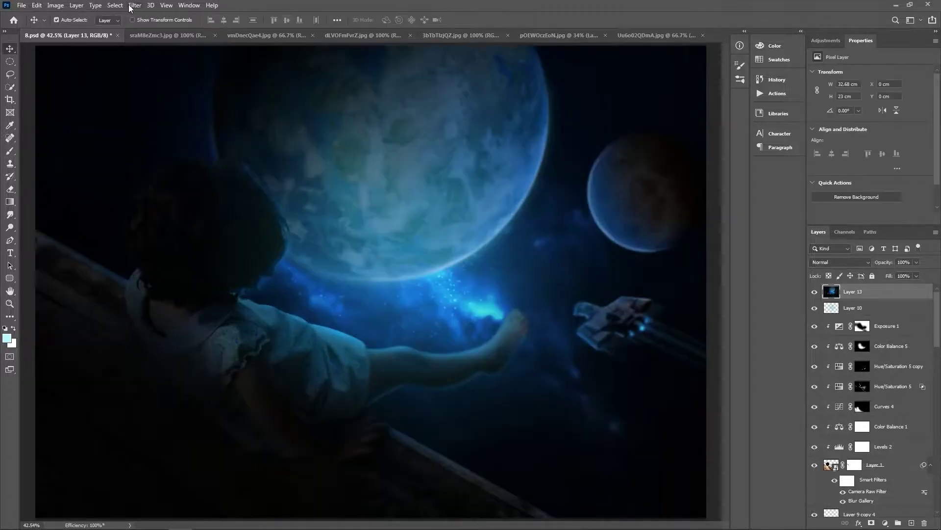
Apply a 4.9 px High Pass to Layer 13, blend it in Hard Light, and toggle it to compare.
{"action": "left_click", "coordinate": [135, 5]}
{"action": "left_click", "coordinate": [273, 226]}
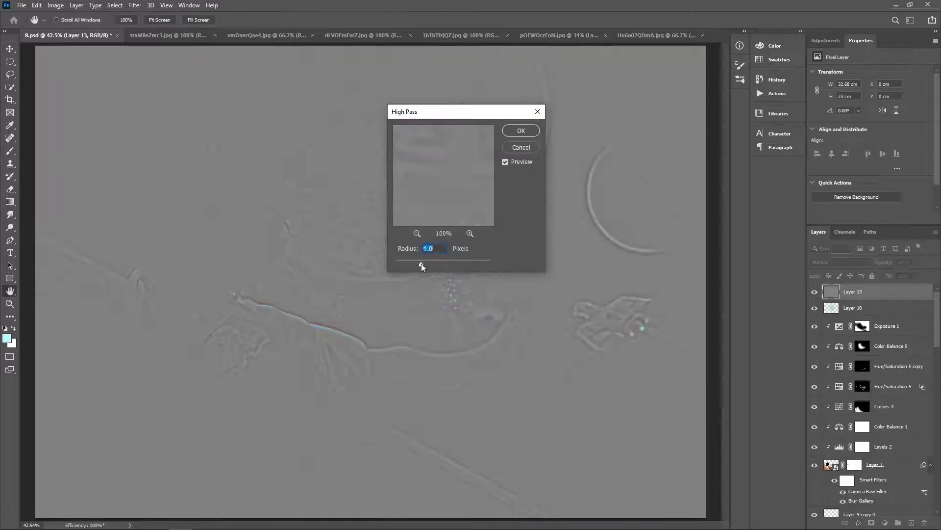
{"action": "left_click_drag", "start_coordinate": [421, 266], "coordinate": [431, 262]}
{"action": "key", "text": "Return"}
{"action": "key", "text": "v"}
{"action": "left_click", "coordinate": [840, 261]}
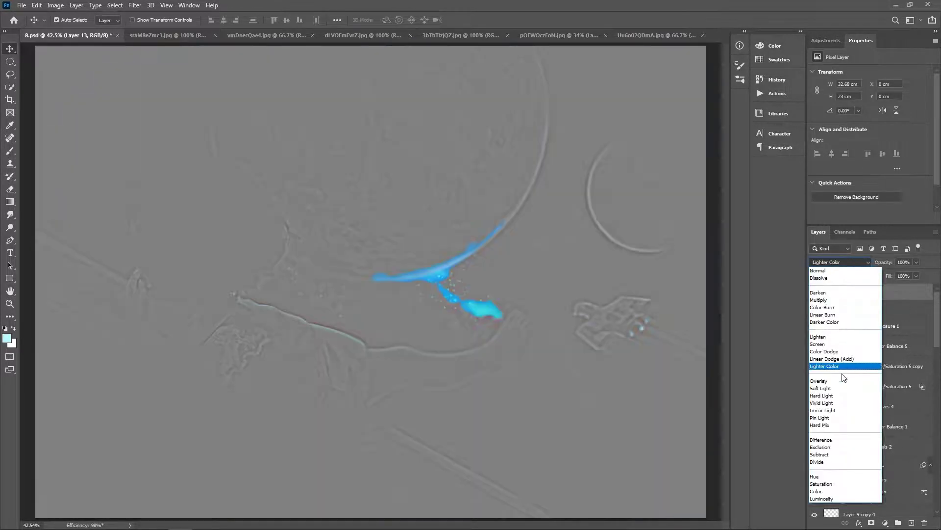
{"action": "left_click", "coordinate": [821, 395]}
{"action": "scroll", "coordinate": [652, 332], "scroll_direction": "down", "scroll_amount": 2}
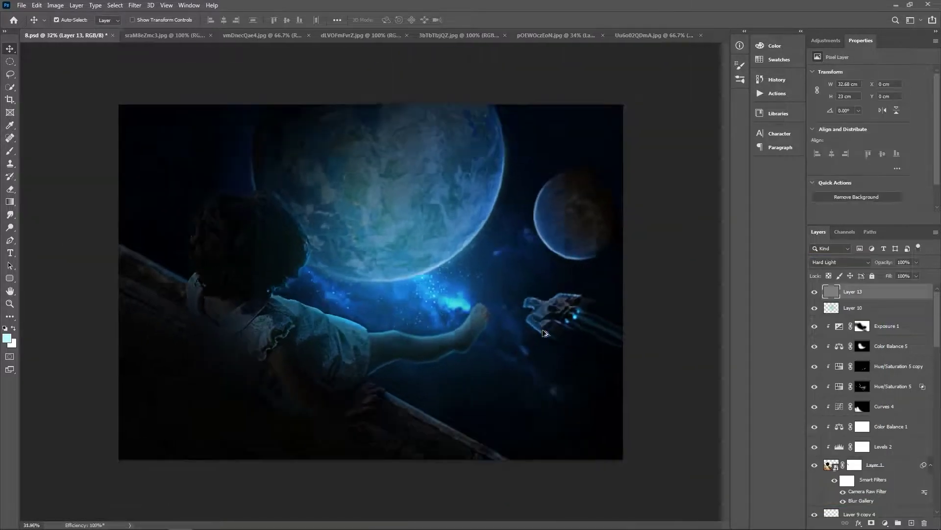
{"action": "scroll", "coordinate": [545, 333], "scroll_direction": "up", "scroll_amount": 1}
{"action": "left_click", "coordinate": [815, 292]}
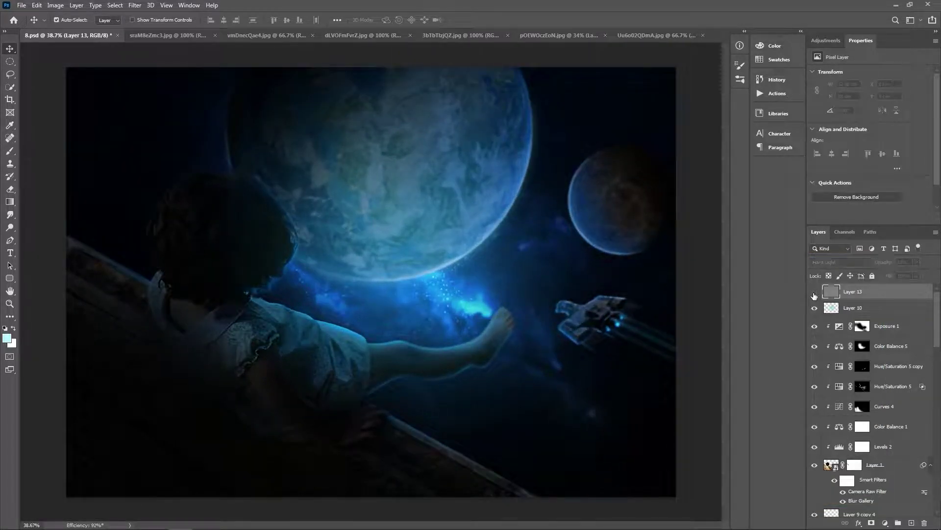
Add a Gradient Map adjustment and begin editing its stop colours.
{"action": "scroll", "coordinate": [542, 279], "scroll_direction": "down", "scroll_amount": 1}
{"action": "left_click", "coordinate": [826, 40]}
{"action": "left_click", "coordinate": [854, 84]}
{"action": "left_click", "coordinate": [867, 76]}
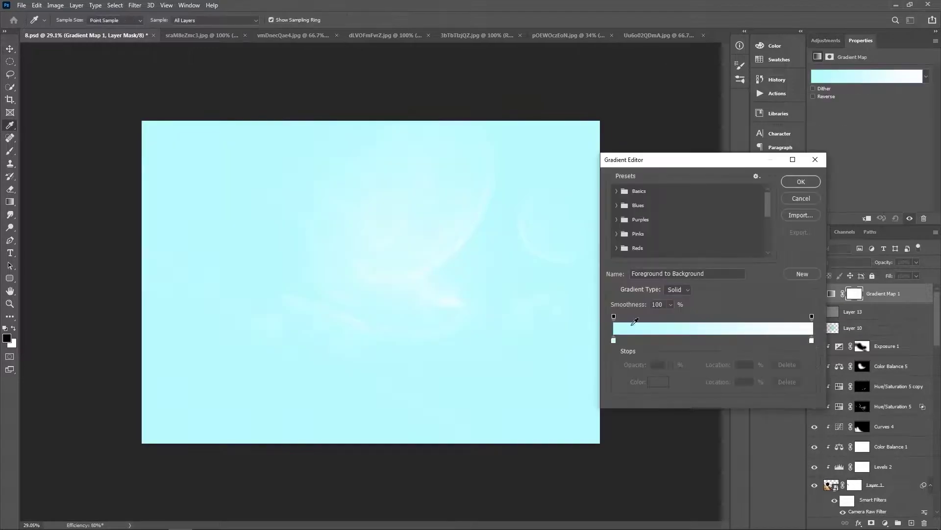
{"action": "double_click", "coordinate": [614, 339]}
{"action": "left_click", "coordinate": [873, 213]}
{"action": "double_click", "coordinate": [811, 339]}
{"action": "left_click", "coordinate": [873, 213]}
Set the gradient stops to magenta and white, then stamp all visible layers into a new layer.
{"action": "double_click", "coordinate": [613, 340]}
{"action": "left_click", "coordinate": [773, 219]}
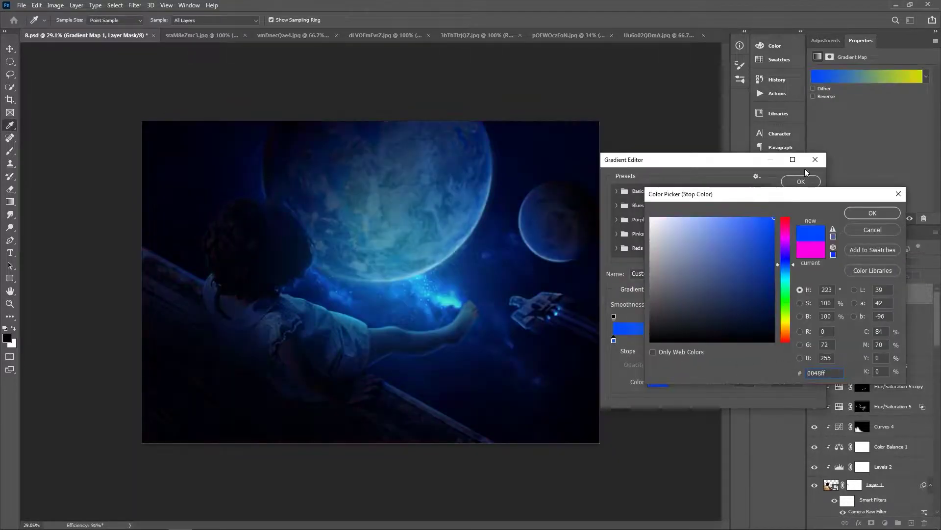
{"action": "left_click_drag", "start_coordinate": [786, 254], "coordinate": [781, 235]}
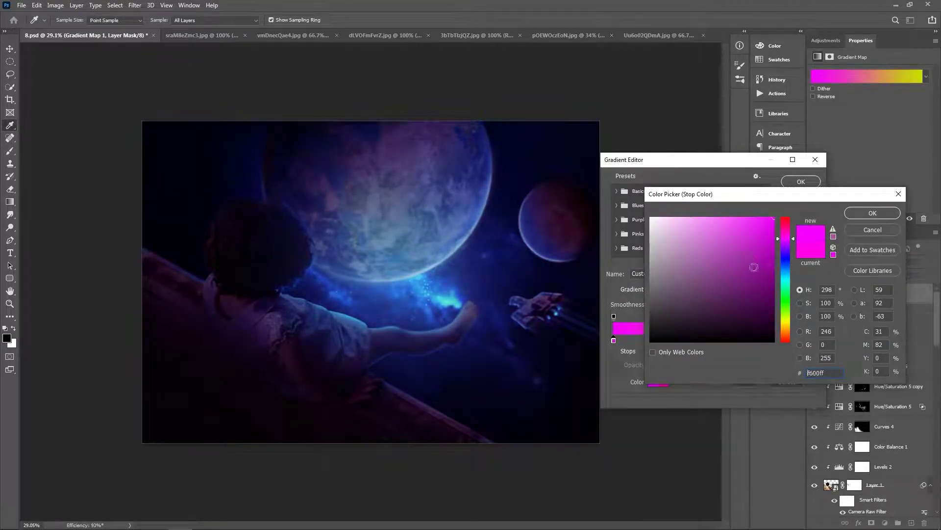
{"action": "left_click", "coordinate": [873, 212]}
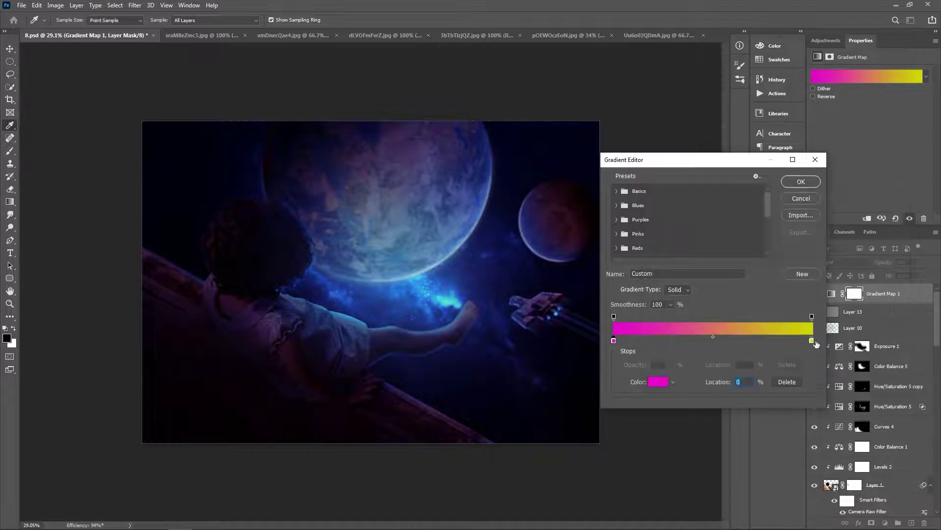
{"action": "double_click", "coordinate": [811, 340]}
{"action": "left_click_drag", "start_coordinate": [785, 221], "coordinate": [784, 267]}
{"action": "left_click", "coordinate": [651, 218]}
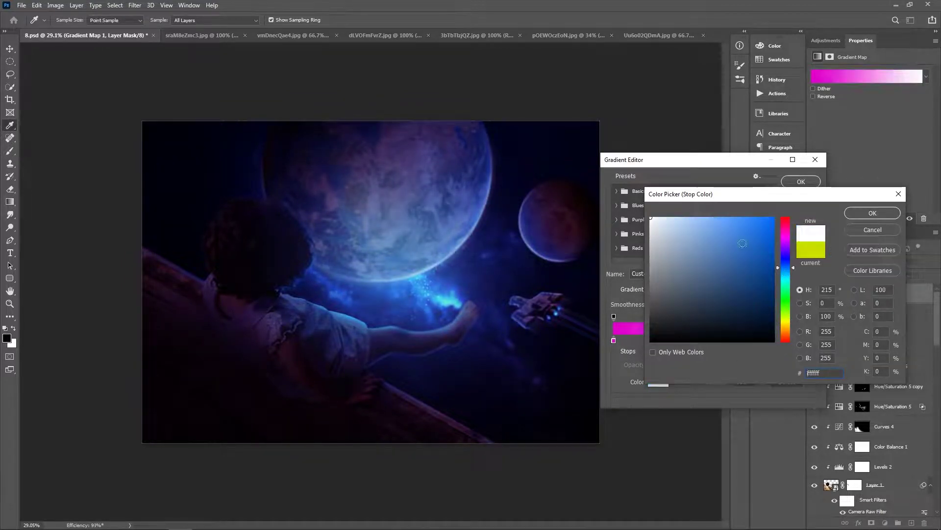
{"action": "left_click", "coordinate": [872, 213]}
{"action": "left_click", "coordinate": [801, 182]}
{"action": "key", "text": "ctrl+shift+alt+e"}
Convert the merged layer to a smart object and apply the Camera Raw Filter.
{"action": "right_click", "coordinate": [891, 291]}
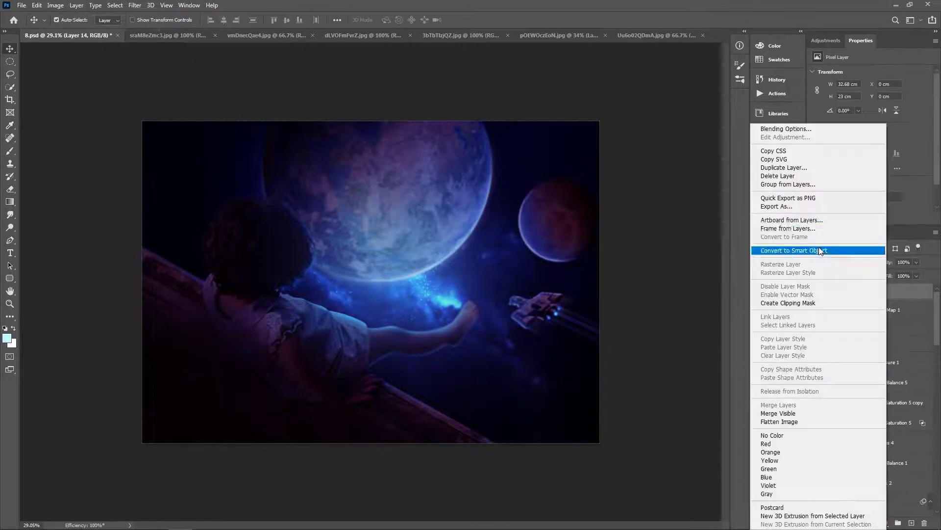
{"action": "left_click", "coordinate": [785, 248]}
{"action": "left_click", "coordinate": [134, 5]}
{"action": "left_click", "coordinate": [161, 78]}
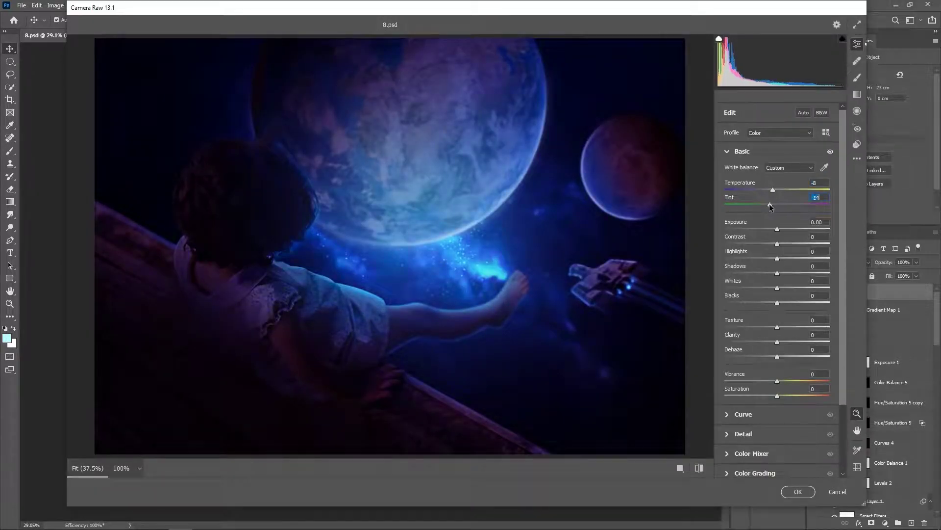
Set Tint -36, Whites +25 and Vibrance -11, and adjust exposure, contrast, highlights, shadows and blacks.
{"action": "mouse_move", "coordinate": [770, 205]}
{"action": "left_mouse_down"}
{"action": "mouse_move", "coordinate": [758, 205]}
{"action": "mouse_move", "coordinate": [786, 243]}
{"action": "mouse_move", "coordinate": [780, 258]}
{"action": "left_mouse_up"}
{"action": "mouse_move", "coordinate": [777, 272]}
{"action": "left_mouse_down"}
{"action": "mouse_move", "coordinate": [761, 274]}
{"action": "mouse_move", "coordinate": [801, 286]}
{"action": "mouse_move", "coordinate": [790, 286]}
{"action": "left_mouse_up"}
{"action": "mouse_move", "coordinate": [777, 302]}
{"action": "left_mouse_down"}
{"action": "mouse_move", "coordinate": [769, 302]}
{"action": "mouse_move", "coordinate": [784, 327]}
{"action": "mouse_move", "coordinate": [780, 341]}
{"action": "mouse_move", "coordinate": [783, 327]}
{"action": "left_mouse_up"}
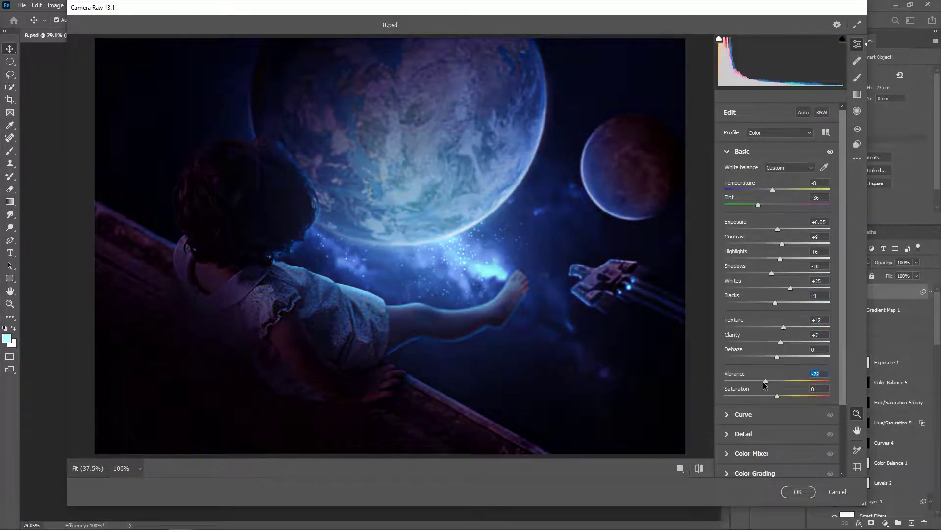
{"action": "left_click_drag", "start_coordinate": [777, 381], "coordinate": [771, 381]}
In the Color Mixer, shift the reds' hue and push the blues toward purple.
{"action": "scroll", "coordinate": [777, 344], "scroll_direction": "down", "scroll_amount": 5}
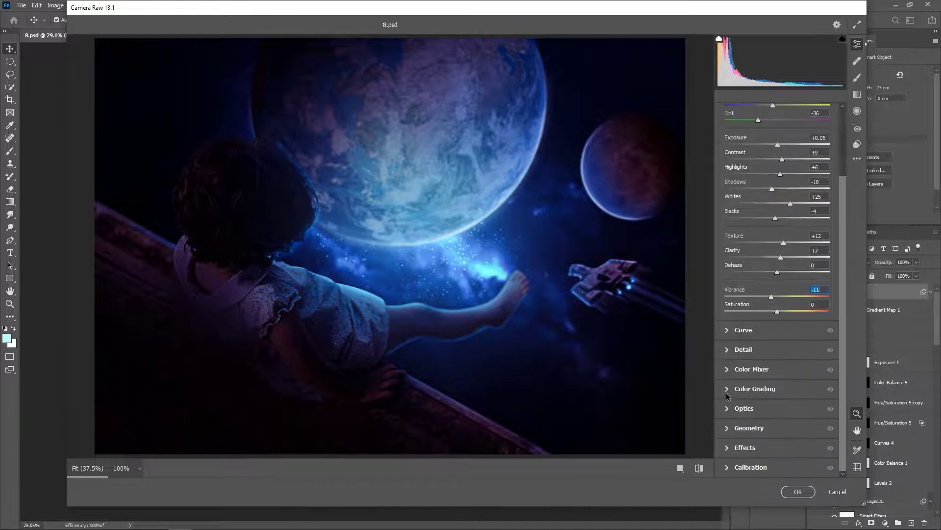
{"action": "left_click", "coordinate": [751, 387]}
{"action": "left_click_drag", "start_coordinate": [777, 180], "coordinate": [771, 181]}
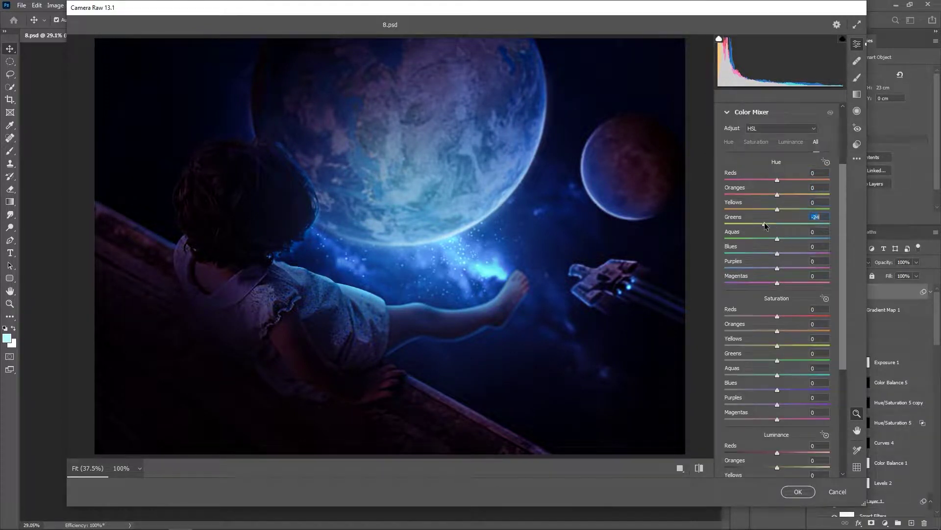
{"action": "left_click_drag", "start_coordinate": [777, 253], "coordinate": [799, 251]}
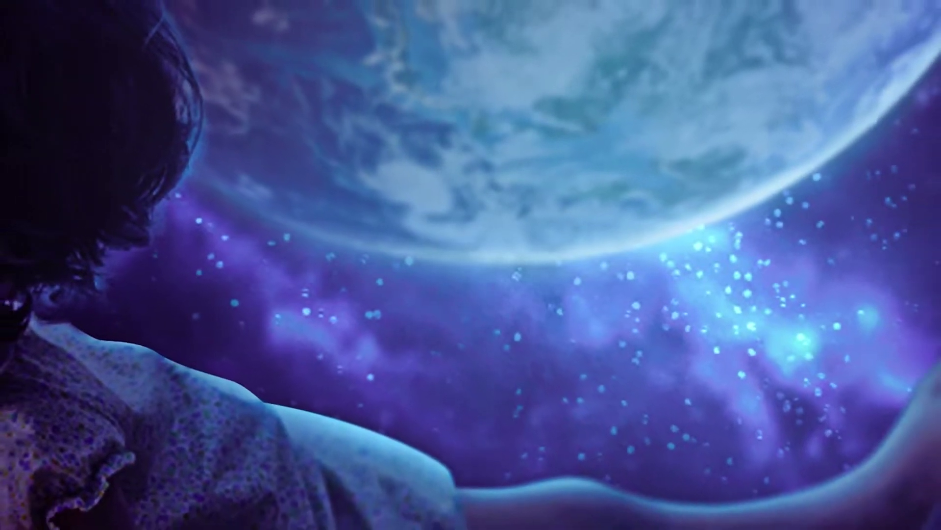